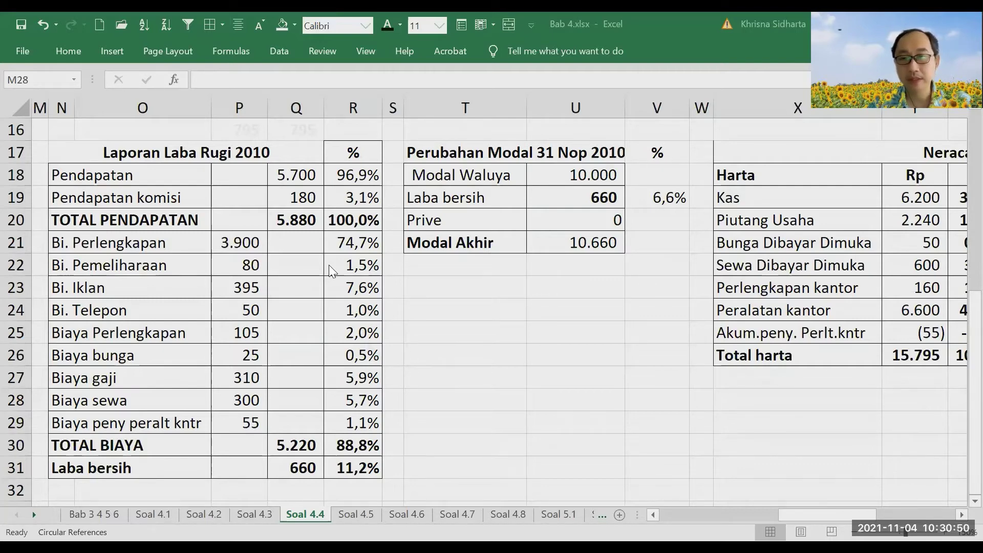
{"action": "key", "text": "alt+Tab"}
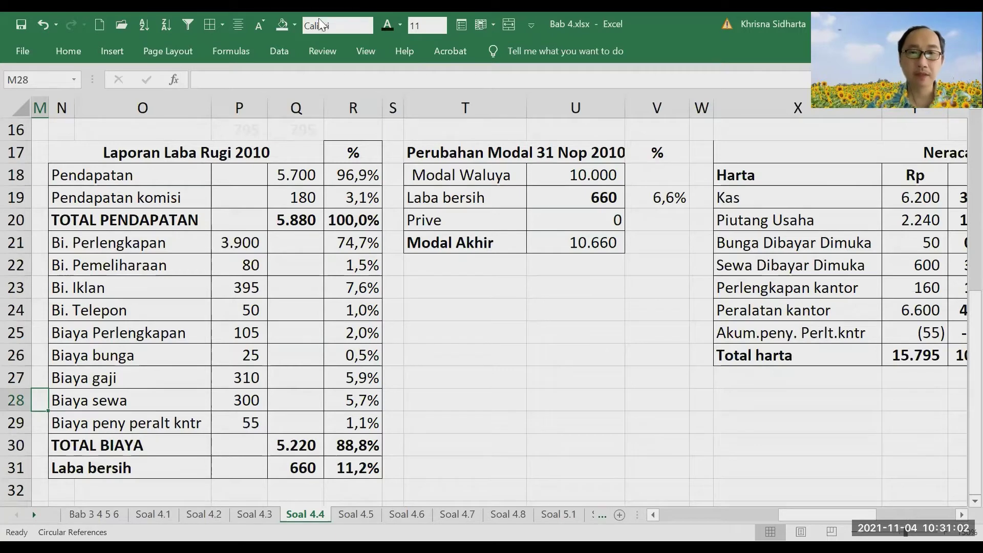
{"action": "left_click", "coordinate": [340, 153]}
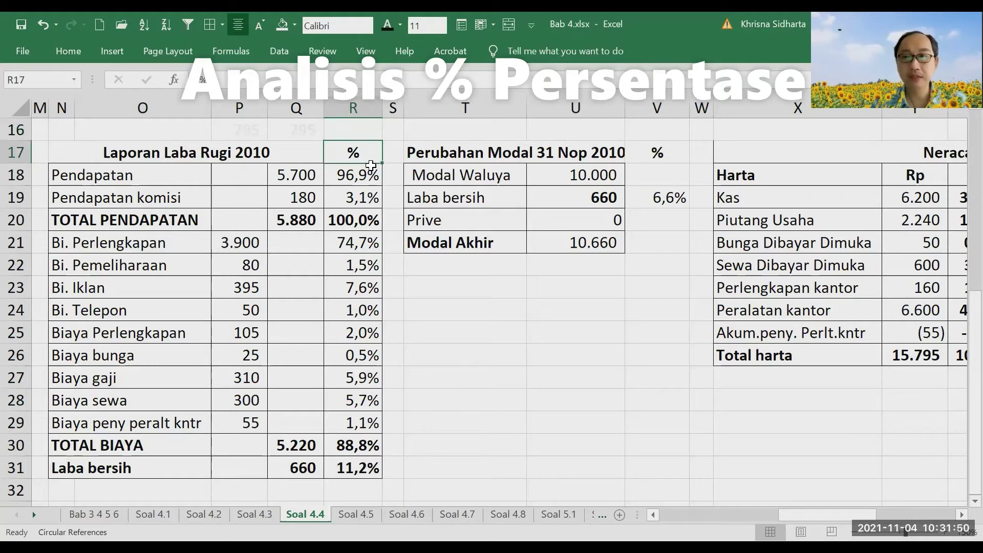
{"action": "key", "text": "Left"}
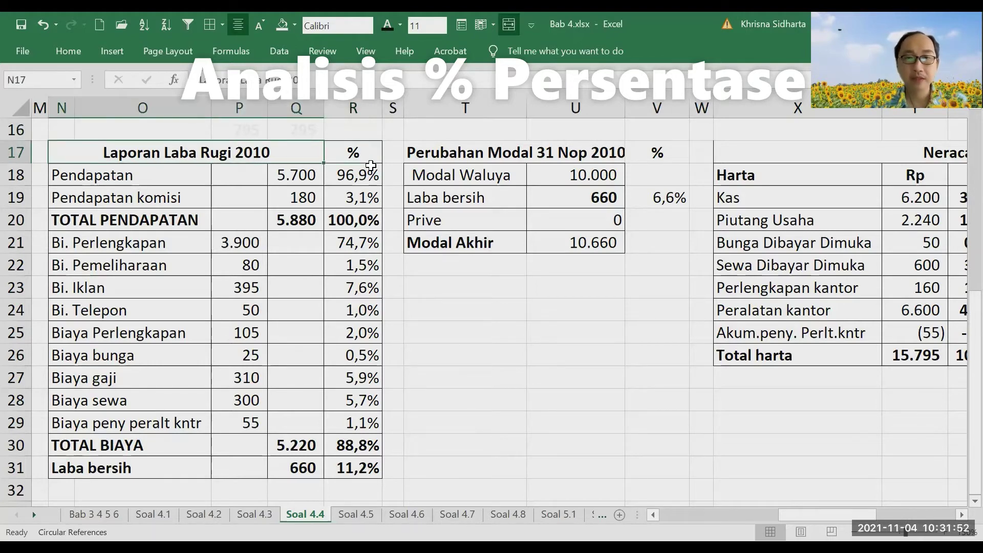
{"action": "key", "text": "Right"}
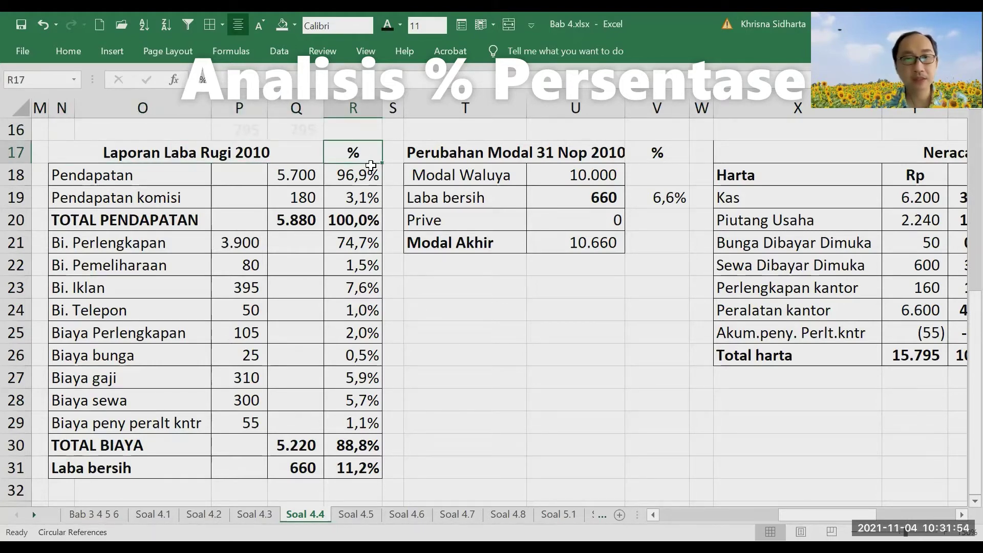
- Fill the Laporan Laba Rugi 2010 table, N17:Q31, with light green, leaving out the % column
{"action": "key", "text": "Left"}
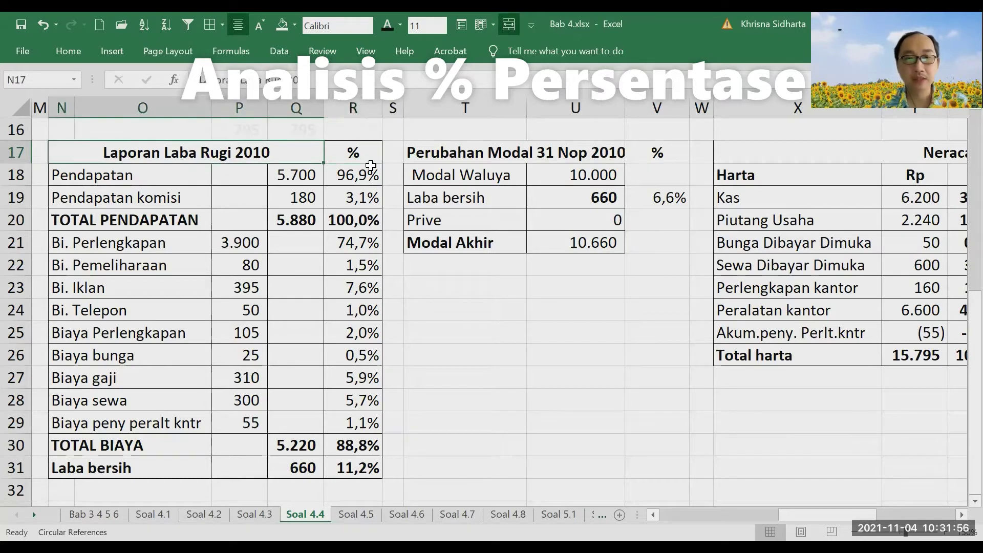
{"action": "key", "text": "shift+Down"}
{"action": "key", "text": "shift+Down"}
{"action": "key", "text": "shift+Down"}
{"action": "key", "text": "shift+Down"}
{"action": "key", "text": "shift+Down"}
{"action": "key", "text": "shift+Down"}
{"action": "key", "text": "shift+Down"}
{"action": "key", "text": "shift+Down"}
{"action": "key", "text": "shift+Down"}
{"action": "key", "text": "shift+Down"}
{"action": "key", "text": "shift+Down"}
{"action": "key", "text": "shift+Down"}
{"action": "key", "text": "shift+Down"}
{"action": "key", "text": "shift+Down"}
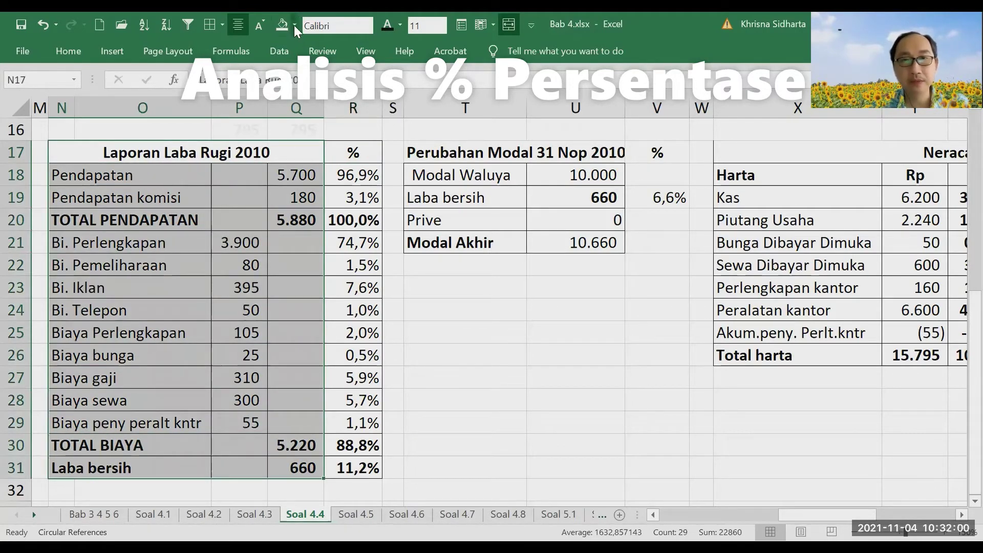
{"action": "key", "text": "alt+h"}
{"action": "key", "text": "h"}
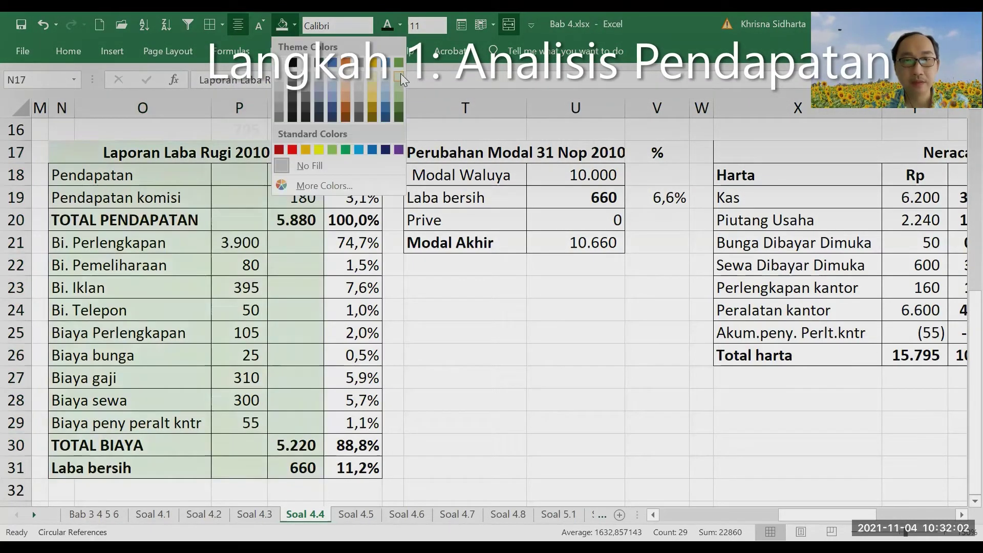
{"action": "left_click", "coordinate": [296, 265]}
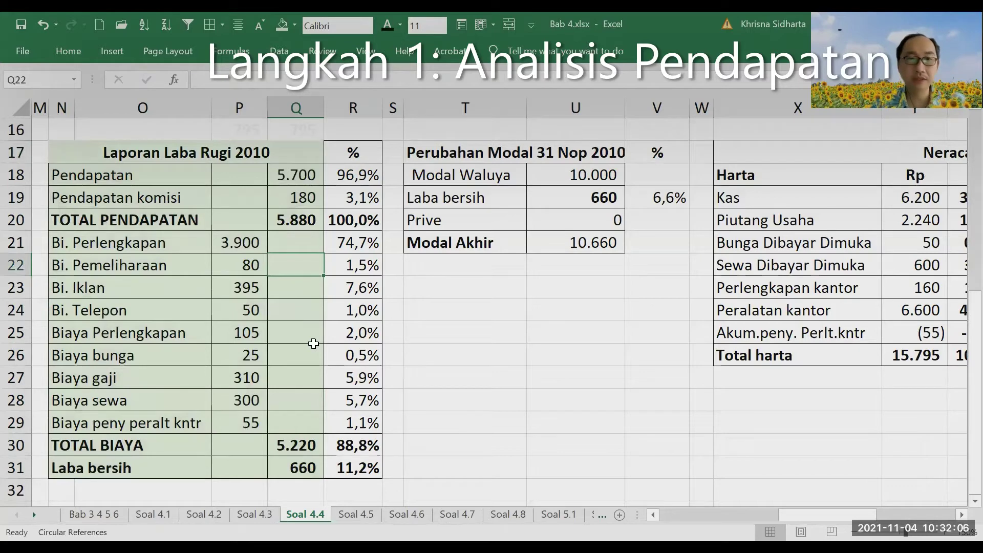
- Examine the Laporan Laba Rugi 2010 table from its title row through the expense rows, beside the % column
{"action": "key", "text": "Up"}
{"action": "key", "text": "Up"}
{"action": "key", "text": "Up"}
{"action": "key", "text": "Up"}
{"action": "key", "text": "Up"}
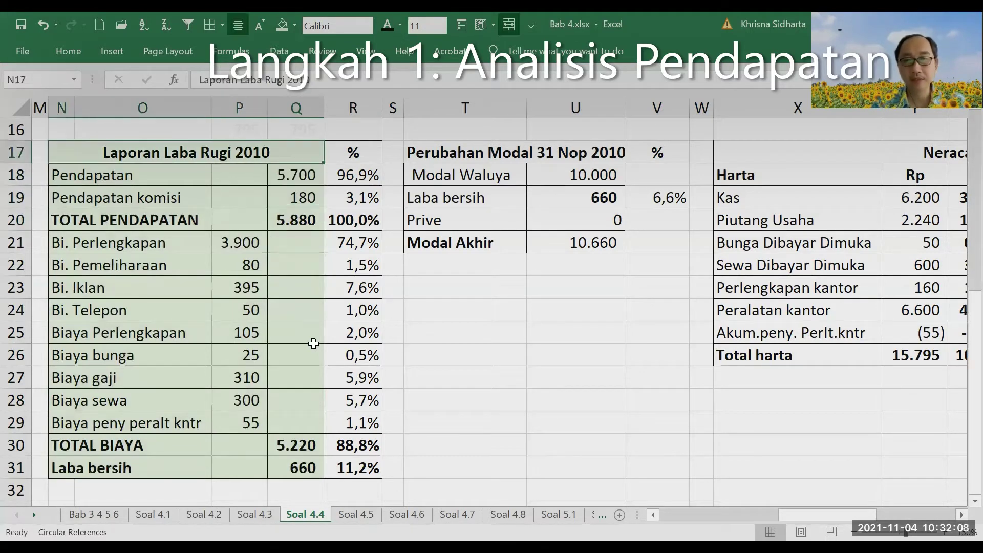
{"action": "key", "text": "shift+Down"}
{"action": "key", "text": "shift+Down"}
{"action": "key", "text": "shift+Down"}
{"action": "key", "text": "shift+Down"}
{"action": "key", "text": "shift+Down"}
{"action": "key", "text": "shift+Down"}
{"action": "key", "text": "shift+Down"}
{"action": "key", "text": "shift+Down"}
{"action": "key", "text": "shift+Down"}
{"action": "key", "text": "shift+Down"}
{"action": "key", "text": "shift+Down"}
{"action": "key", "text": "shift+Down"}
{"action": "key", "text": "shift+Down"}
{"action": "key", "text": "shift+Down"}
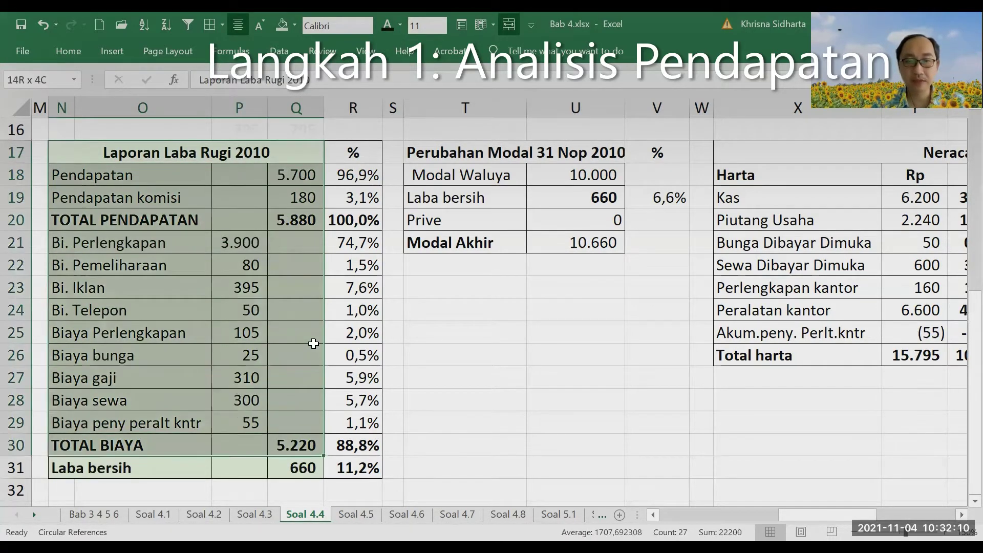
{"action": "key", "text": "Right"}
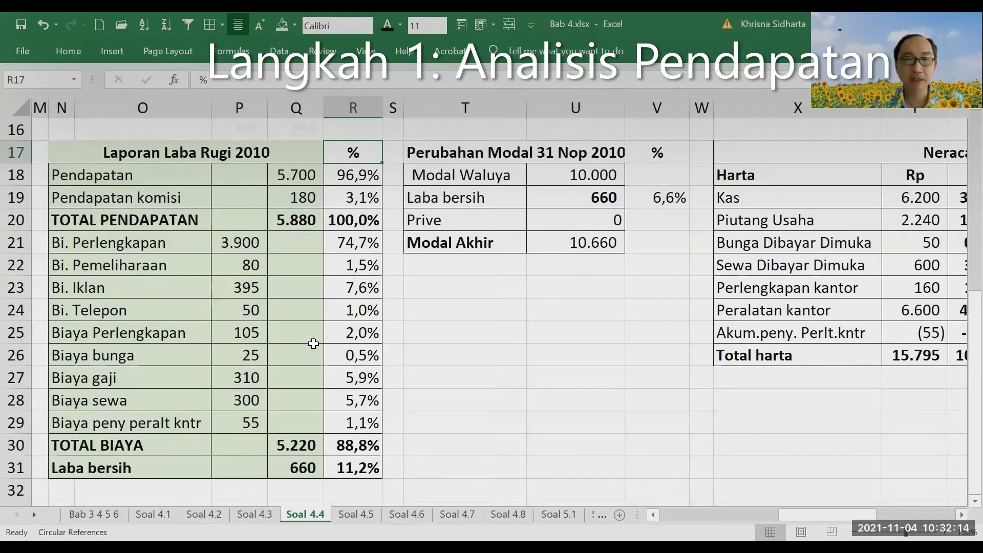
- Change the Pendapatan label in N18 to "Pendapatan Jasa"
{"action": "key", "text": "Down"}
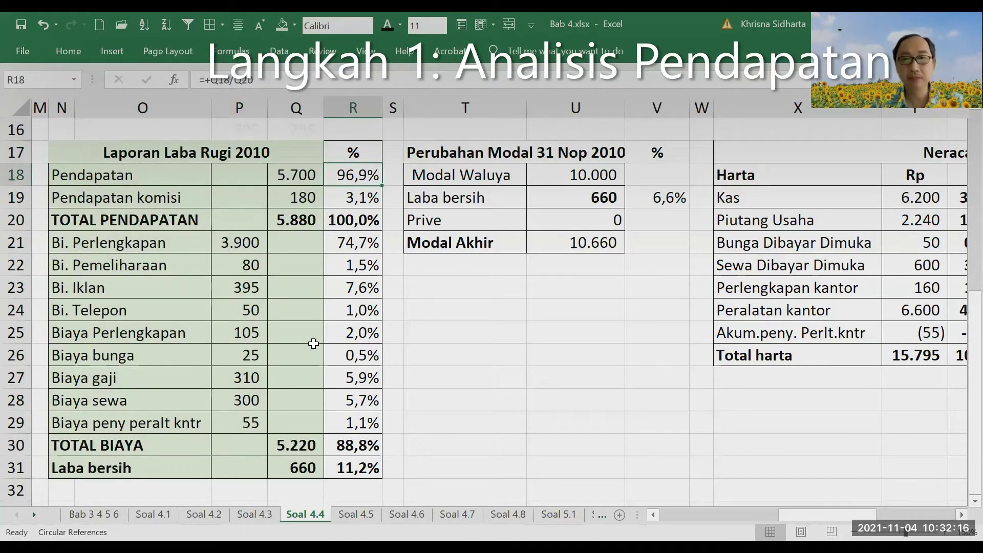
{"action": "key", "text": "Left"}
{"action": "key", "text": "Left"}
{"action": "key", "text": "Left"}
{"action": "key", "text": "Left"}
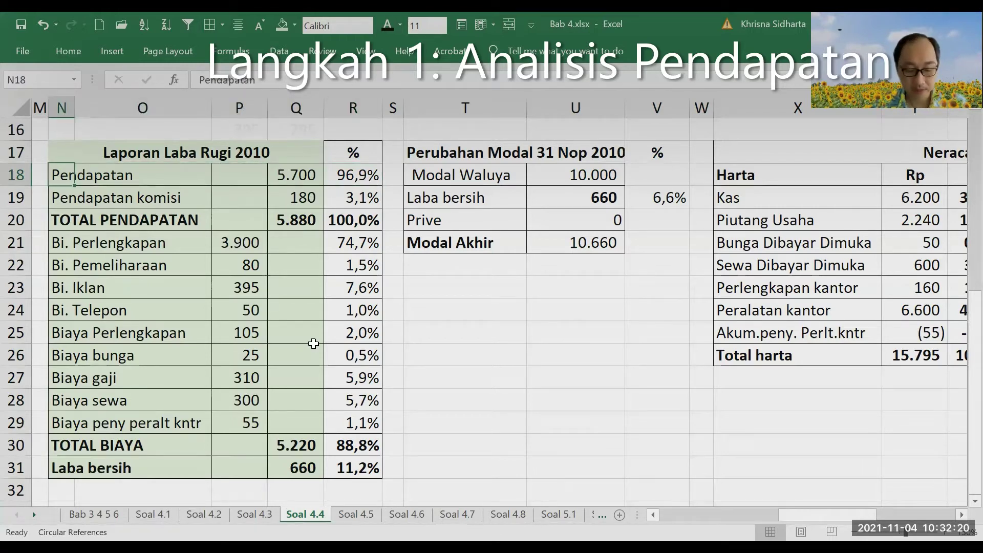
{"action": "key", "text": "F2"}
{"action": "type", "text": "Jasa"}
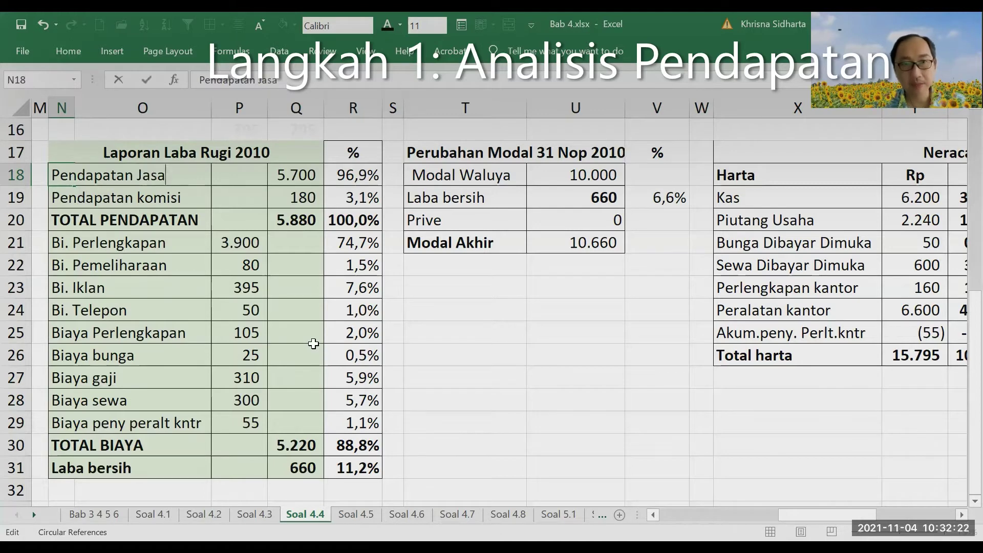
{"action": "key", "text": "Return"}
{"action": "key", "text": "Up"}
- Fill the income statement's % header cell, R17, with yellow
{"action": "key", "text": "Right"}
{"action": "key", "text": "Right"}
{"action": "key", "text": "Right"}
{"action": "key", "text": "Right"}
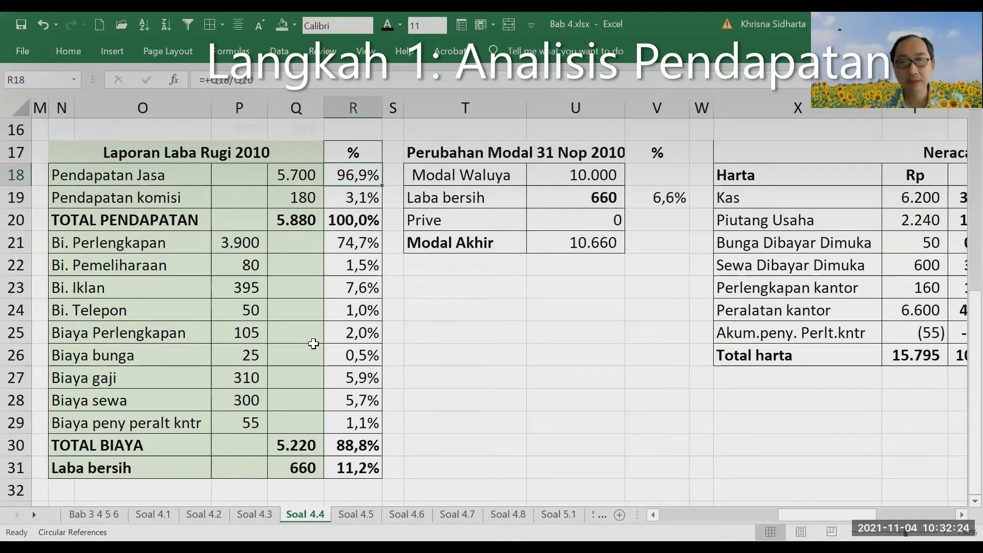
{"action": "key", "text": "Down"}
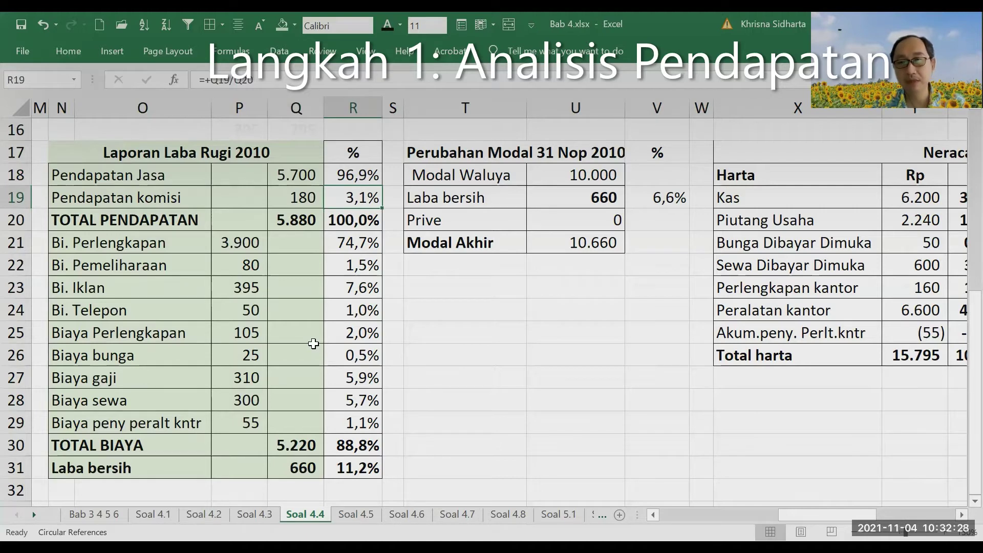
{"action": "key", "text": "Up"}
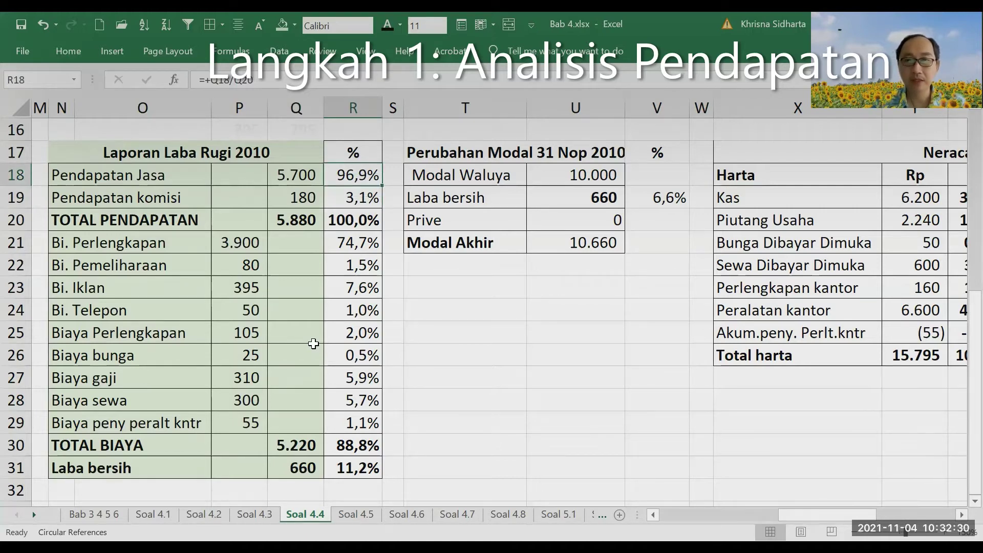
{"action": "key", "text": "Up"}
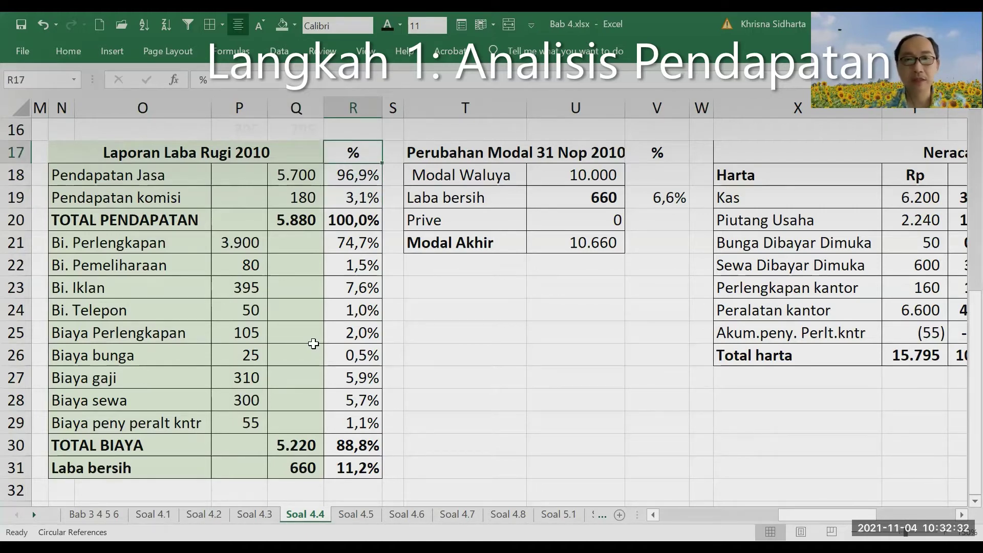
{"action": "left_click", "coordinate": [296, 25]}
{"action": "left_click", "coordinate": [321, 150]}
{"action": "left_click", "coordinate": [350, 177]}
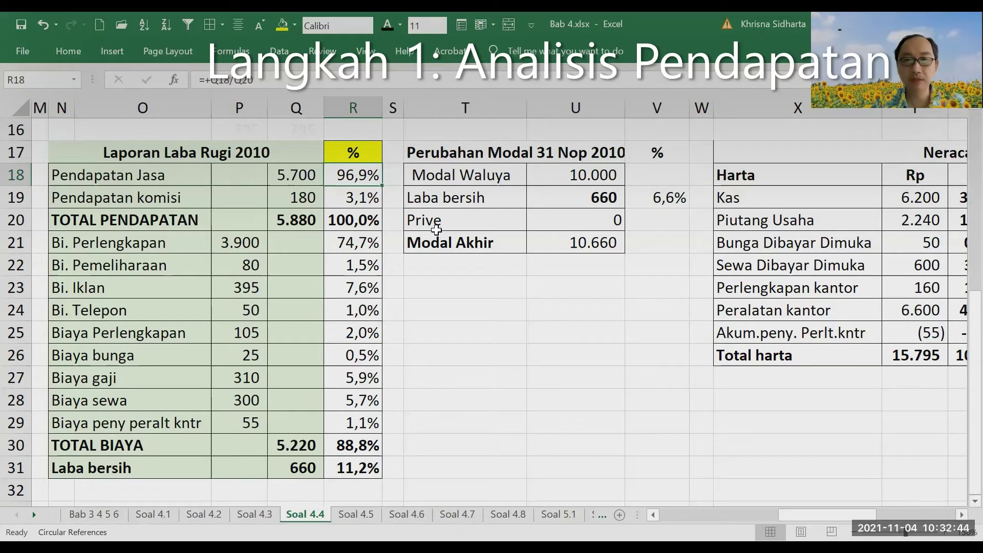
- Fill the revenue percentage cells R18:R20 with a medium green
{"action": "key", "text": "shift+Down"}
{"action": "key", "text": "shift+Down"}
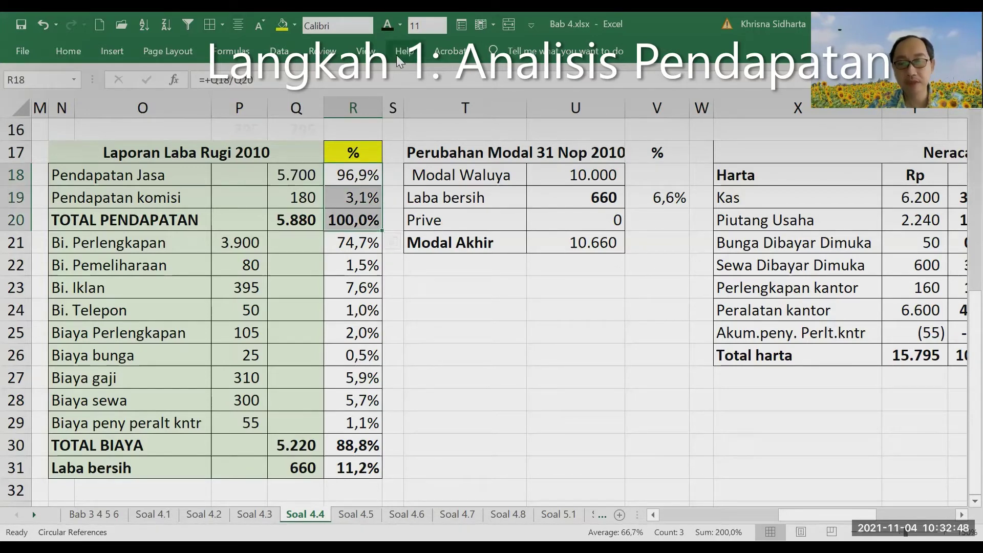
{"action": "left_click", "coordinate": [296, 26]}
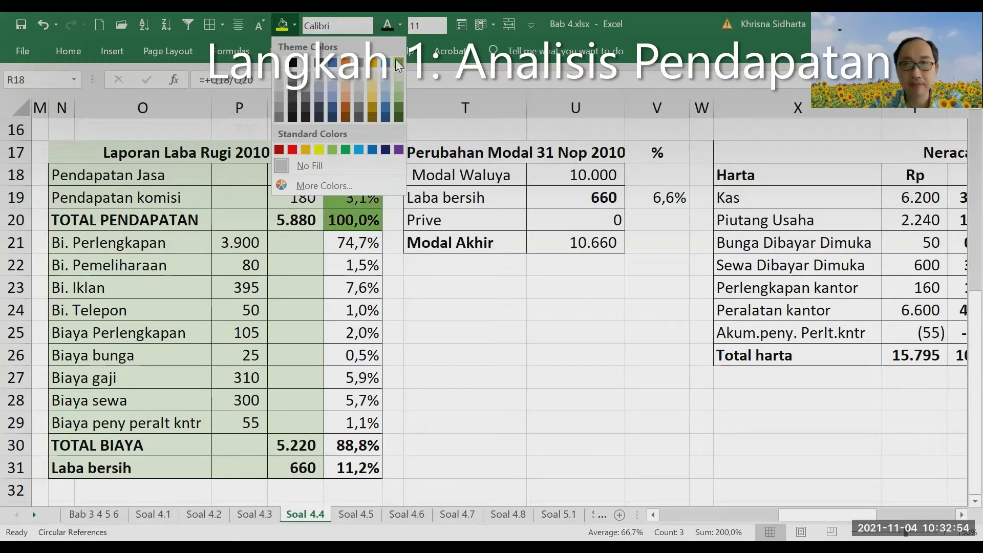
{"action": "left_click", "coordinate": [396, 96]}
{"action": "left_click", "coordinate": [358, 265]}
- Examine the percentage formulas for Pendapatan Jasa, Pendapatan komisi and TOTAL PENDAPATAN
{"action": "key", "text": "Up"}
{"action": "key", "text": "Up"}
{"action": "key", "text": "Up"}
{"action": "key", "text": "Up"}
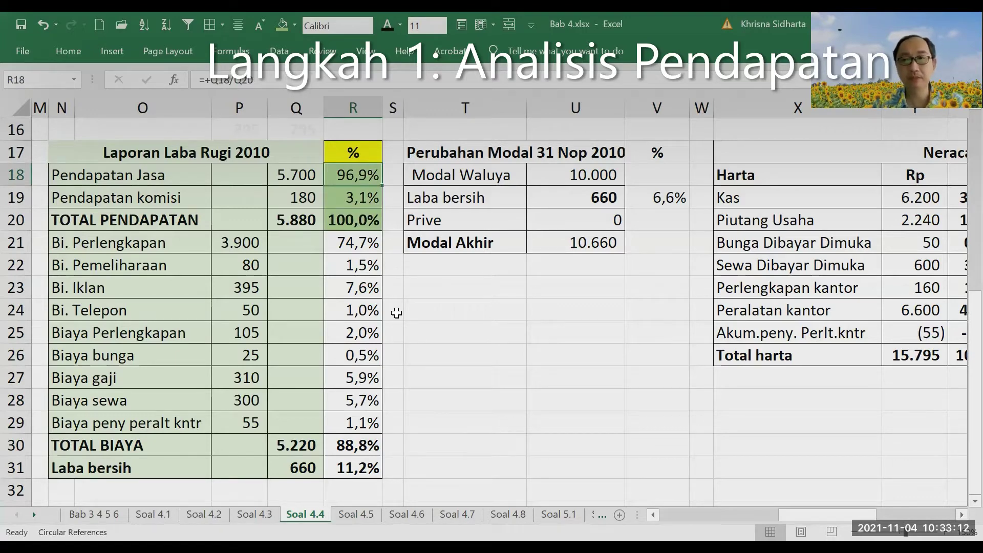
{"action": "key", "text": "Down"}
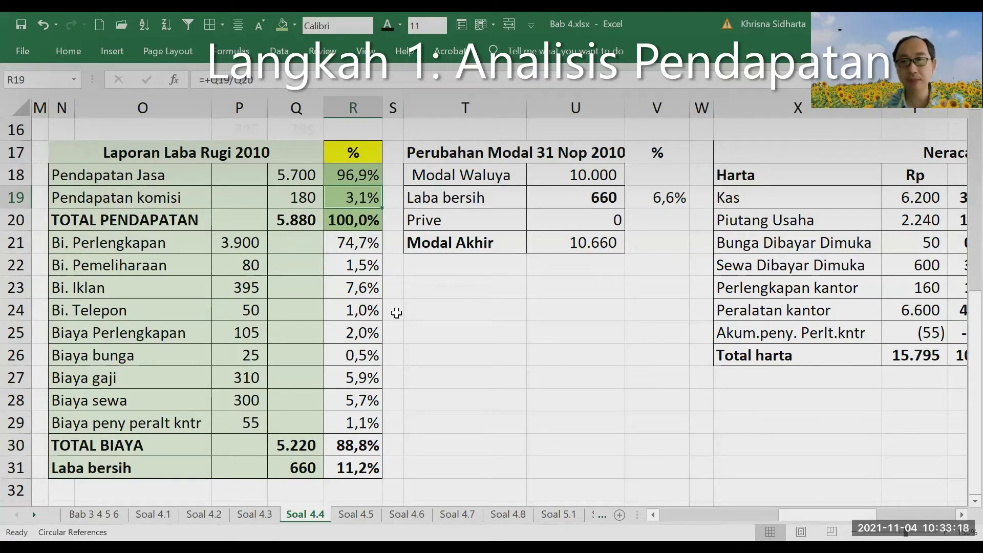
{"action": "key", "text": "Down"}
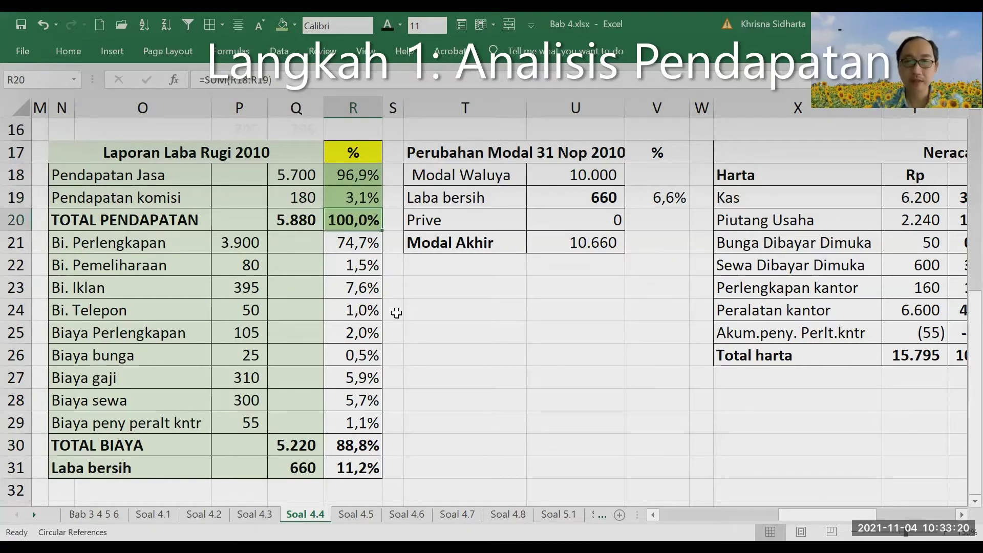
{"action": "key", "text": "Up"}
{"action": "key", "text": "Up"}
{"action": "key", "text": "Down"}
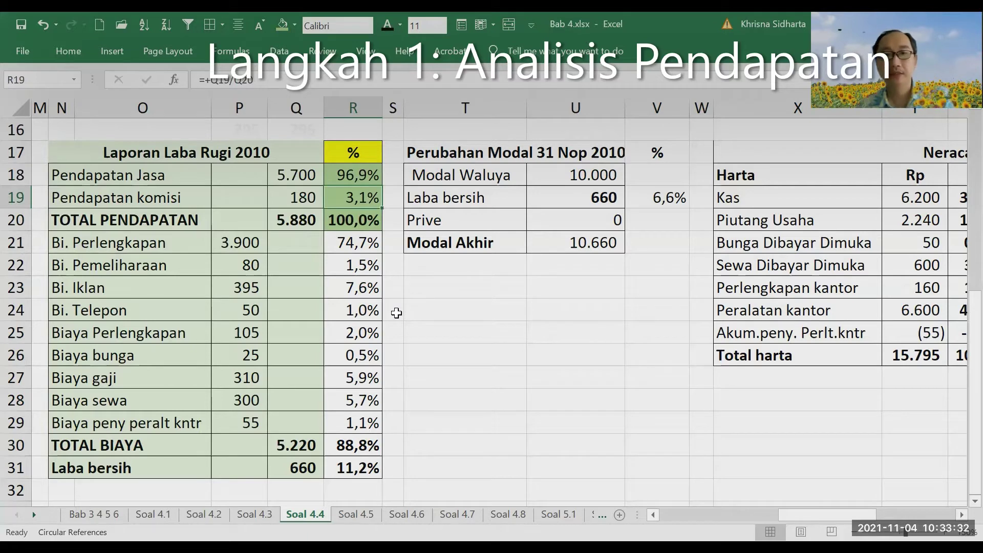
- Fill the expense percentage cells R21:R30, from Bi. Perlengkapan through TOTAL BIAYA, with light orange
{"action": "key", "text": "Down"}
{"action": "key", "text": "Down"}
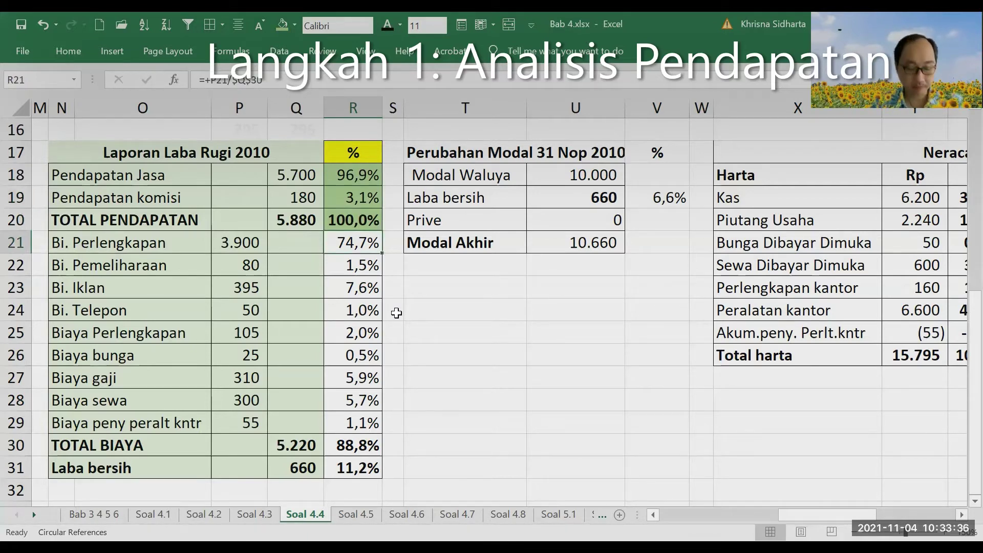
{"action": "key", "text": "shift+Down"}
{"action": "key", "text": "shift+Down"}
{"action": "key", "text": "shift+Down"}
{"action": "key", "text": "shift+Down"}
{"action": "key", "text": "shift+Down"}
{"action": "key", "text": "shift+Down"}
{"action": "key", "text": "shift+Down"}
{"action": "key", "text": "shift+Down"}
{"action": "key", "text": "shift+Down"}
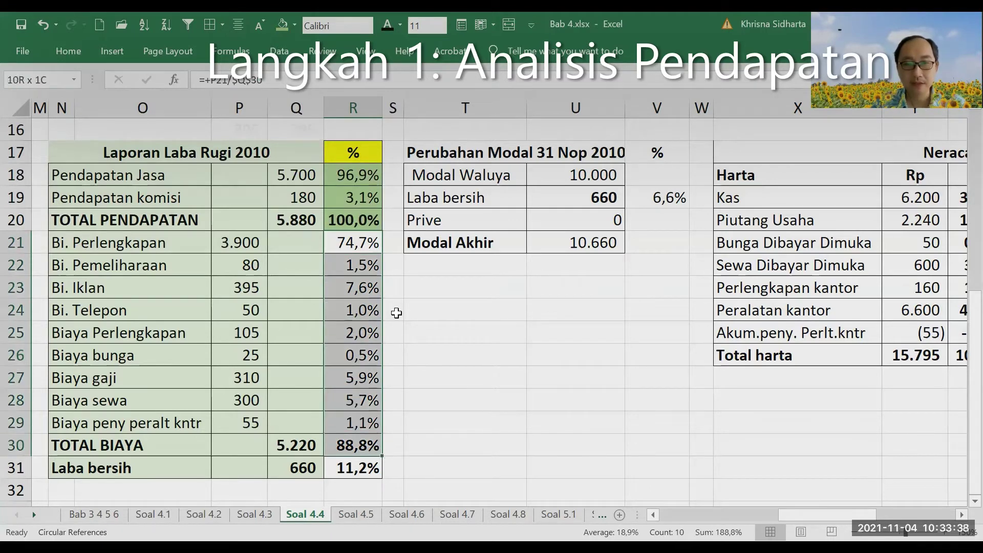
{"action": "key", "text": "ctrl+v"}
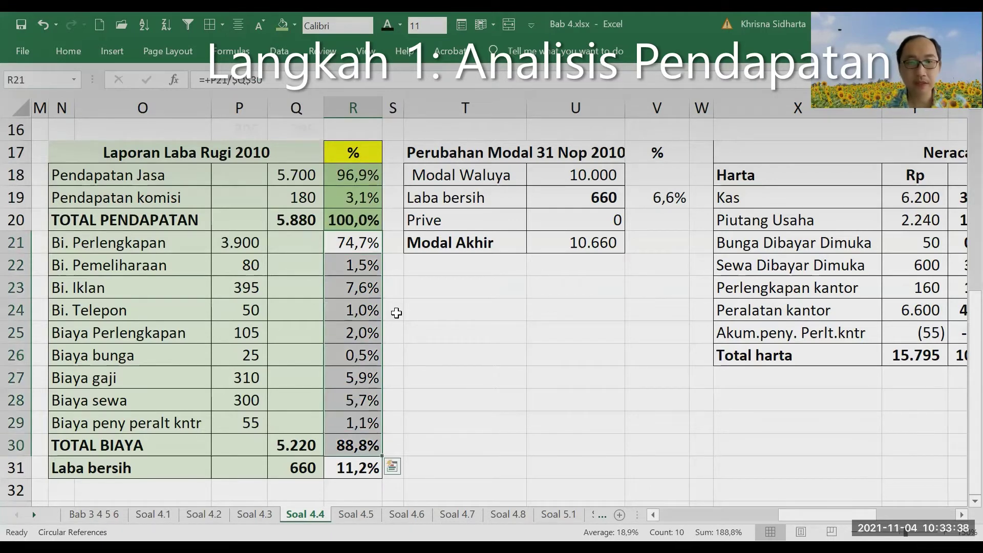
{"action": "left_click", "coordinate": [295, 26]}
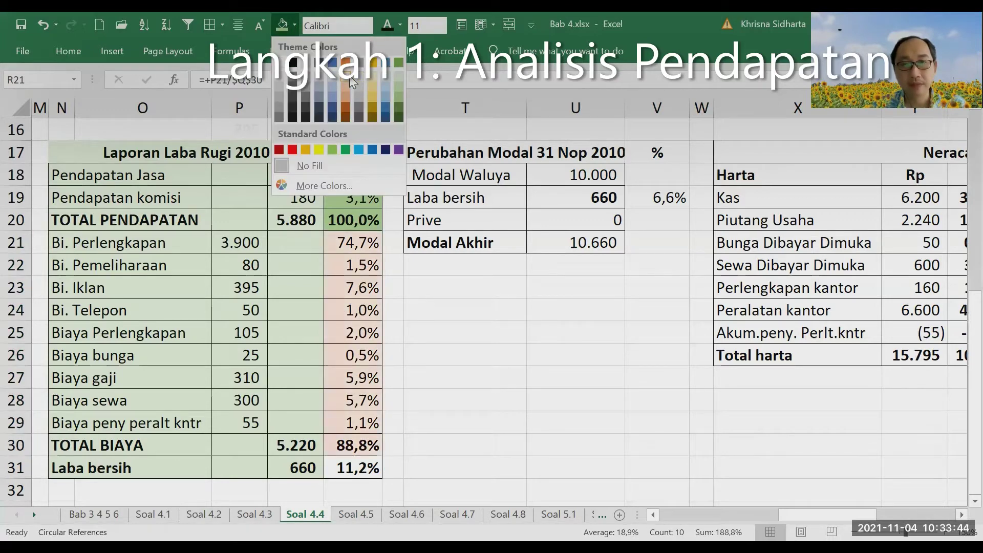
{"action": "left_click", "coordinate": [363, 283]}
- Examine the percentage formulas of the individual expense rows, from Bi. Perlengkapan through Biaya peny peralt kntr
{"action": "key", "text": "Up"}
{"action": "key", "text": "Up"}
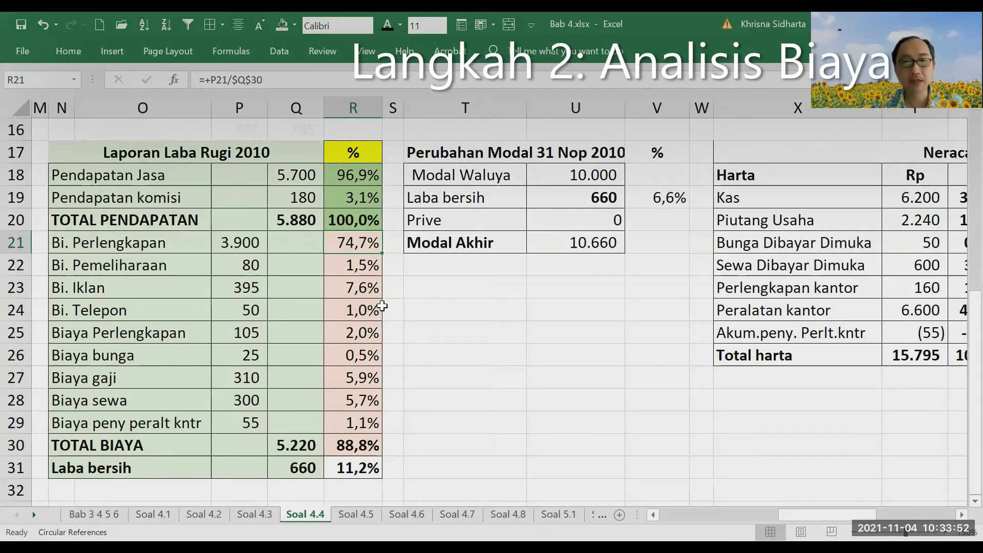
{"action": "key", "text": "Down"}
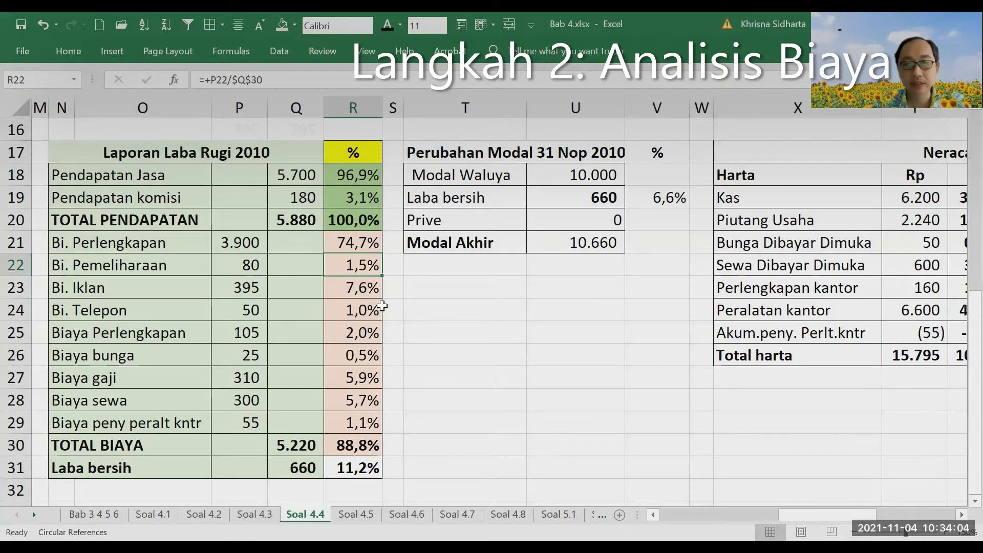
{"action": "key", "text": "Down"}
{"action": "key", "text": "Down"}
{"action": "key", "text": "Down"}
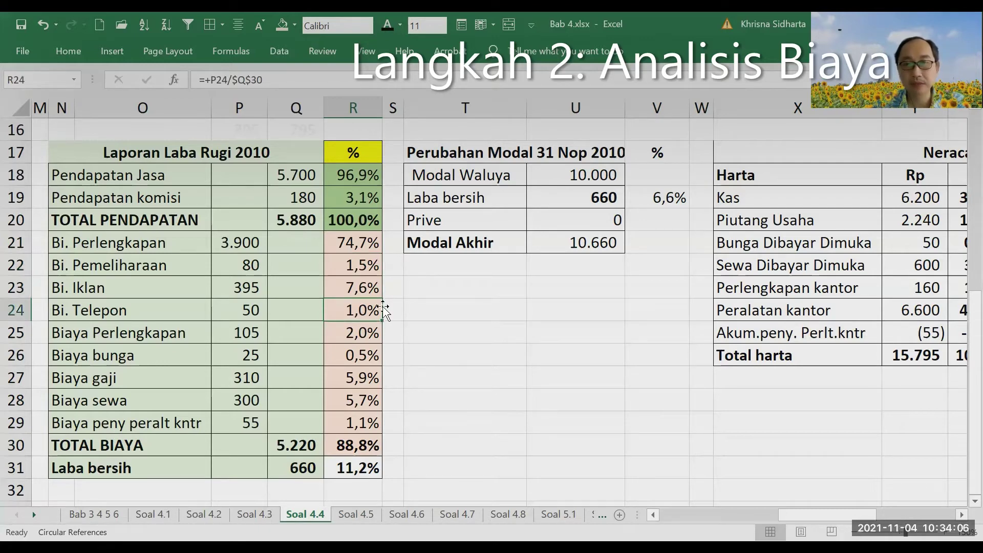
{"action": "key", "text": "Down"}
{"action": "key", "text": "Down"}
{"action": "key", "text": "Down"}
{"action": "key", "text": "Down"}
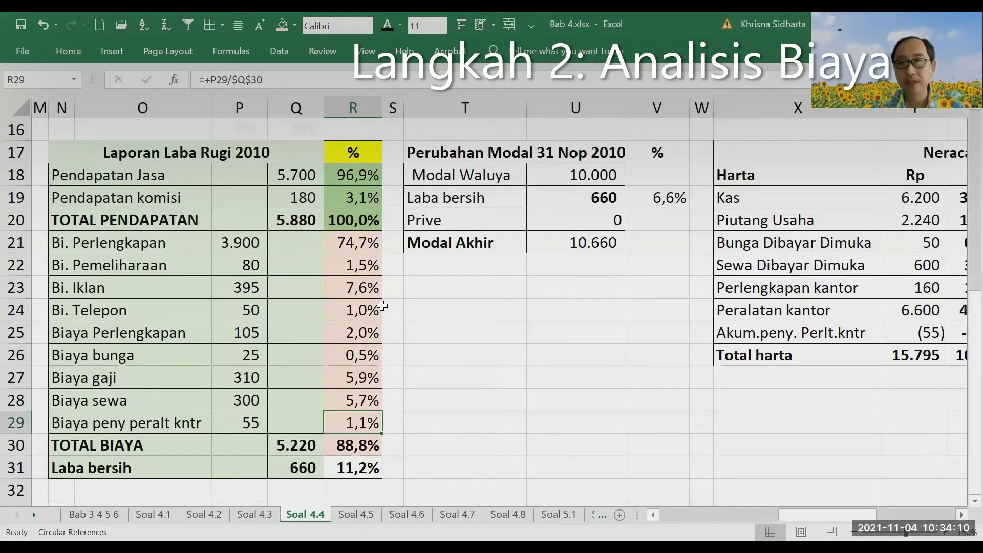
{"action": "key", "text": "Up"}
{"action": "key", "text": "Up"}
{"action": "key", "text": "Up"}
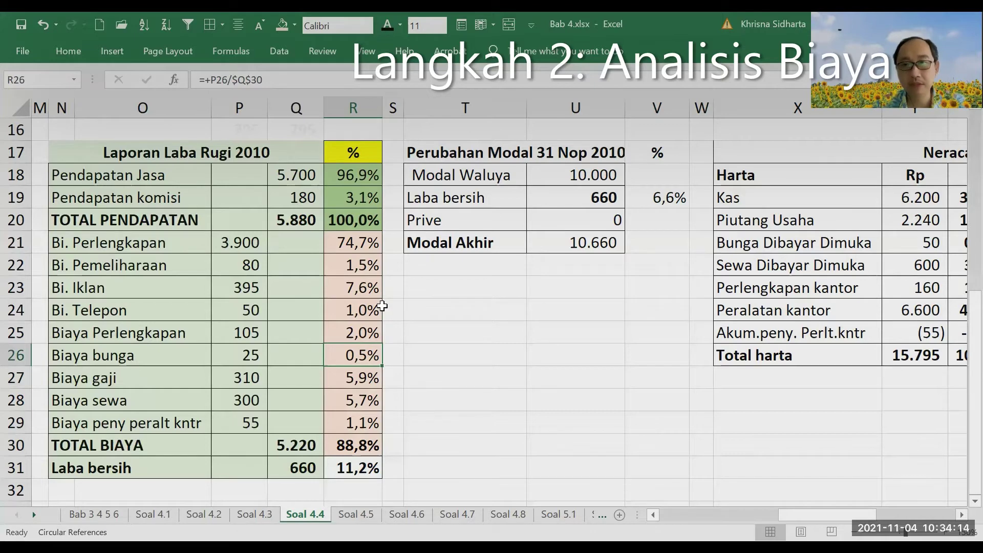
{"action": "key", "text": "Up"}
{"action": "key", "text": "Up"}
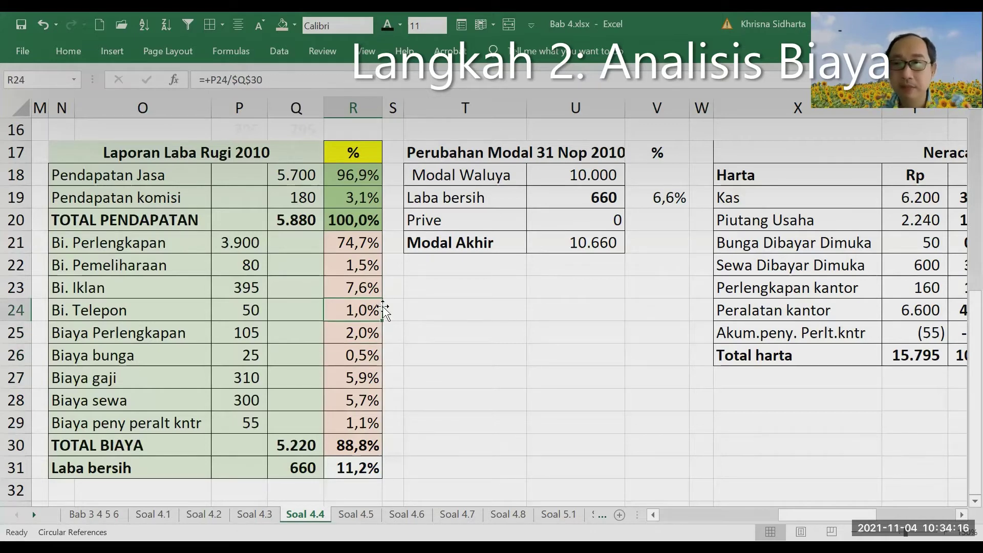
- Examine the expense percentages and their formulas from Bi. Perlengkapan in R21 down to TOTAL BIAYA in R30
{"action": "key", "text": "Up"}
{"action": "key", "text": "Up"}
{"action": "key", "text": "Up"}
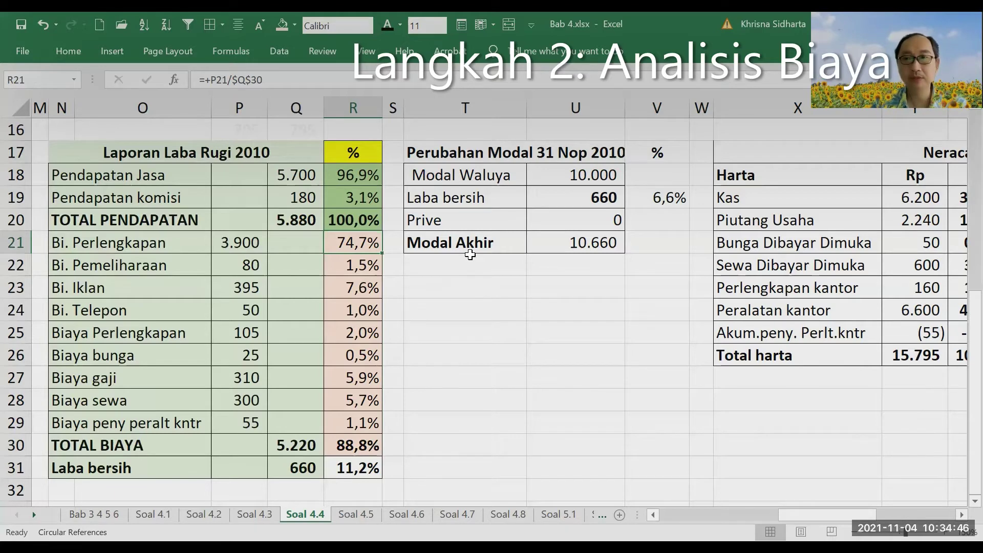
{"action": "key", "text": "Down"}
{"action": "key", "text": "Down"}
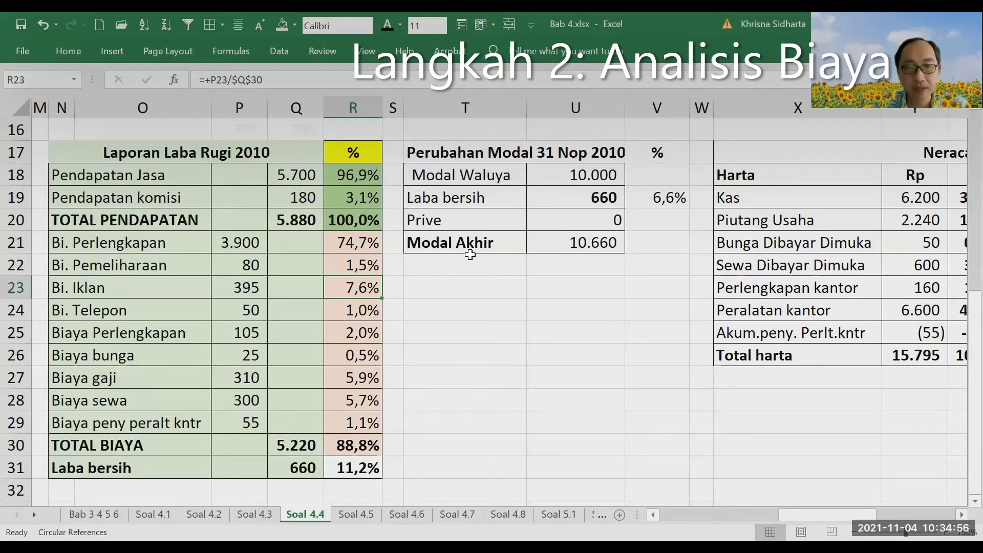
{"action": "key", "text": "Down"}
{"action": "key", "text": "Down"}
{"action": "key", "text": "Down"}
{"action": "key", "text": "Down"}
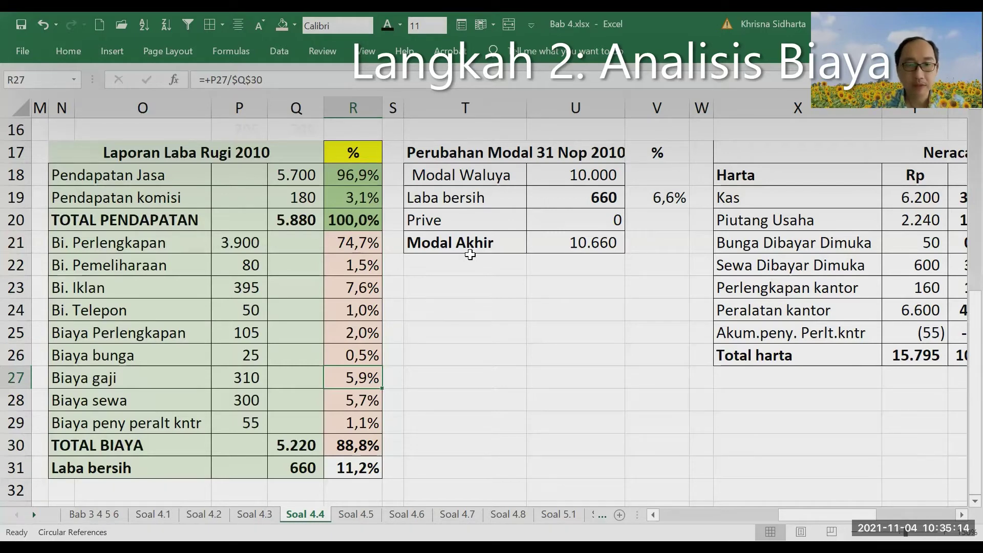
{"action": "key", "text": "Down"}
{"action": "key", "text": "Down"}
{"action": "key", "text": "Down"}
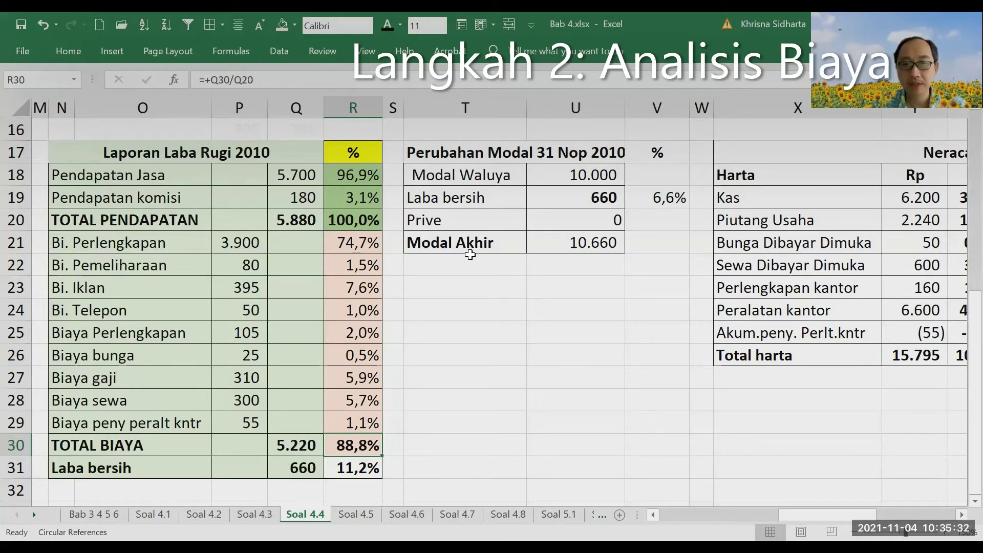
- Fill the Laba bersih percentage cell R31 in the income statement with yellow
{"action": "key", "text": "Down"}
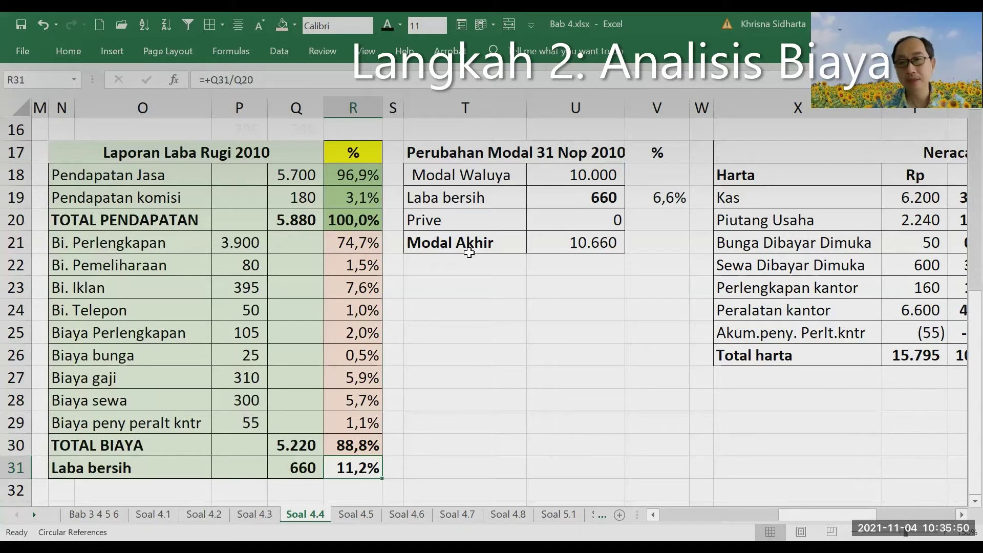
{"action": "key", "text": "Up"}
{"action": "key", "text": "Down"}
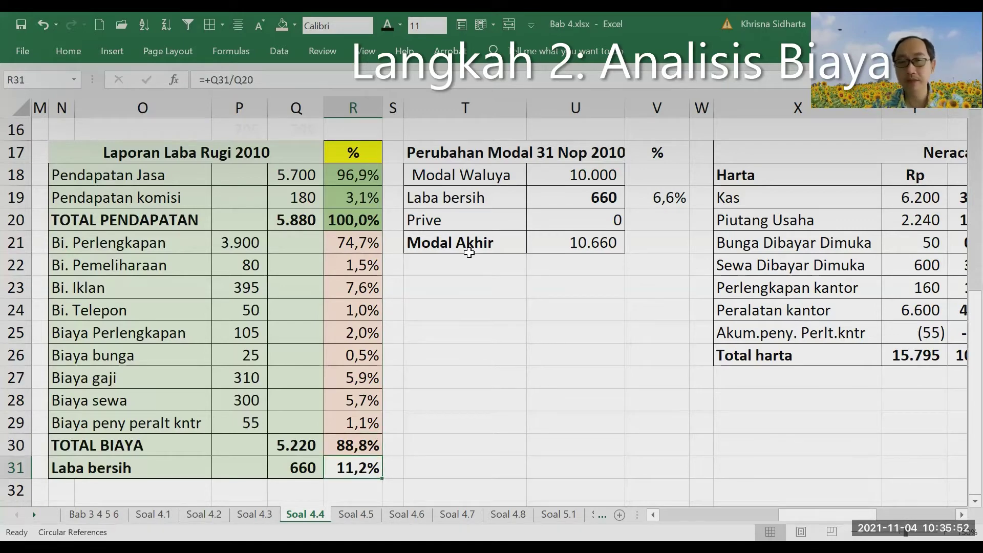
{"action": "key", "text": "Down"}
{"action": "key", "text": "Up"}
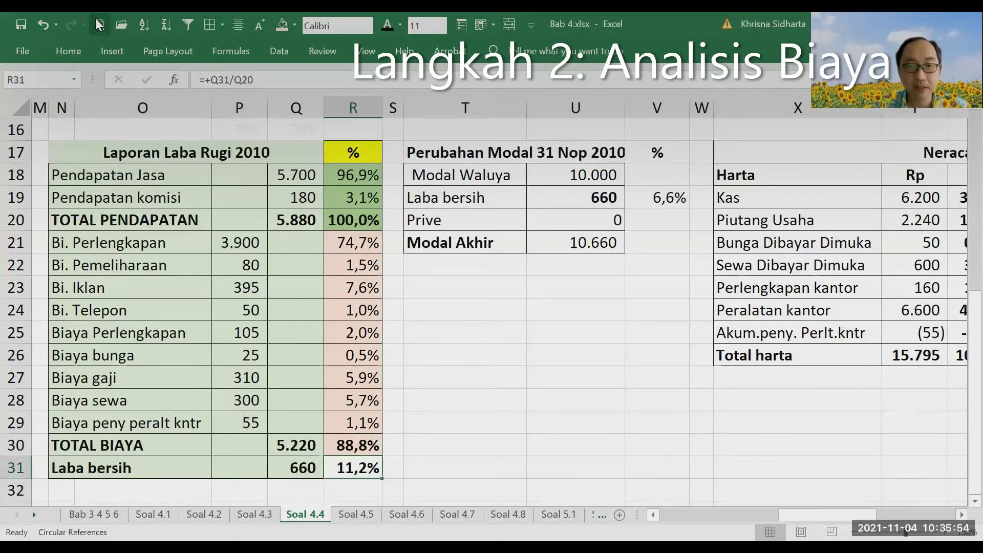
{"action": "left_click", "coordinate": [295, 25]}
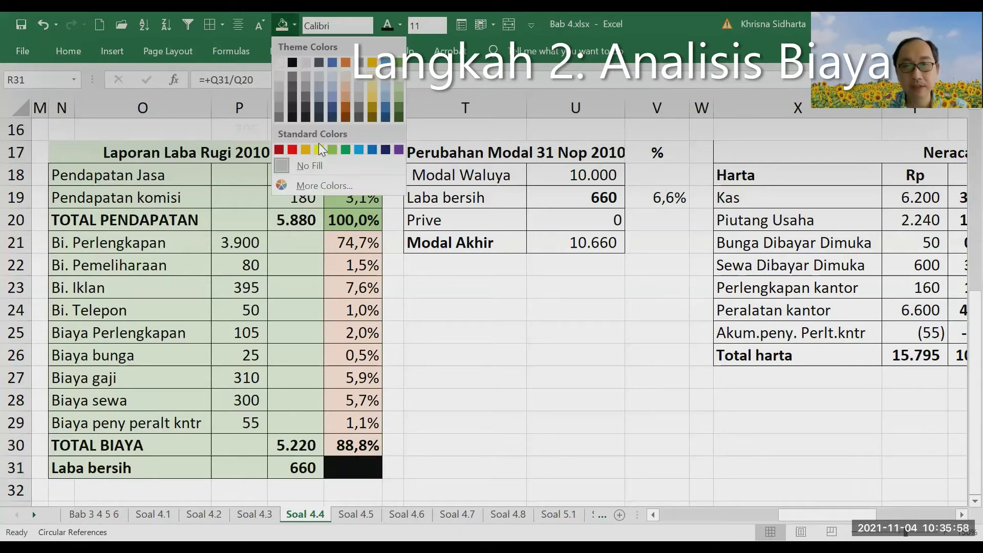
{"action": "left_click", "coordinate": [419, 317]}
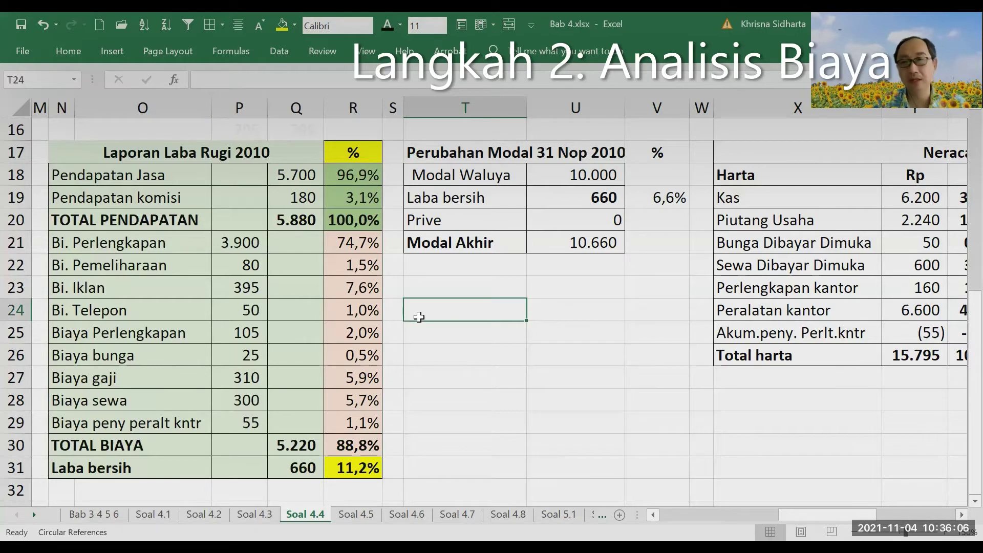
- Fill the Laba bersih percentage cell V19 beside the Perubahan Modal table with yellow
{"action": "key", "text": "Up"}
{"action": "key", "text": "Up"}
{"action": "key", "text": "Up"}
{"action": "key", "text": "Up"}
{"action": "key", "text": "Up"}
{"action": "key", "text": "Up"}
{"action": "key", "text": "Up"}
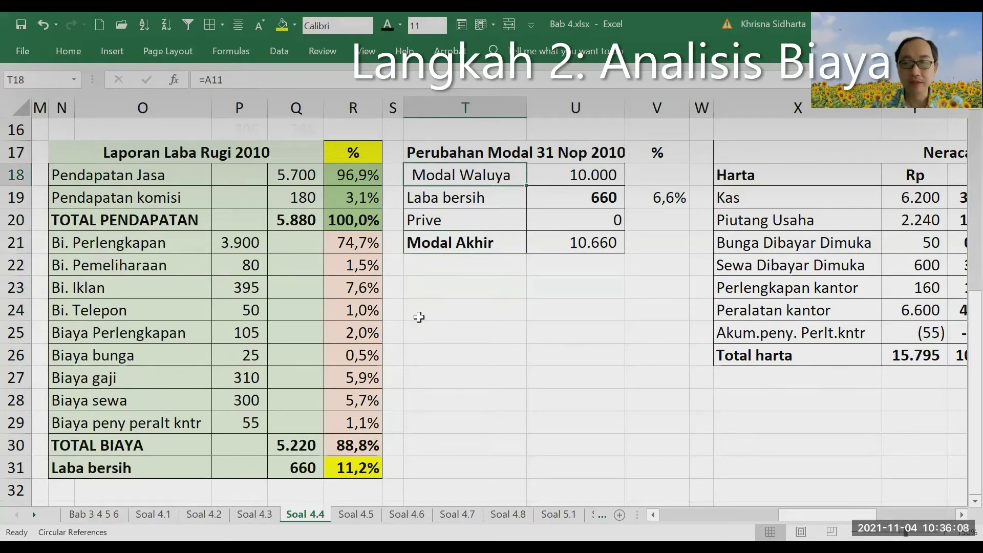
{"action": "key", "text": "Down"}
{"action": "key", "text": "Down"}
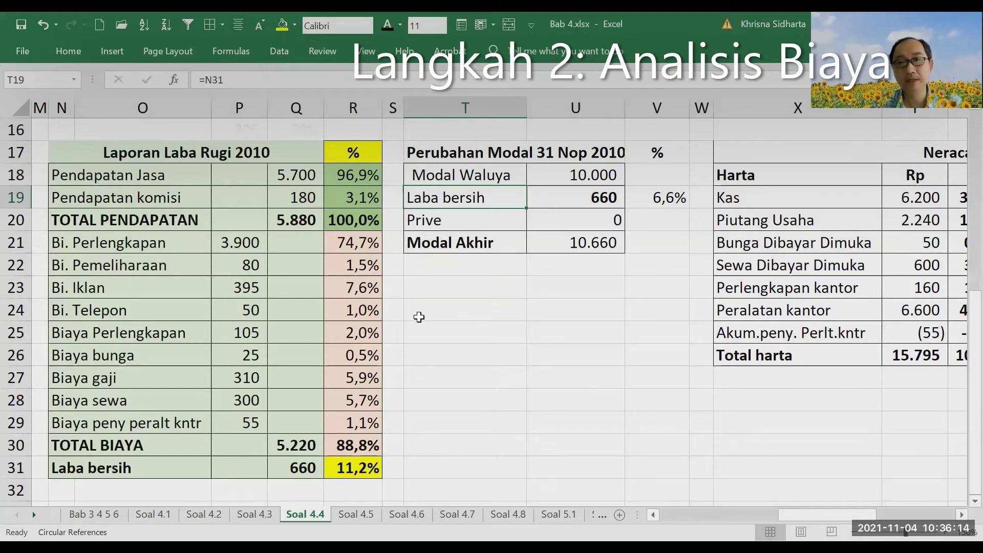
{"action": "key", "text": "Right"}
{"action": "key", "text": "Right"}
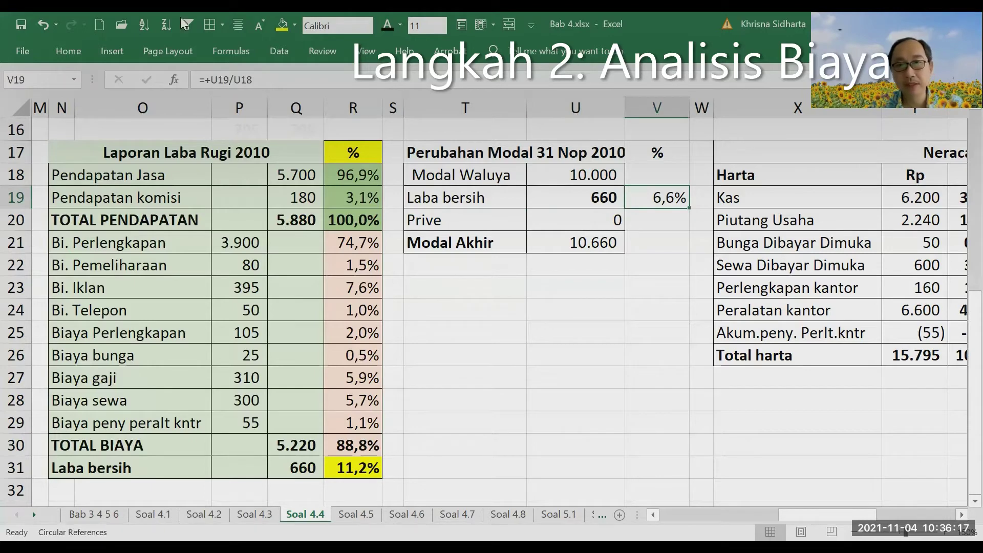
{"action": "left_click", "coordinate": [281, 26]}
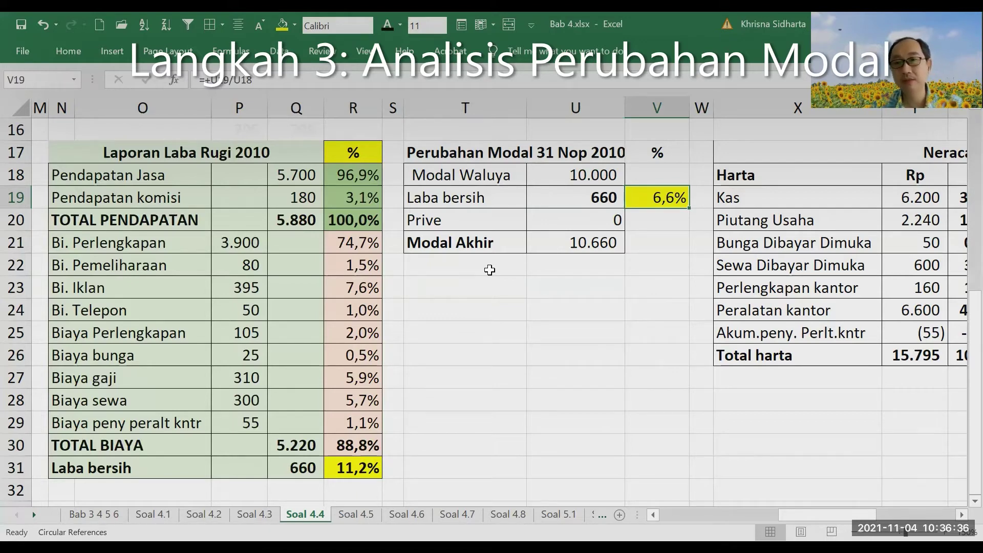
- Examine the Modal Akhir formula in cell U21 of the Perubahan Modal table
{"action": "key", "text": "Right"}
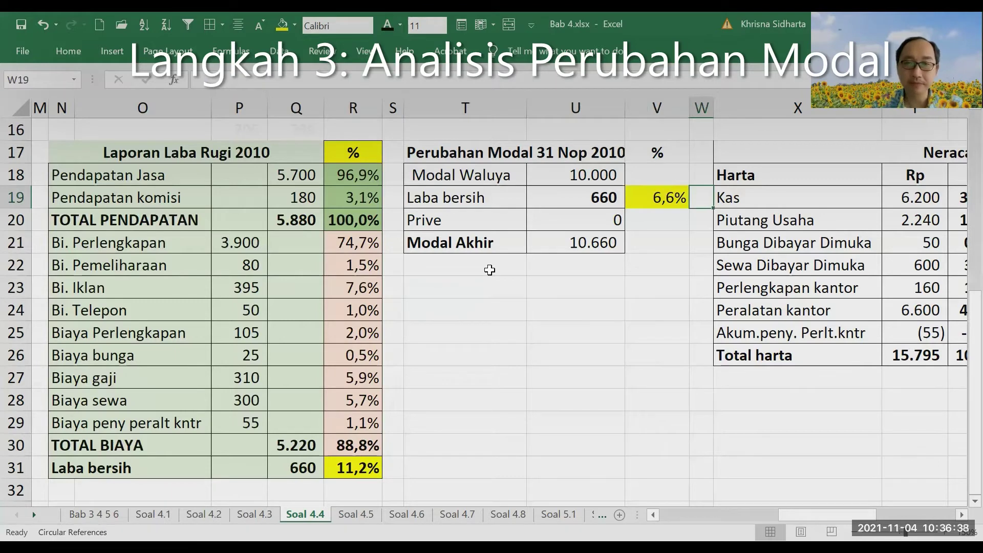
{"action": "key", "text": "Down"}
{"action": "key", "text": "Down"}
{"action": "key", "text": "Left"}
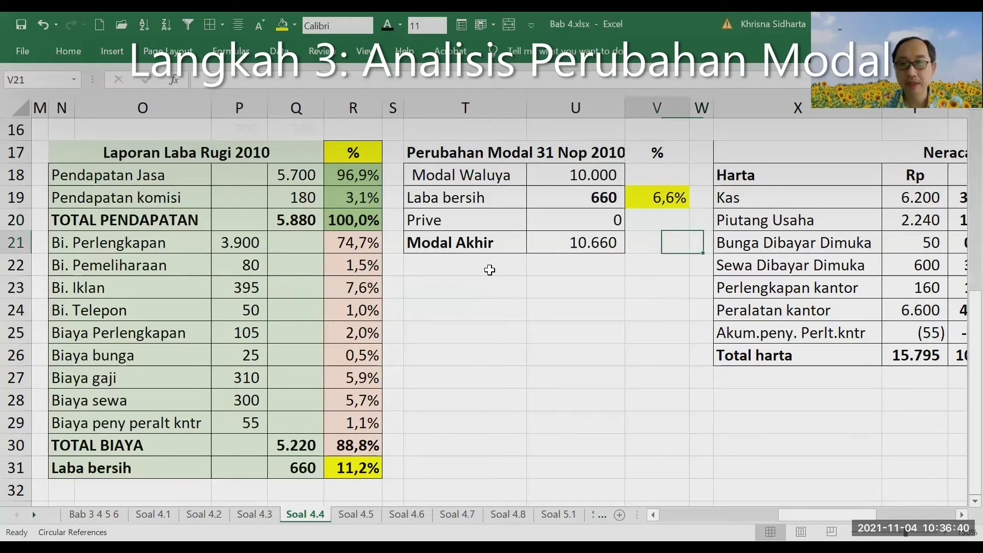
{"action": "key", "text": "Left"}
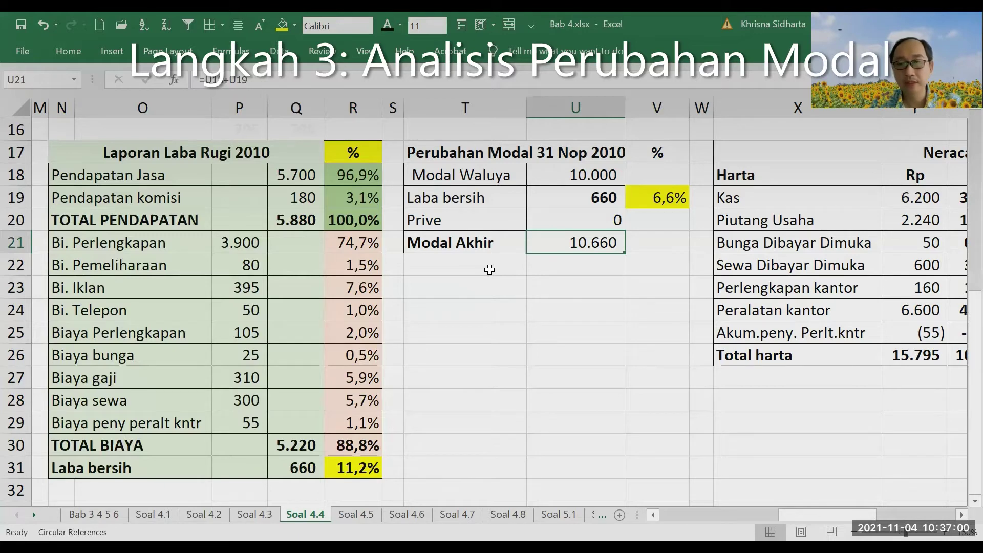
- Bring the whole Neraca 30 Nop 2010 table with its creditor notes into view and enlarge it for reading
{"action": "key", "text": "Right"}
{"action": "key", "text": "Right"}
{"action": "key", "text": "Right"}
{"action": "key", "text": "Right"}
{"action": "key", "text": "Right"}
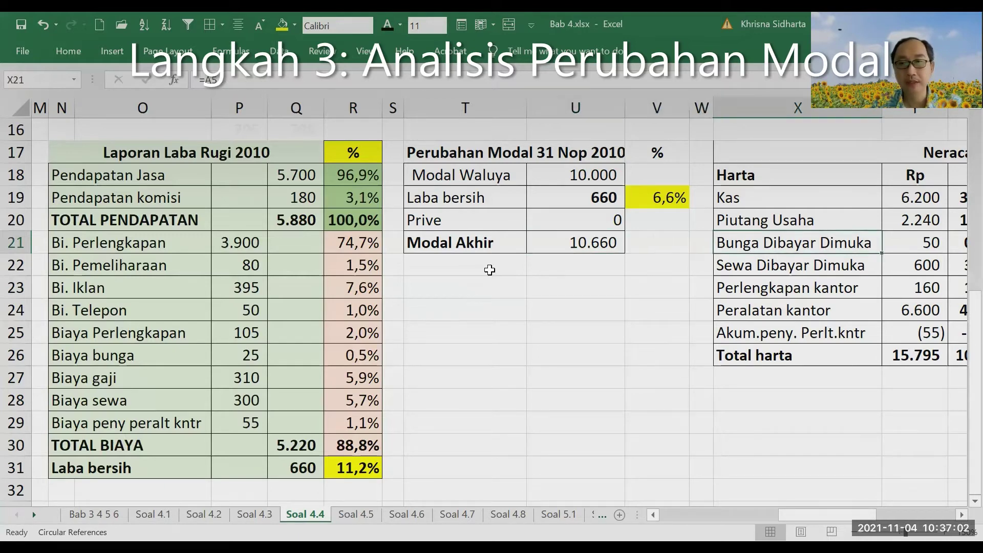
{"action": "key", "text": "Right"}
{"action": "key", "text": "Right"}
{"action": "key", "text": "Right"}
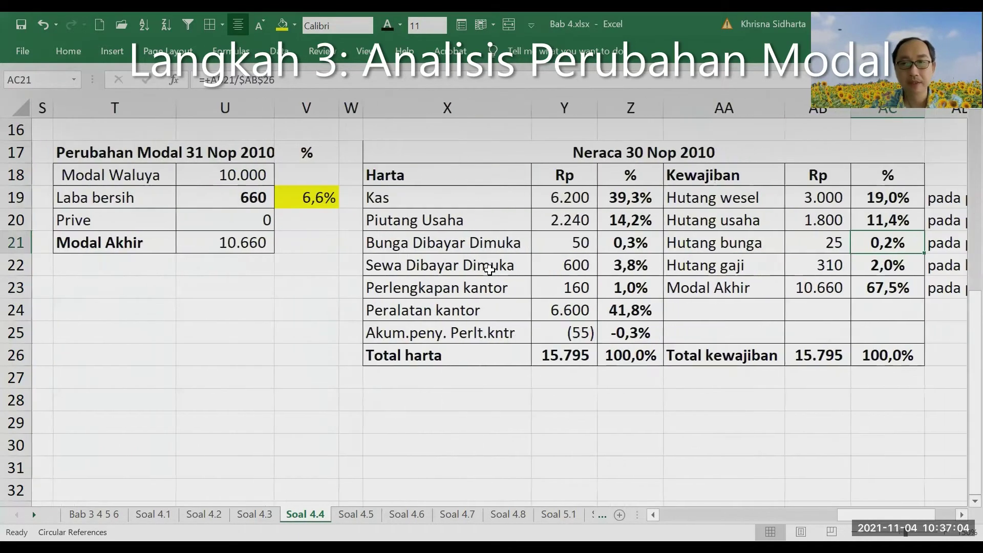
{"action": "key", "text": "Right"}
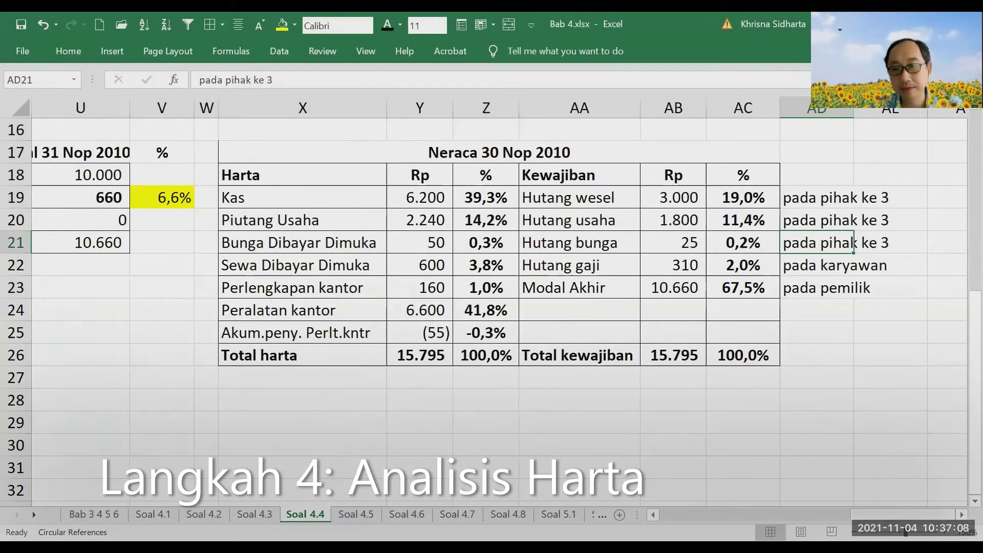
{"action": "left_click", "coordinate": [945, 532]}
{"action": "left_click", "coordinate": [945, 533]}
{"action": "left_click", "coordinate": [944, 533]}
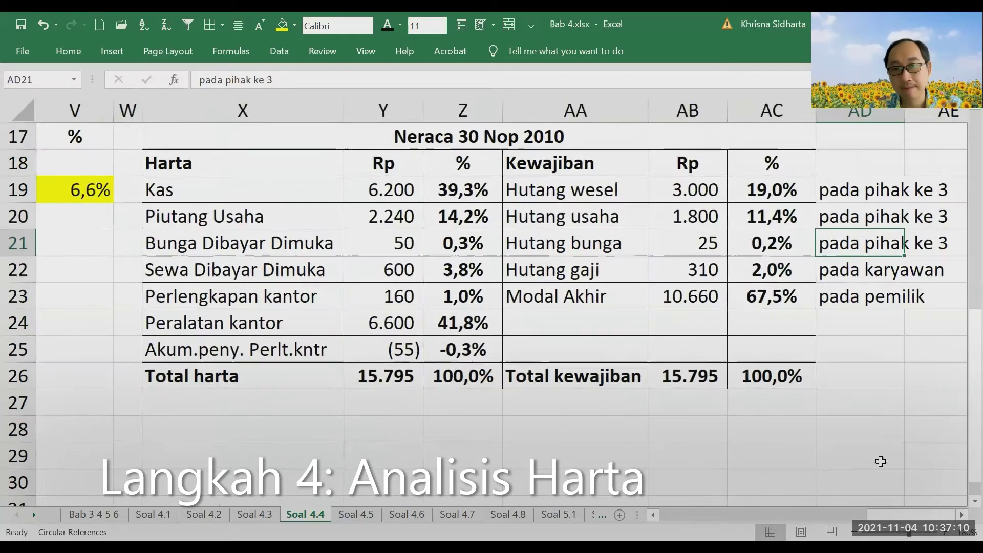
{"action": "scroll", "coordinate": [962, 121], "scroll_direction": "up", "scroll_amount": 1}
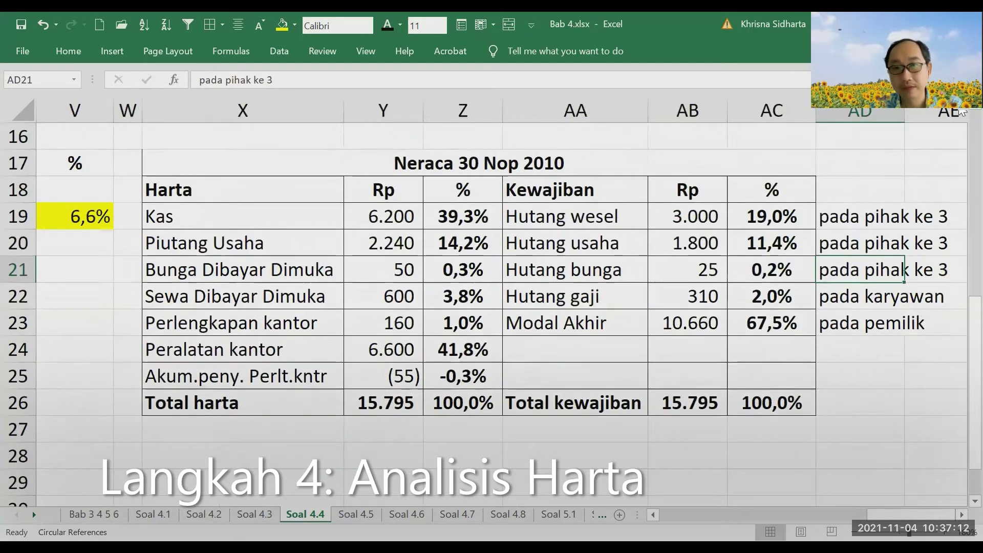
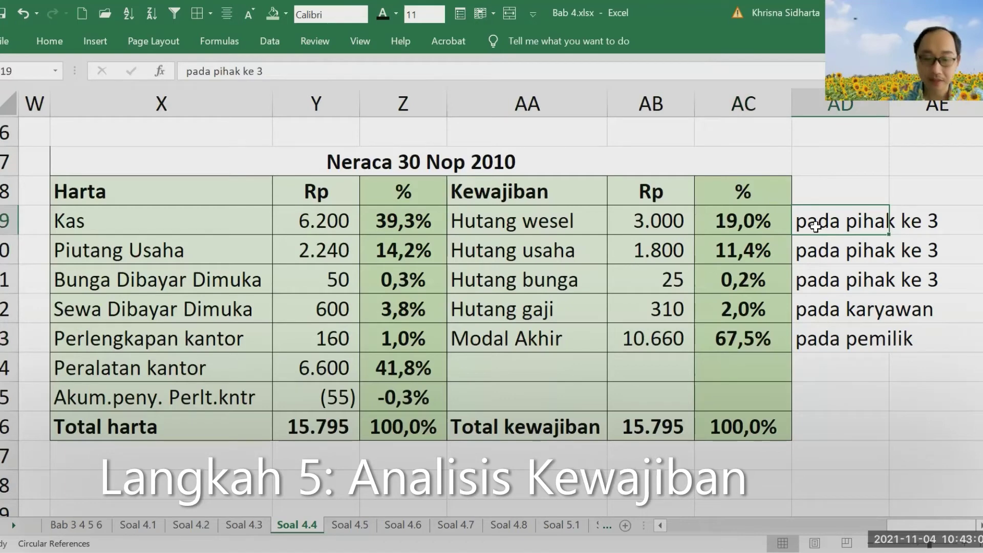
- Bold the "pada pihak ke 3" notes in AD19:AD21 and widen column AD to fit its text
{"action": "left_click_drag", "start_coordinate": [816, 226], "coordinate": [815, 280]}
{"action": "key", "text": "ctrl+b"}
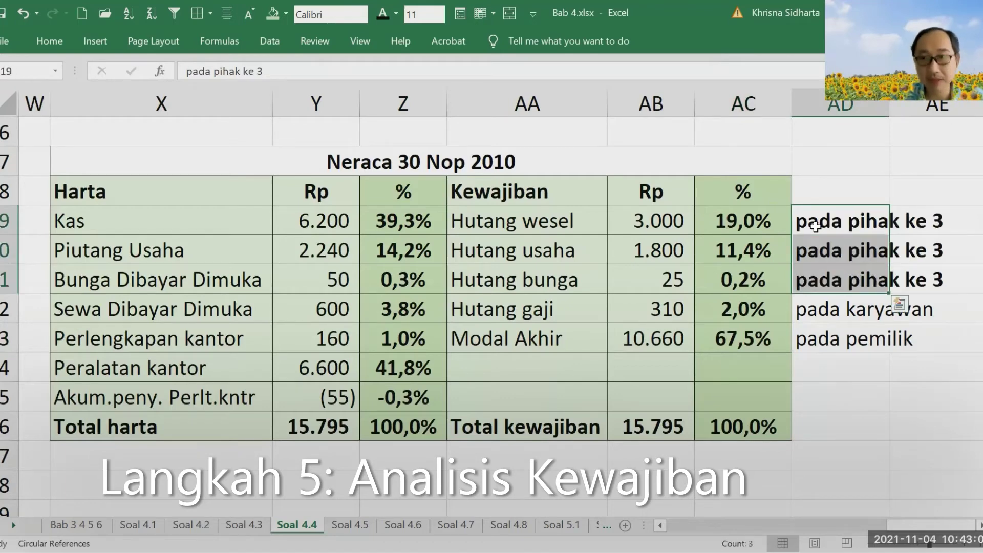
{"action": "key", "text": "Down"}
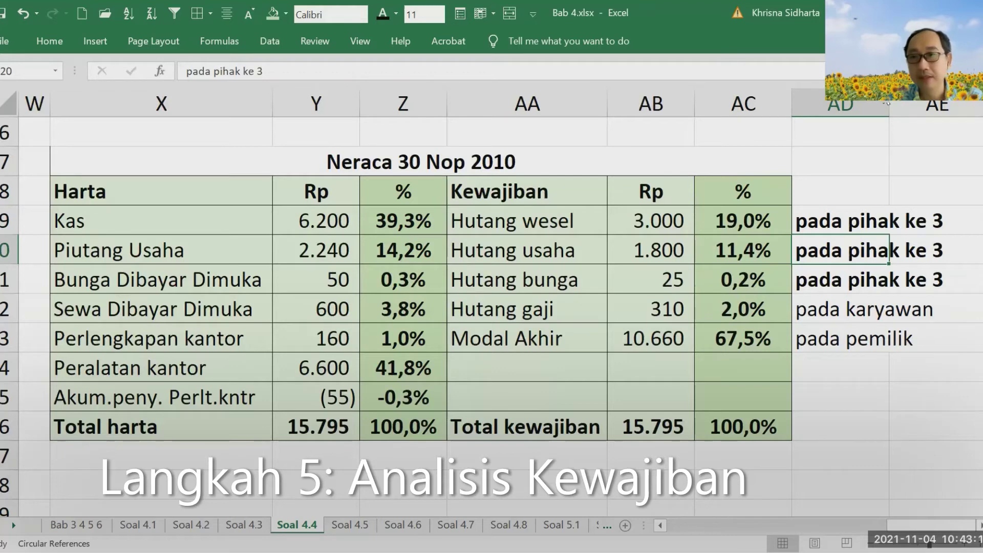
{"action": "left_click", "coordinate": [830, 340]}
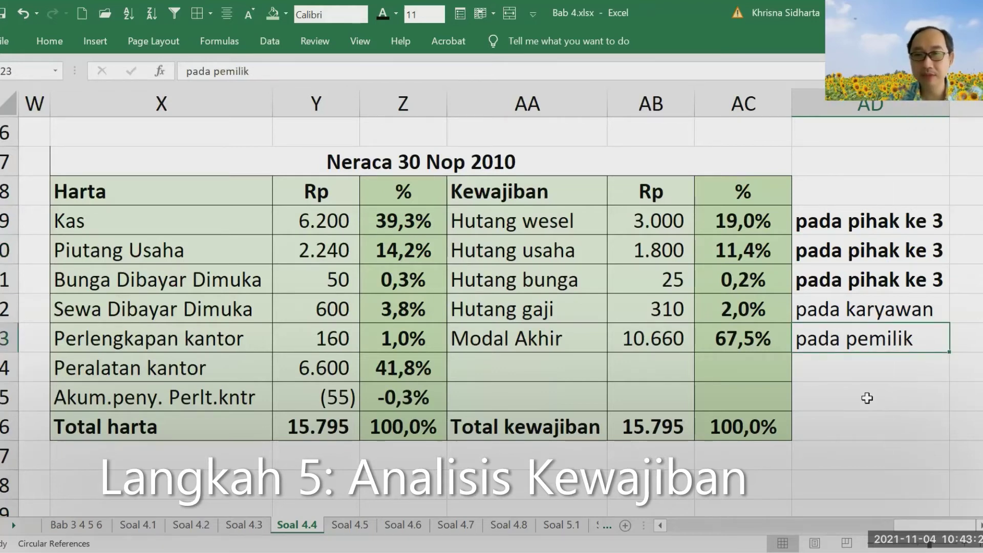
- Examine the Kewajiban percentages in column AC and check the combined share of the third-party debts in AC19:AC21
{"action": "key", "text": "Left"}
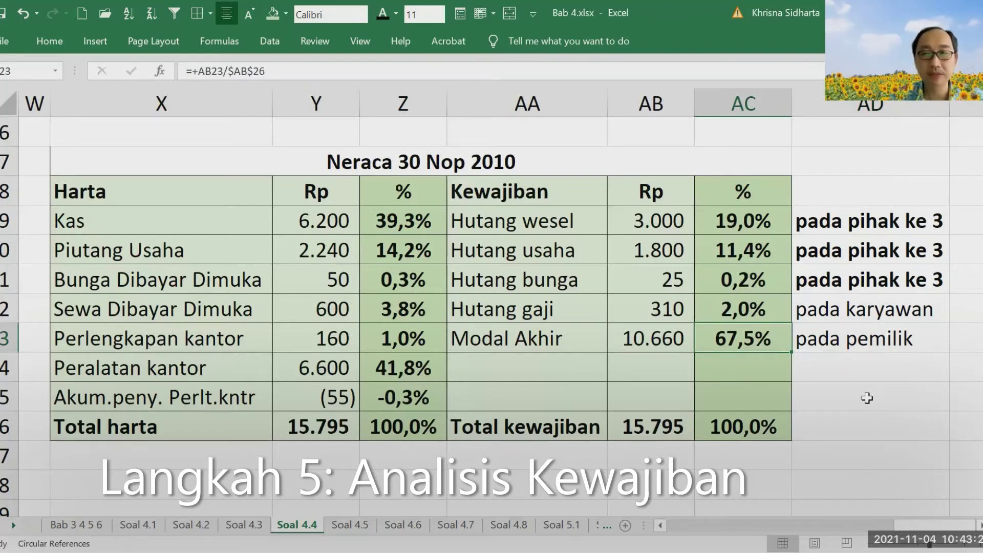
{"action": "key", "text": "Up"}
{"action": "key", "text": "Up"}
{"action": "key", "text": "Up"}
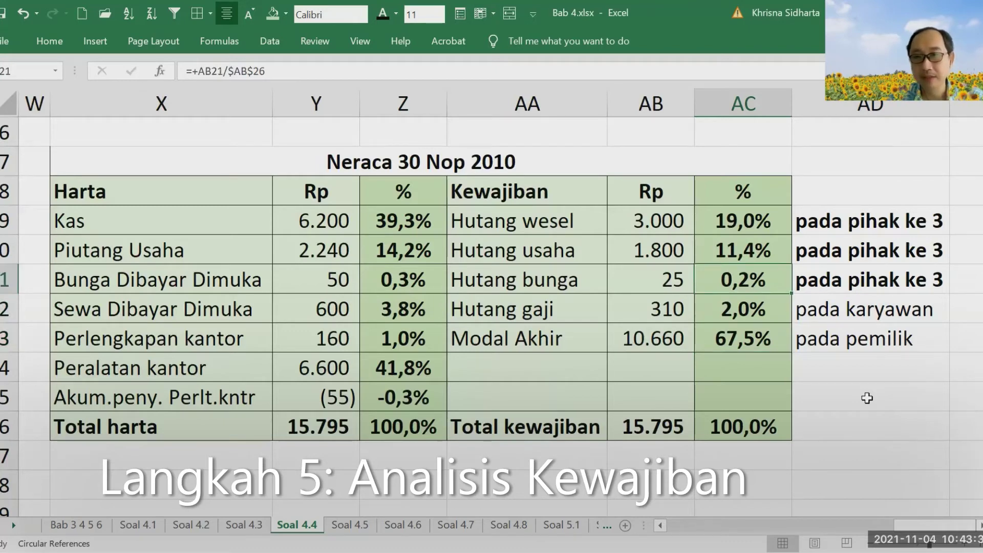
{"action": "key", "text": "Down"}
{"action": "key", "text": "shift+Up"}
{"action": "key", "text": "shift+Up"}
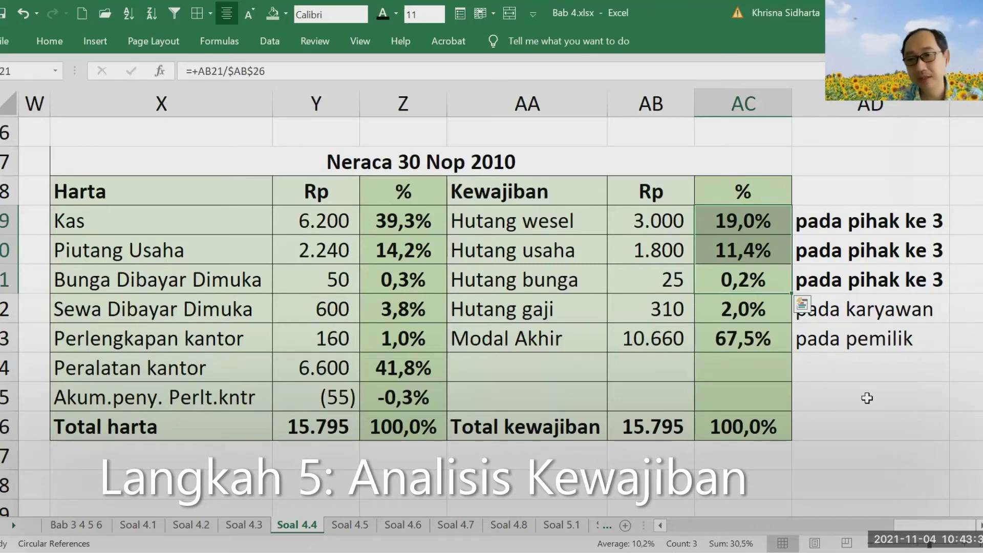
{"action": "key", "text": "shift+Down"}
{"action": "key", "text": "shift+Down"}
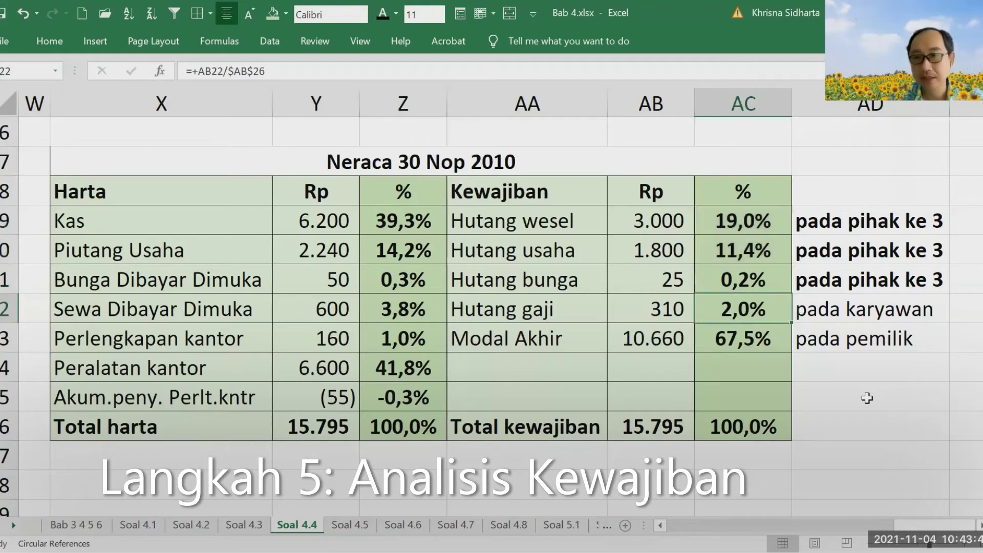
{"action": "key", "text": "Up"}
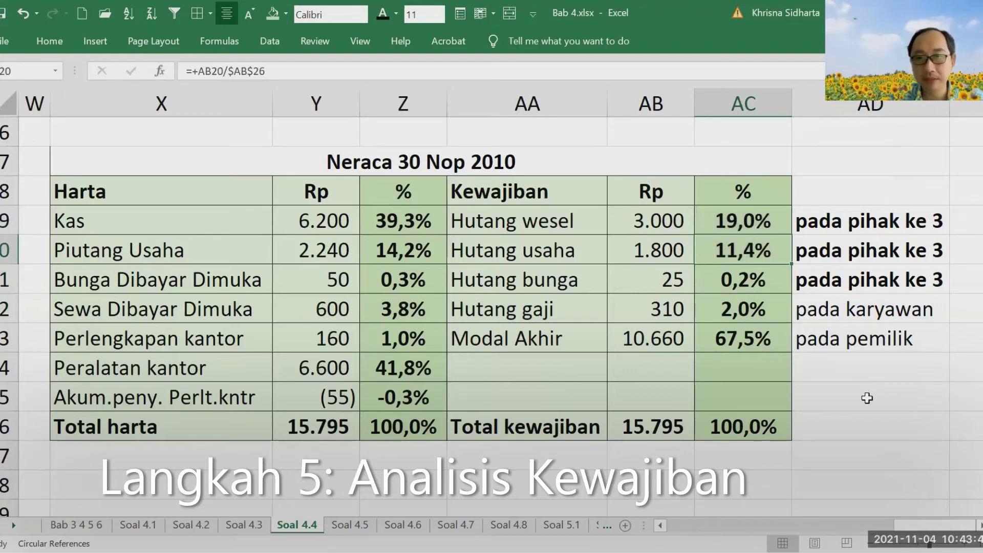
{"action": "key", "text": "shift+Down"}
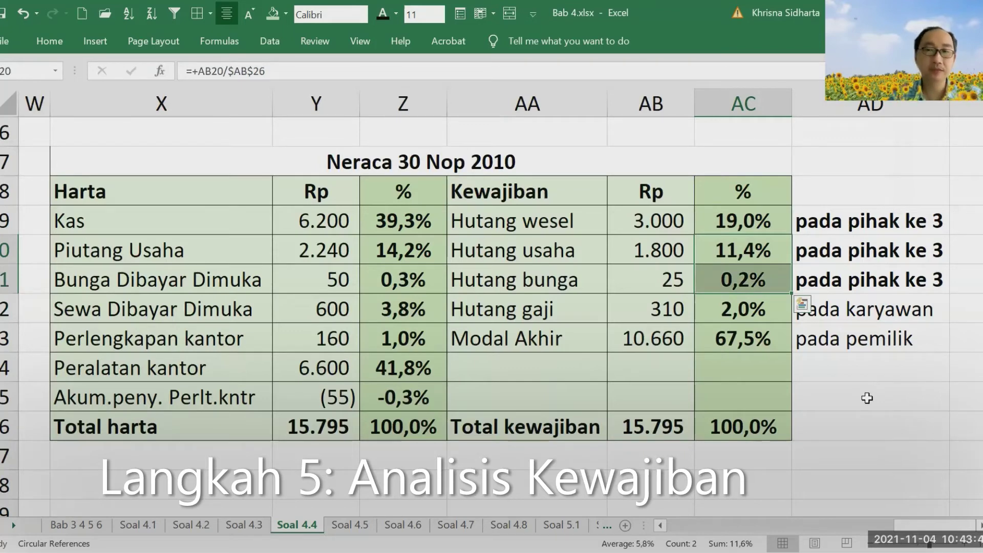
- Compare the Kewajiban percentages with the Peralatan kantor percentage in Z24, ending on the Hutang gaji row
{"action": "key", "text": "Down"}
{"action": "key", "text": "Down"}
{"action": "key", "text": "Down"}
{"action": "key", "text": "Down"}
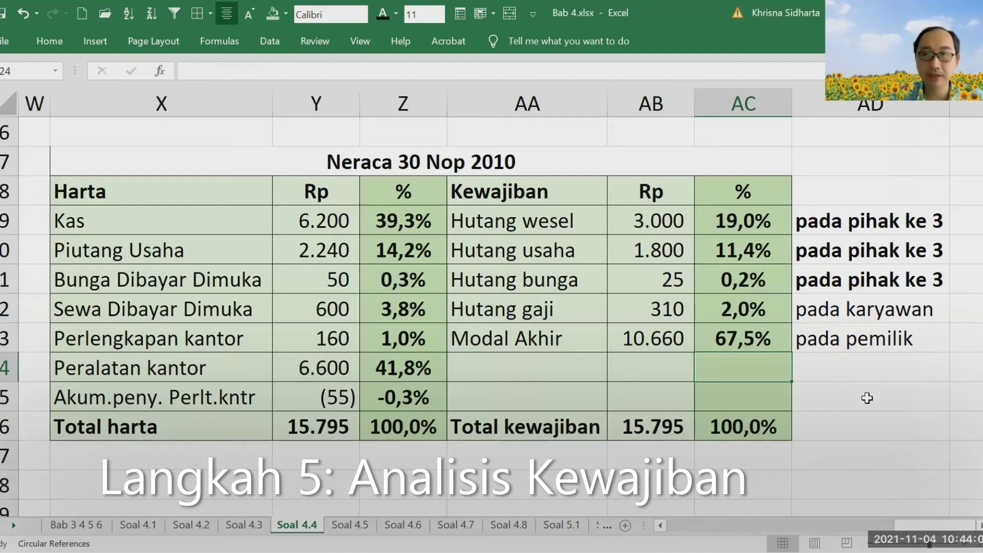
{"action": "key", "text": "Left"}
{"action": "key", "text": "Left"}
{"action": "key", "text": "Left"}
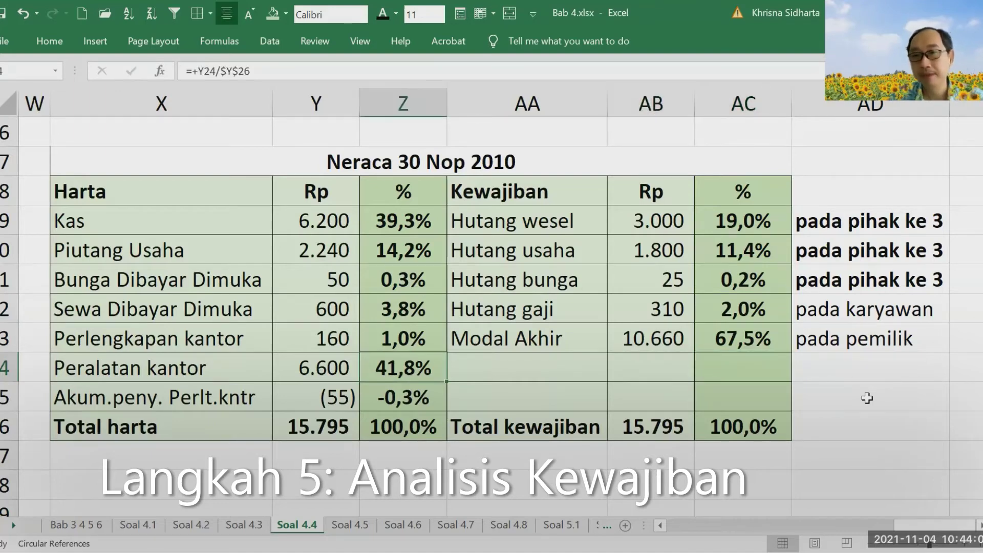
{"action": "key", "text": "Right"}
{"action": "key", "text": "Right"}
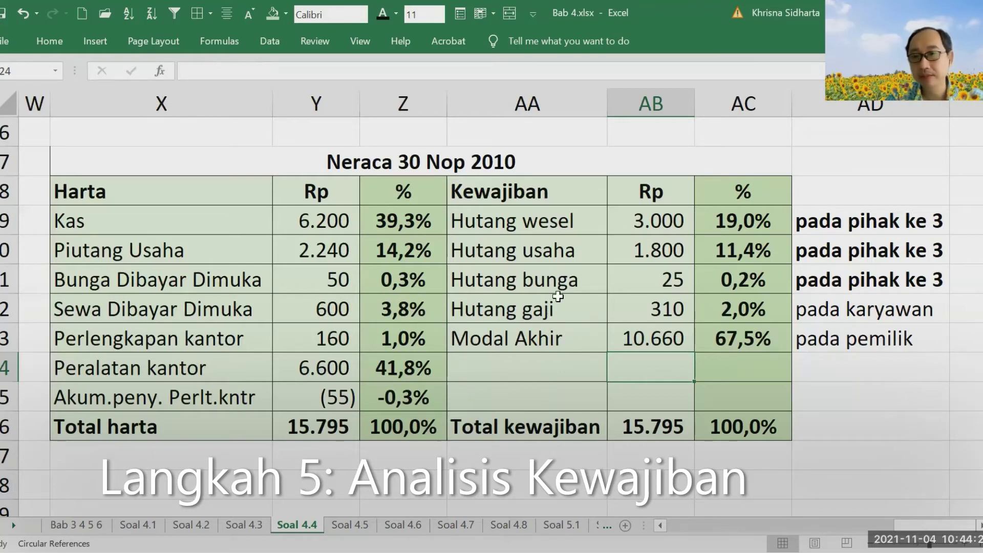
{"action": "left_click", "coordinate": [558, 295]}
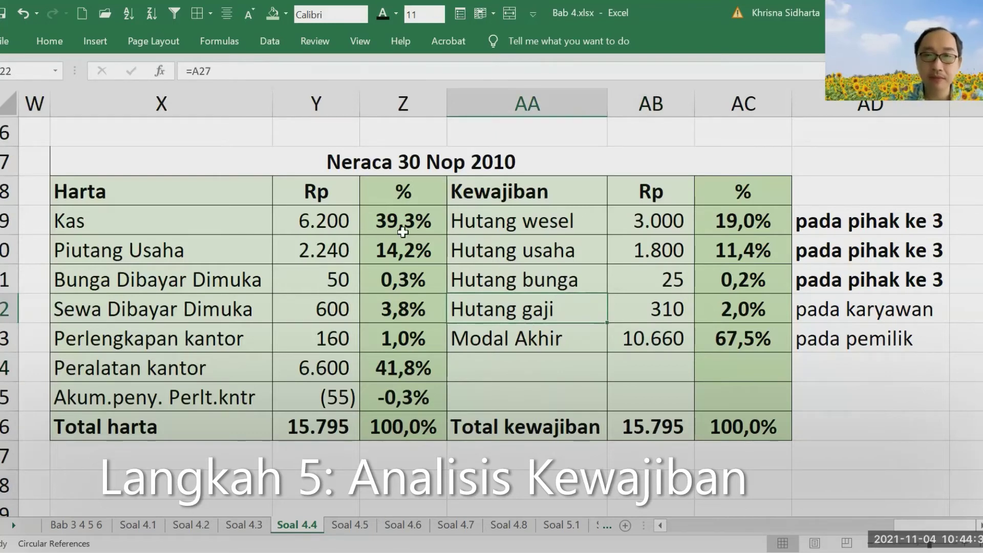
- Clear the Laporan Laba Rugi percentages in R18:R31
{"action": "left_click", "coordinate": [381, 222]}
{"action": "key", "text": "Left"}
{"action": "key", "text": "Left"}
{"action": "key", "text": "Left"}
{"action": "key", "text": "Left"}
{"action": "key", "text": "Left"}
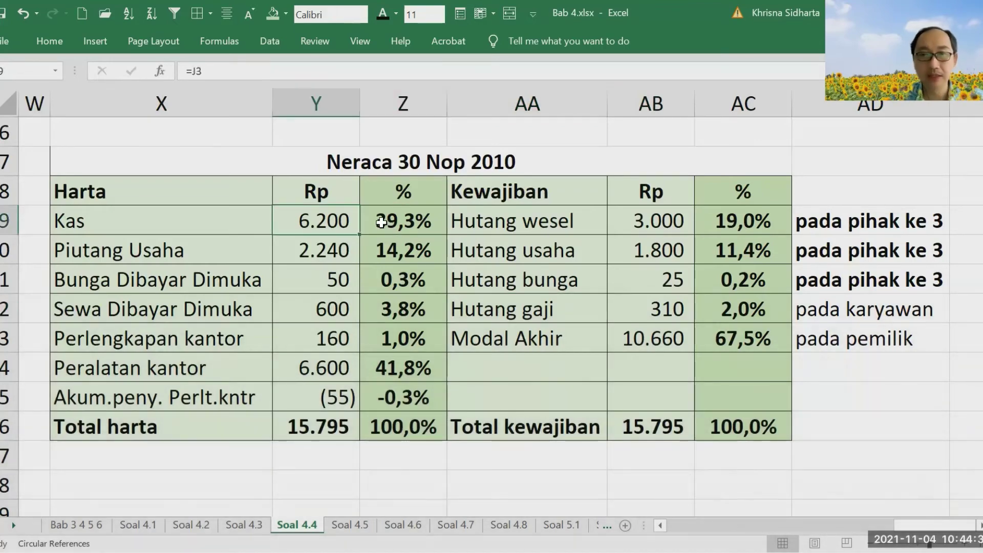
{"action": "key", "text": "Left"}
{"action": "key", "text": "Left"}
{"action": "key", "text": "Left"}
{"action": "key", "text": "Left"}
{"action": "key", "text": "Left"}
{"action": "key", "text": "Left"}
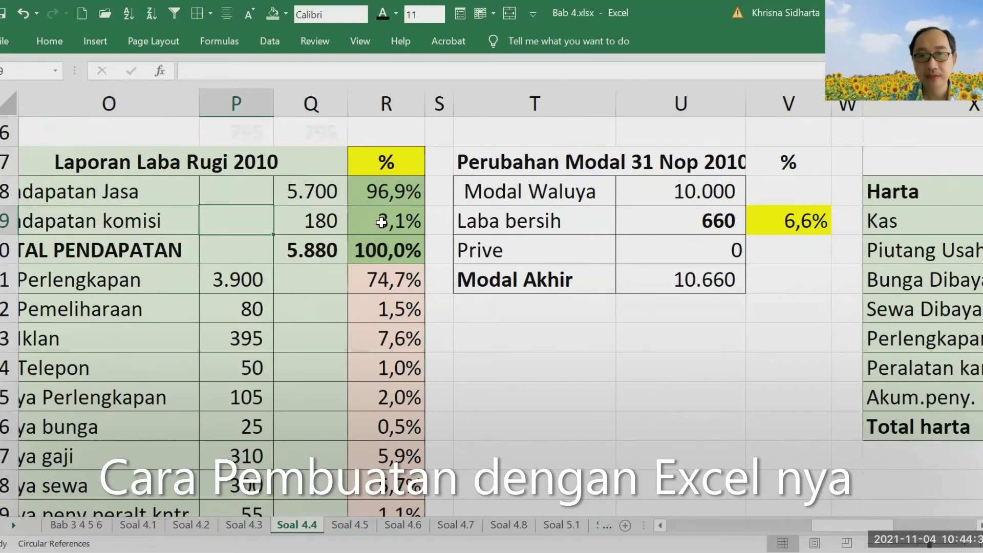
{"action": "key", "text": "Left"}
{"action": "key", "text": "Right"}
{"action": "key", "text": "Right"}
{"action": "key", "text": "Right"}
{"action": "key", "text": "Right"}
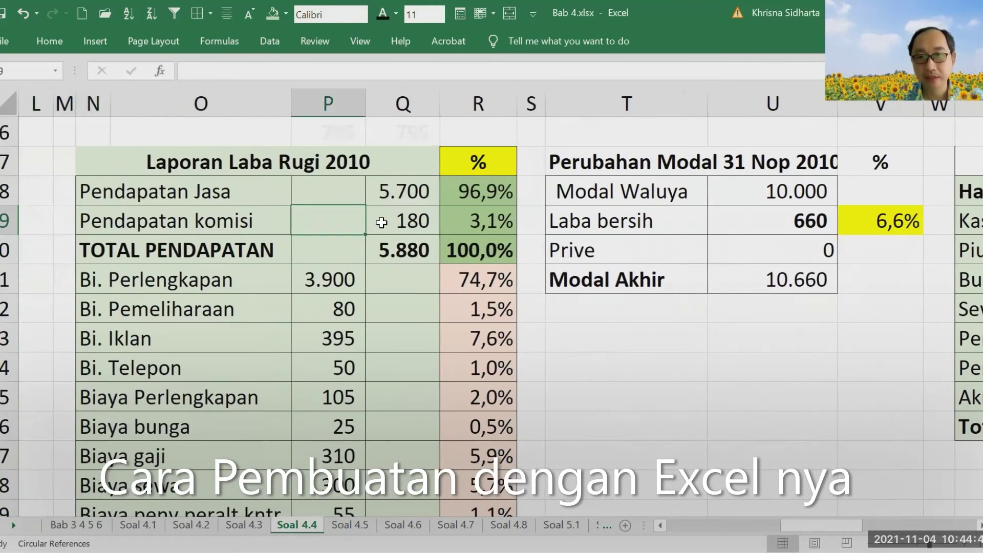
{"action": "key", "text": "Up"}
{"action": "key", "text": "Up"}
{"action": "key", "text": "Down"}
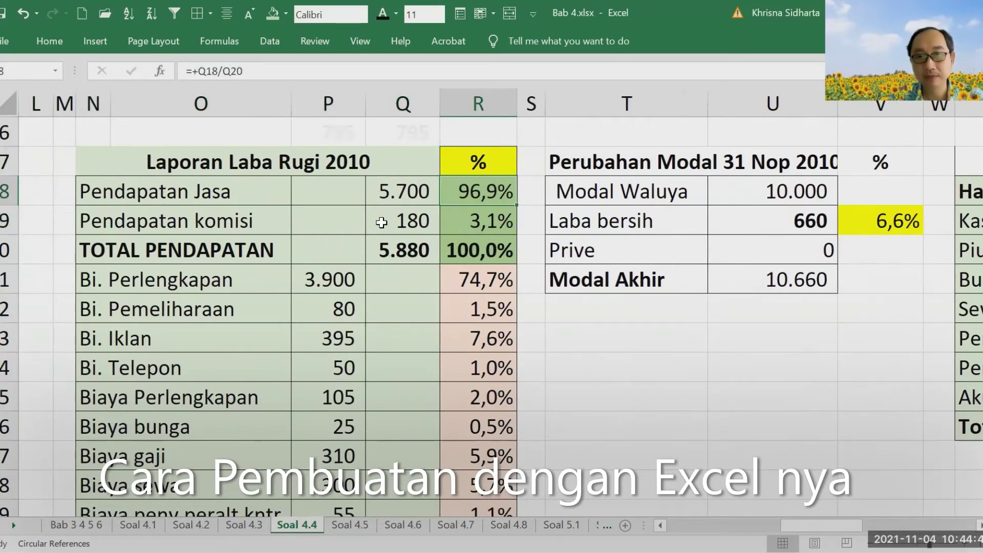
{"action": "key", "text": "shift+Down"}
{"action": "key", "text": "shift+Down"}
{"action": "key", "text": "shift+Down"}
{"action": "key", "text": "shift+Down"}
{"action": "key", "text": "shift+Down"}
{"action": "key", "text": "shift+Down"}
{"action": "key", "text": "shift+Down"}
{"action": "key", "text": "shift+Down"}
{"action": "key", "text": "shift+Down"}
{"action": "key", "text": "shift+Down"}
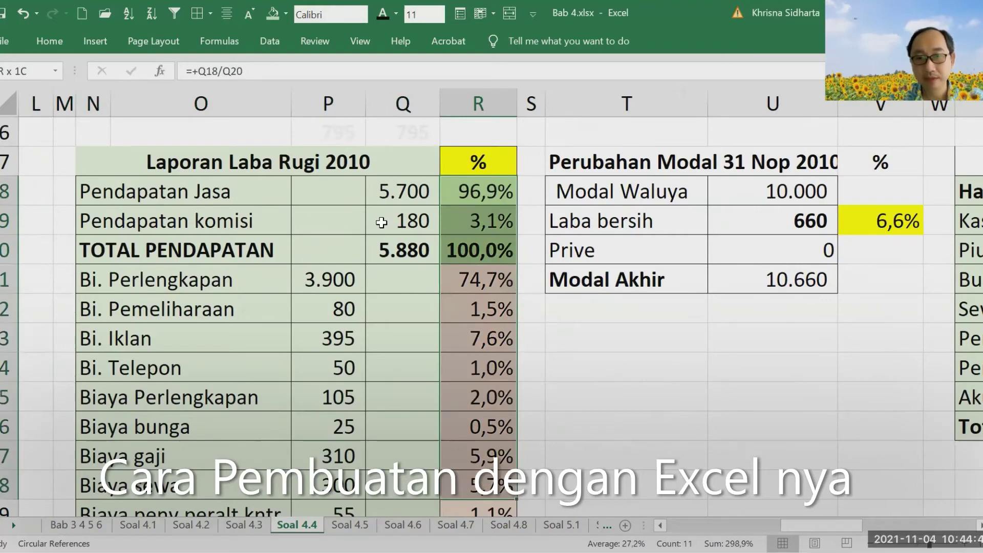
{"action": "scroll", "coordinate": [382, 223], "scroll_direction": "down", "scroll_amount": 1}
{"action": "scroll", "coordinate": [382, 222], "scroll_direction": "up", "scroll_amount": 3}
{"action": "key", "text": "Delete"}
- Clear the Laba bersih percentage in V19 of the Perubahan Modal table
{"action": "key", "text": "Right"}
{"action": "key", "text": "Right"}
{"action": "key", "text": "Right"}
{"action": "key", "text": "Right"}
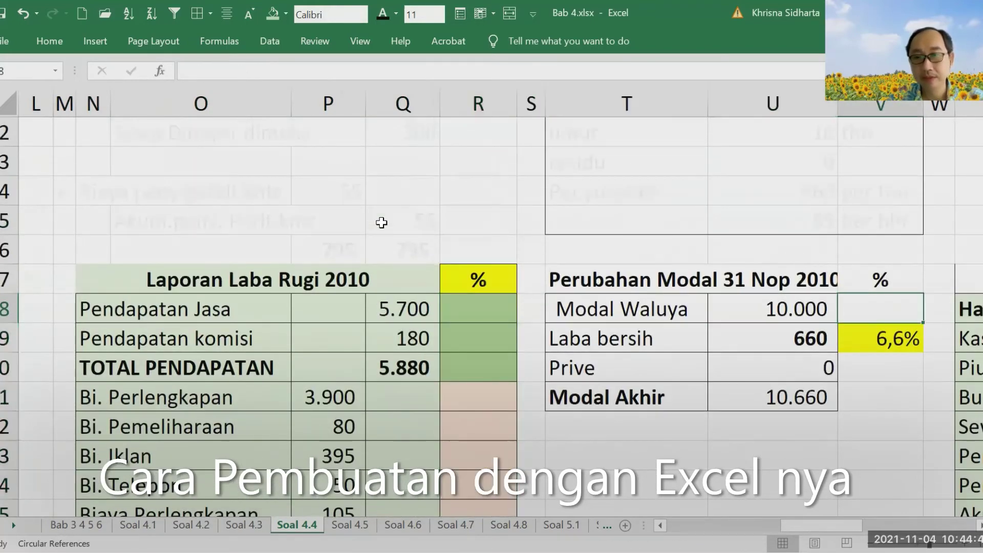
{"action": "key", "text": "Down"}
{"action": "key", "text": "Delete"}
- Clear the Harta percentages in Z19:Z26 of the Neraca table
{"action": "key", "text": "Right"}
{"action": "key", "text": "Right"}
{"action": "key", "text": "Right"}
{"action": "key", "text": "Right"}
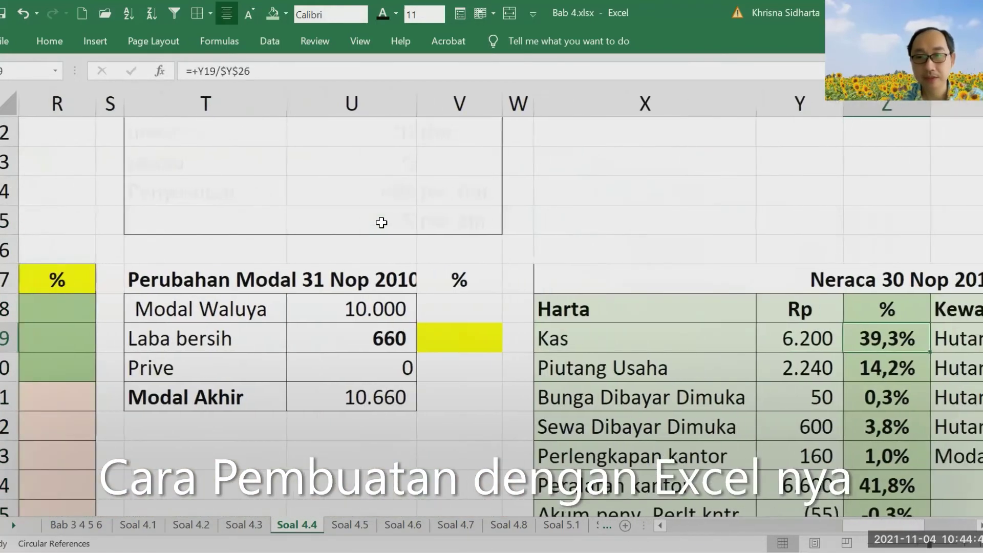
{"action": "key", "text": "Right"}
{"action": "key", "text": "Left"}
{"action": "key", "text": "Left"}
{"action": "key", "text": "Right"}
{"action": "key", "text": "shift+Down"}
{"action": "key", "text": "shift+Down"}
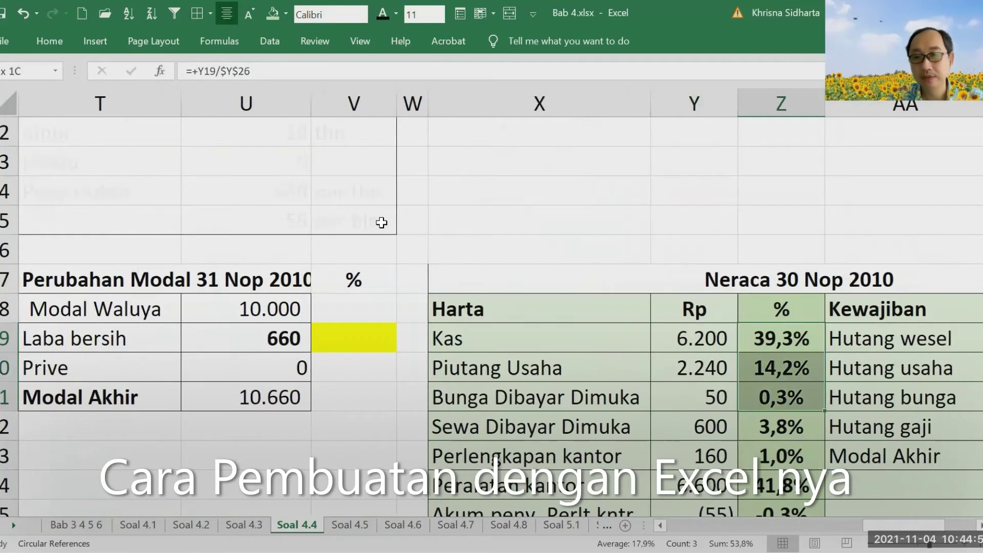
{"action": "key", "text": "shift+Down"}
{"action": "key", "text": "shift+Down"}
{"action": "key", "text": "shift+Down"}
{"action": "key", "text": "shift+Down"}
{"action": "key", "text": "shift+Down"}
{"action": "key", "text": "shift+Down"}
{"action": "key", "text": "shift+Down"}
{"action": "key", "text": "shift+Down"}
{"action": "key", "text": "shift+Down"}
{"action": "key", "text": "shift+Up"}
{"action": "key", "text": "shift+Up"}
{"action": "key", "text": "shift+Up"}
{"action": "key", "text": "shift+Up"}
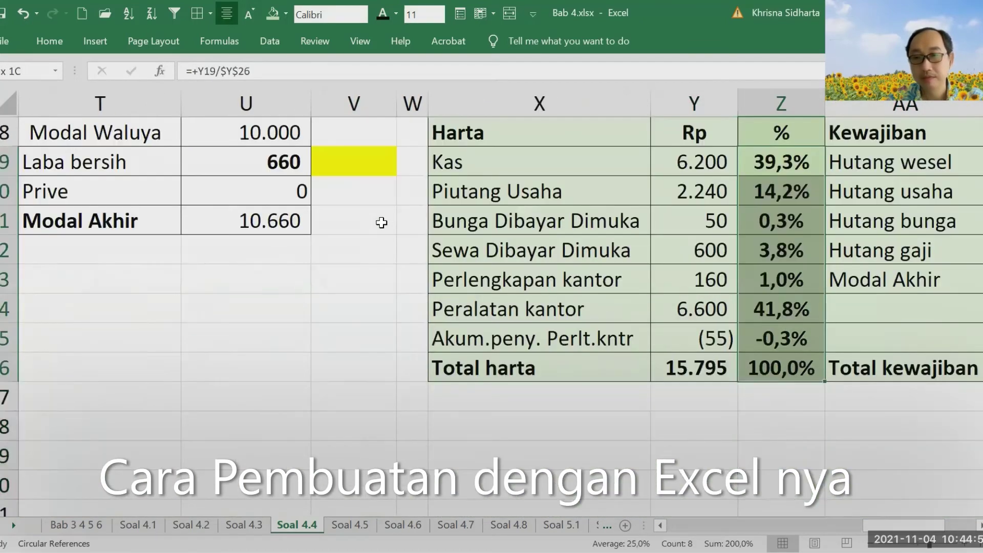
{"action": "key", "text": "Delete"}
- Clear the Kewajiban percentages in AC19:AC26 of the Neraca table
{"action": "key", "text": "Right"}
{"action": "key", "text": "Right"}
{"action": "key", "text": "Right"}
{"action": "key", "text": "Left"}
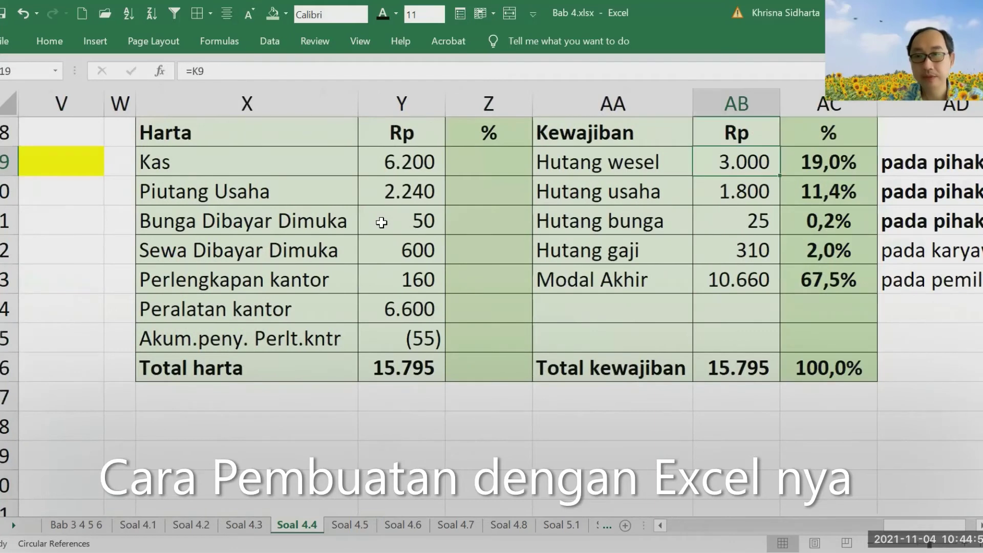
{"action": "key", "text": "Right"}
{"action": "key", "text": "shift+Down"}
{"action": "key", "text": "shift+Down"}
{"action": "key", "text": "shift+Down"}
{"action": "key", "text": "shift+Down"}
{"action": "key", "text": "shift+Down"}
{"action": "key", "text": "shift+Down"}
{"action": "key", "text": "shift+Down"}
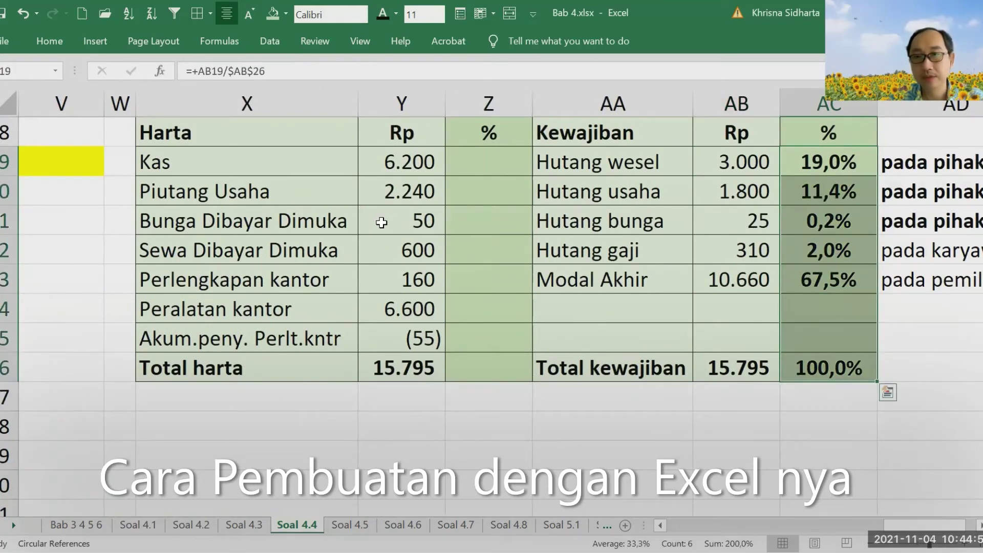
{"action": "key", "text": "Delete"}
- Return to the Laporan Laba Rugi table and calculate the Pendapatan Jasa percentage in R18 with the formula +Q18/Q20
{"action": "key", "text": "Up"}
{"action": "key", "text": "Up"}
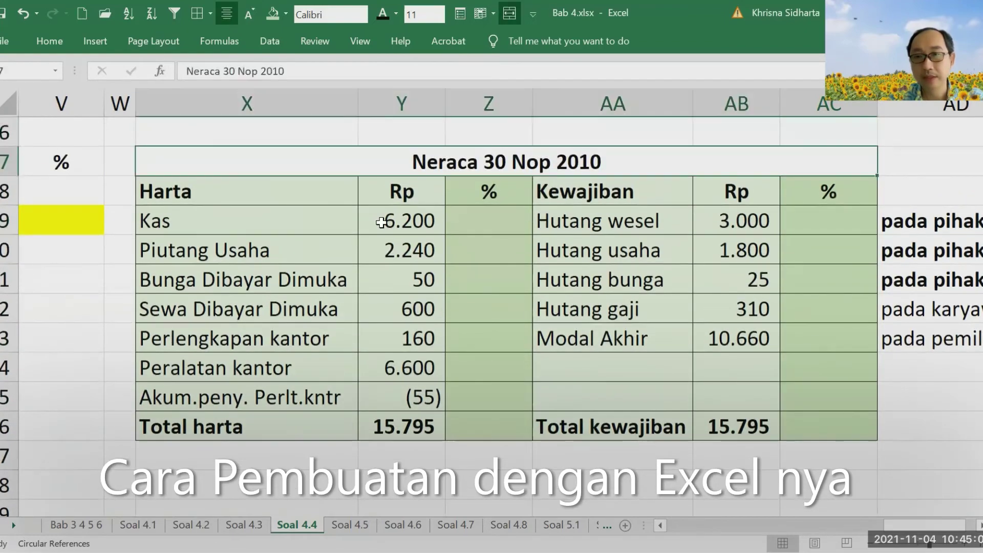
{"action": "key", "text": "Down"}
{"action": "key", "text": "Down"}
{"action": "key", "text": "Left"}
{"action": "key", "text": "Left"}
{"action": "key", "text": "Left"}
{"action": "key", "text": "Left"}
{"action": "key", "text": "Left"}
{"action": "key", "text": "Left"}
{"action": "key", "text": "Left"}
{"action": "key", "text": "Left"}
{"action": "key", "text": "Left"}
{"action": "key", "text": "Left"}
{"action": "key", "text": "Left"}
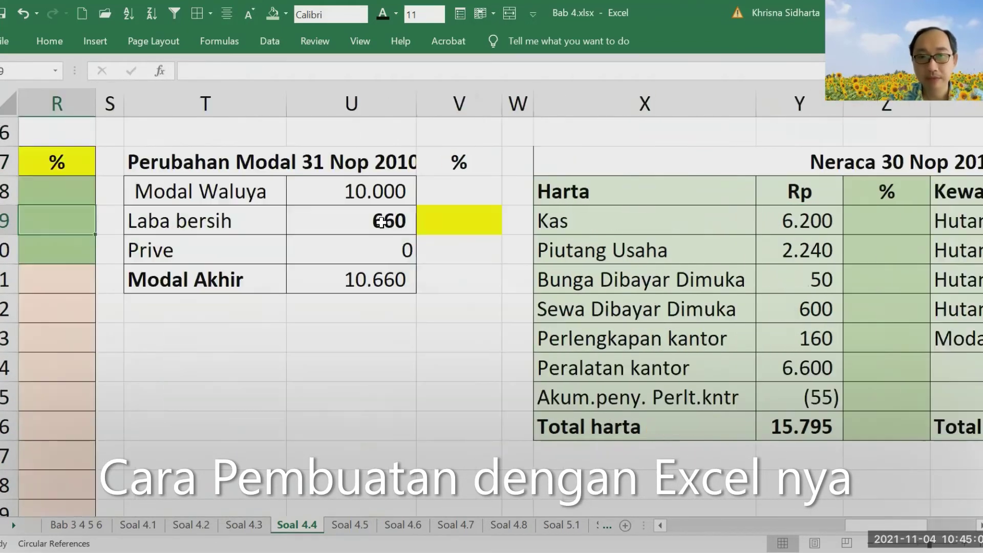
{"action": "key", "text": "Left"}
{"action": "key", "text": "Left"}
{"action": "key", "text": "Left"}
{"action": "key", "text": "Left"}
{"action": "key", "text": "Left"}
{"action": "key", "text": "Left"}
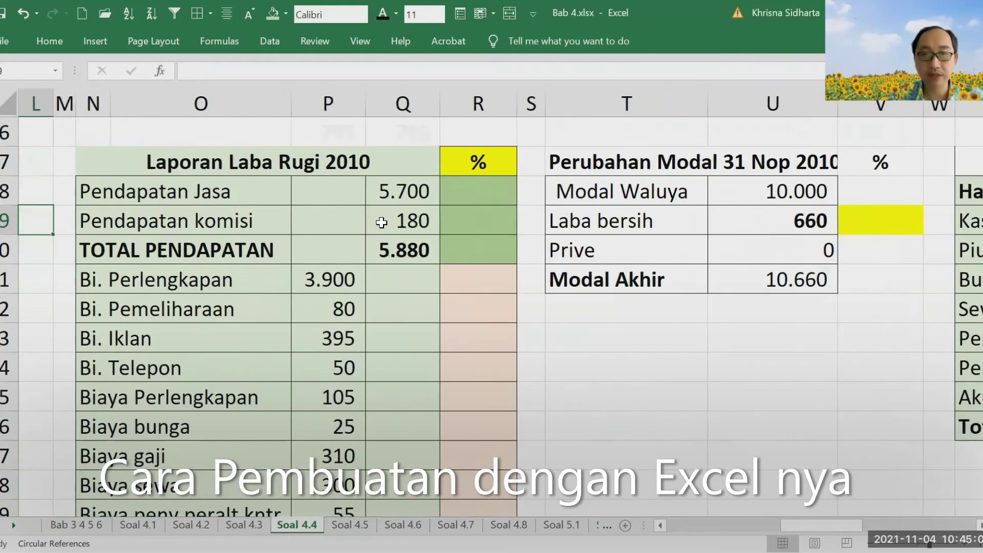
{"action": "key", "text": "Right"}
{"action": "key", "text": "Right"}
{"action": "key", "text": "Right"}
{"action": "key", "text": "Right"}
{"action": "key", "text": "Right"}
{"action": "key", "text": "Right"}
{"action": "key", "text": "Up"}
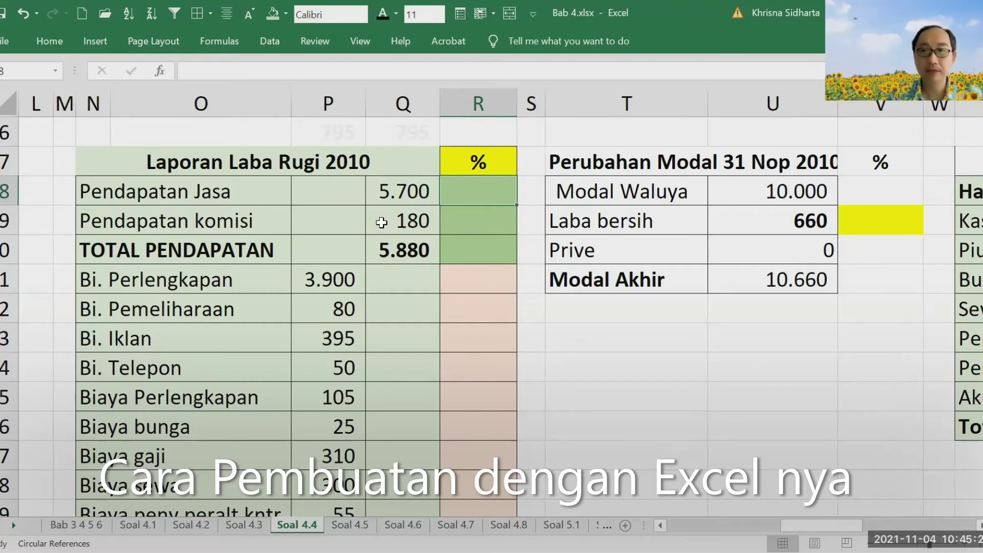
{"action": "key", "text": "Down"}
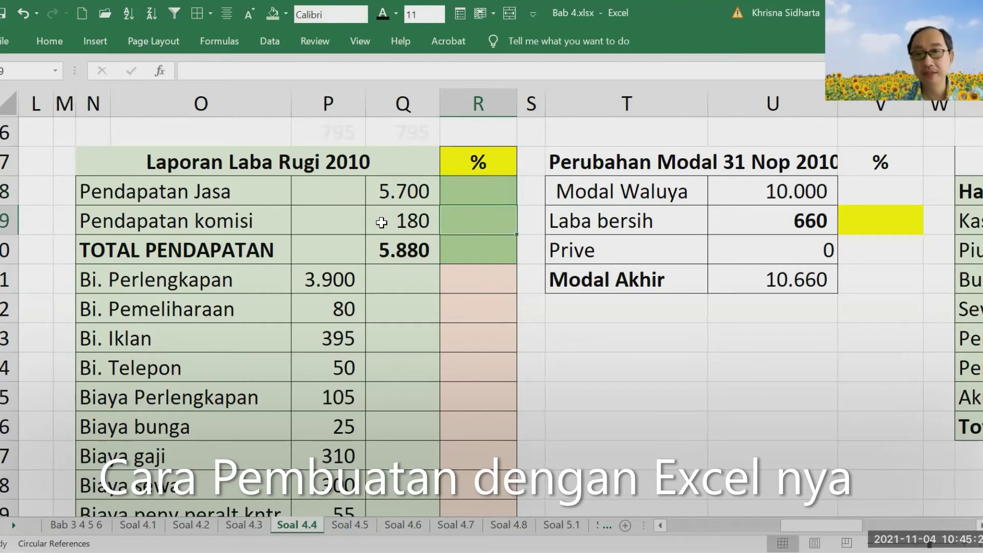
{"action": "key", "text": "Up"}
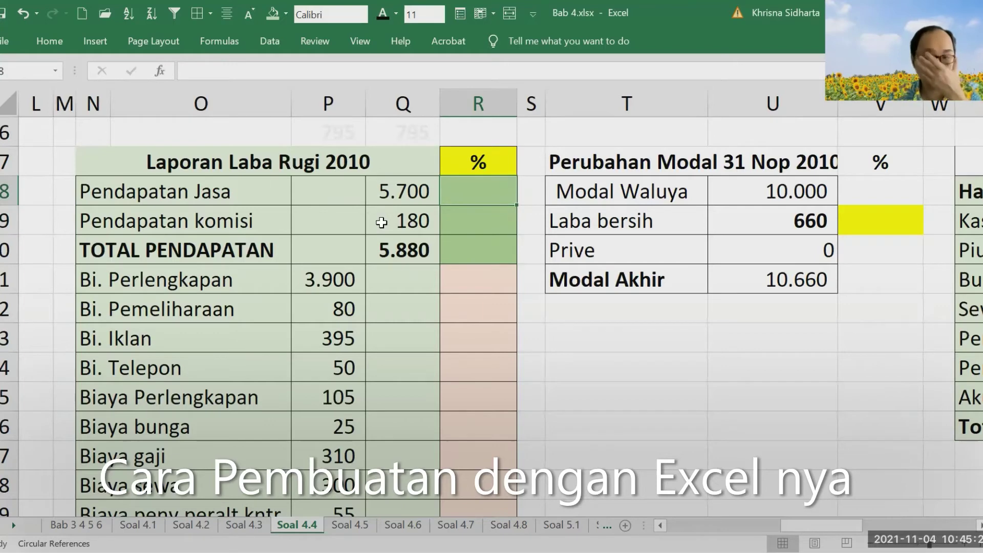
{"action": "type", "text": "+"}
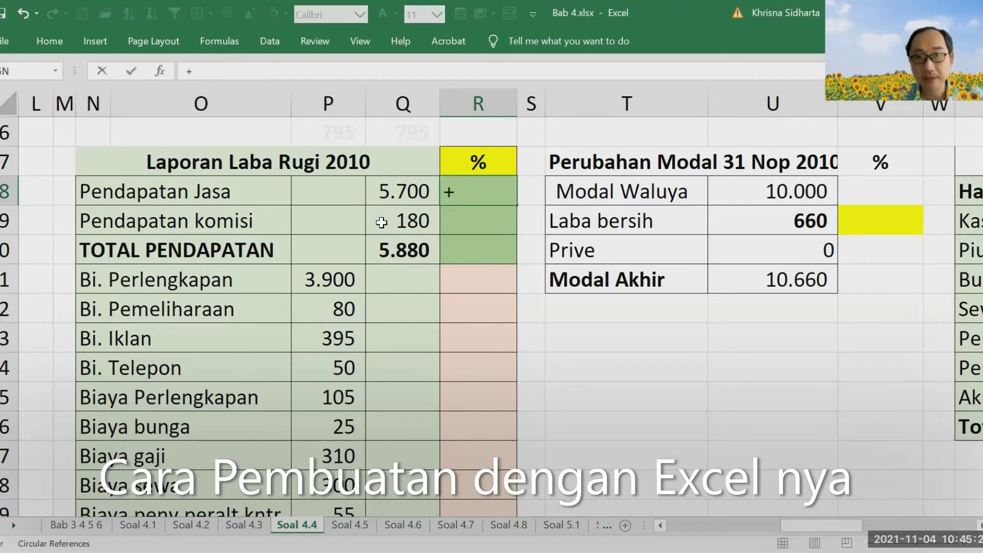
{"action": "key", "text": "Left"}
{"action": "type", "text": "/"}
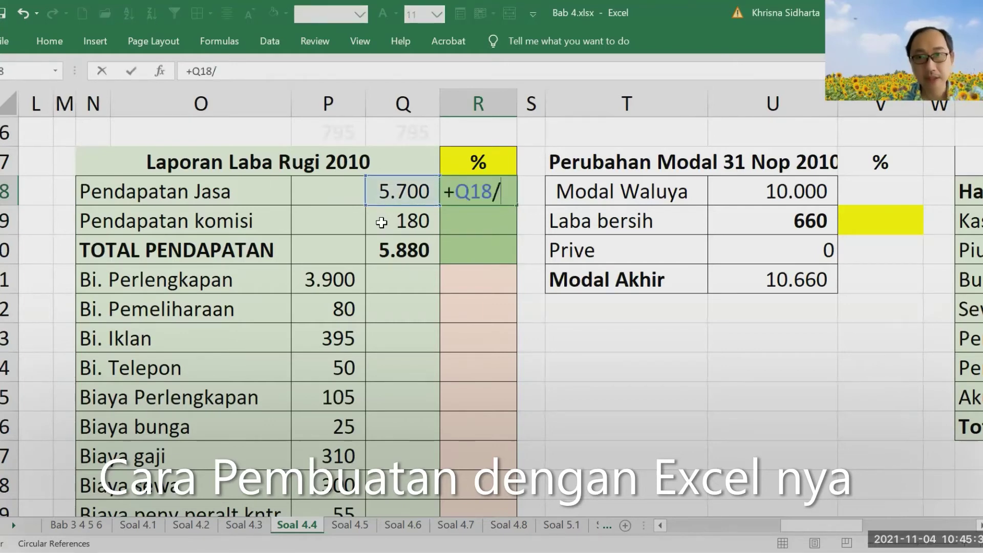
{"action": "key", "text": "Left"}
{"action": "key", "text": "Down"}
{"action": "key", "text": "Down"}
{"action": "key", "text": "Return"}
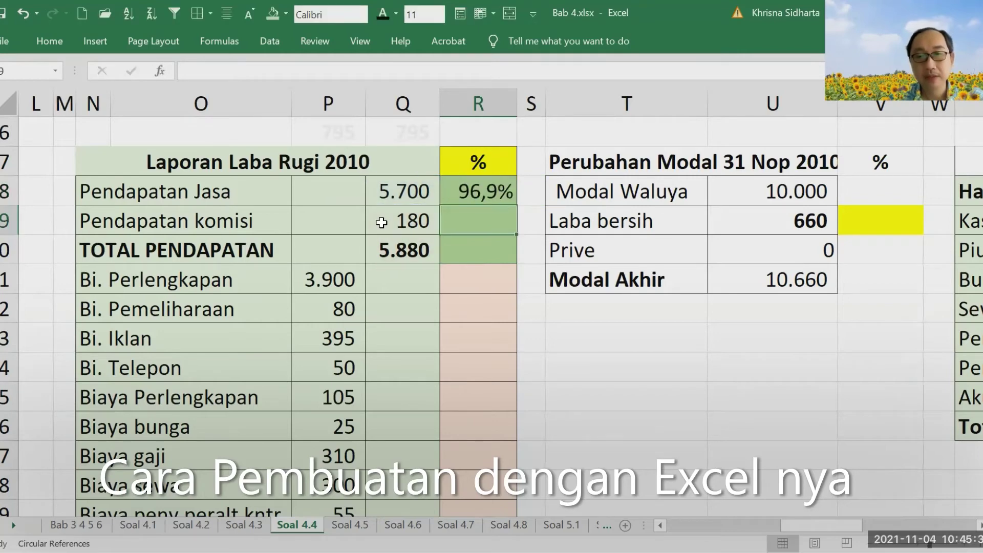
- Make the total revenue reference in R18's formula absolute, as =+Q18/$Q$20
{"action": "key", "text": "Up"}
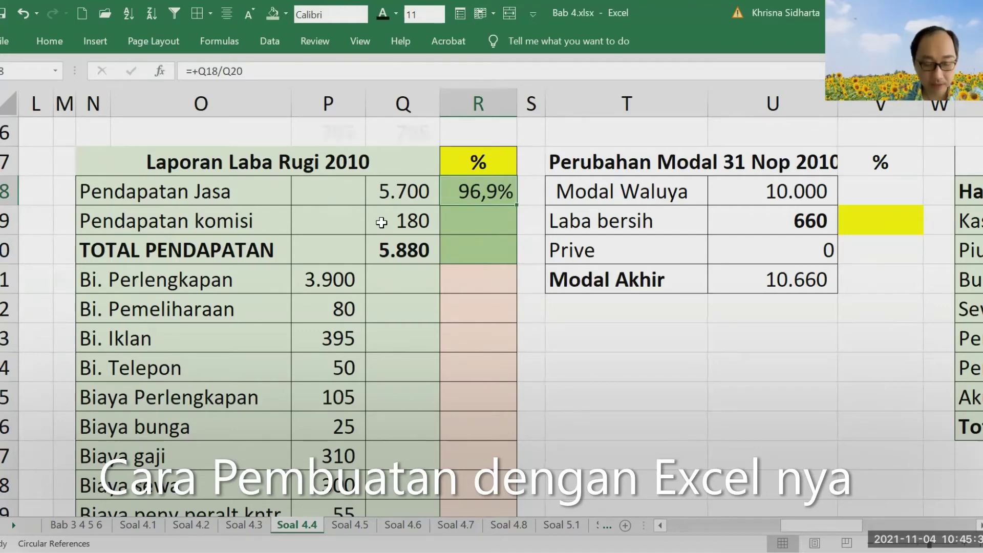
{"action": "key", "text": "F2"}
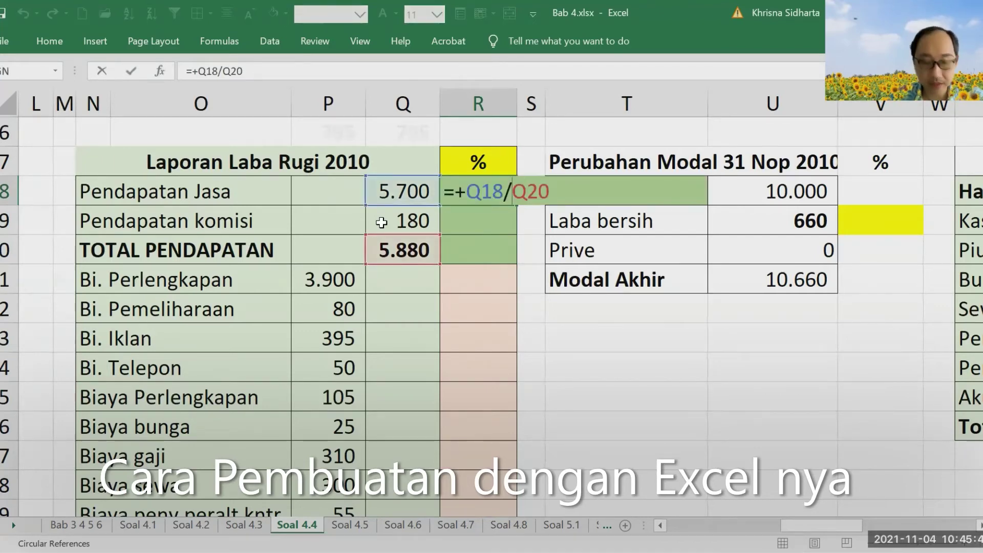
{"action": "key", "text": "F4"}
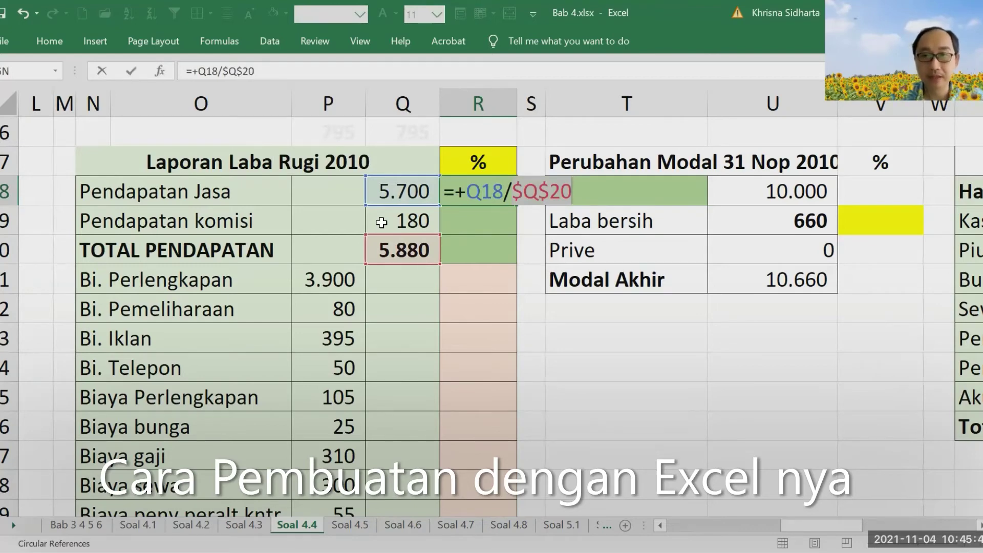
{"action": "key", "text": "Return"}
- Copy the percentage formula from R18 to the Pendapatan komisi row in R19
{"action": "key", "text": "Up"}
{"action": "key", "text": "ctrl+c"}
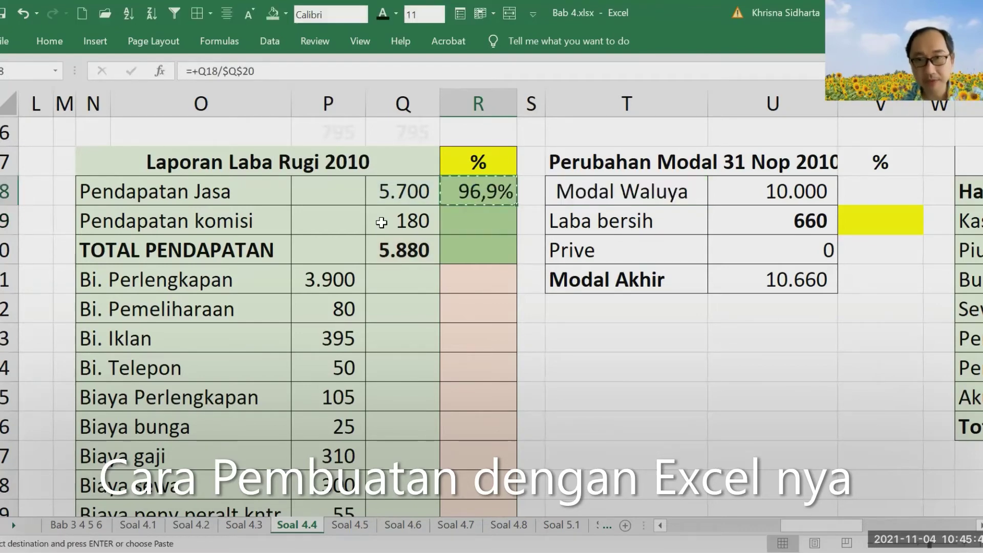
{"action": "key", "text": "Down"}
{"action": "key", "text": "ctrl+v"}
{"action": "key", "text": "Escape"}
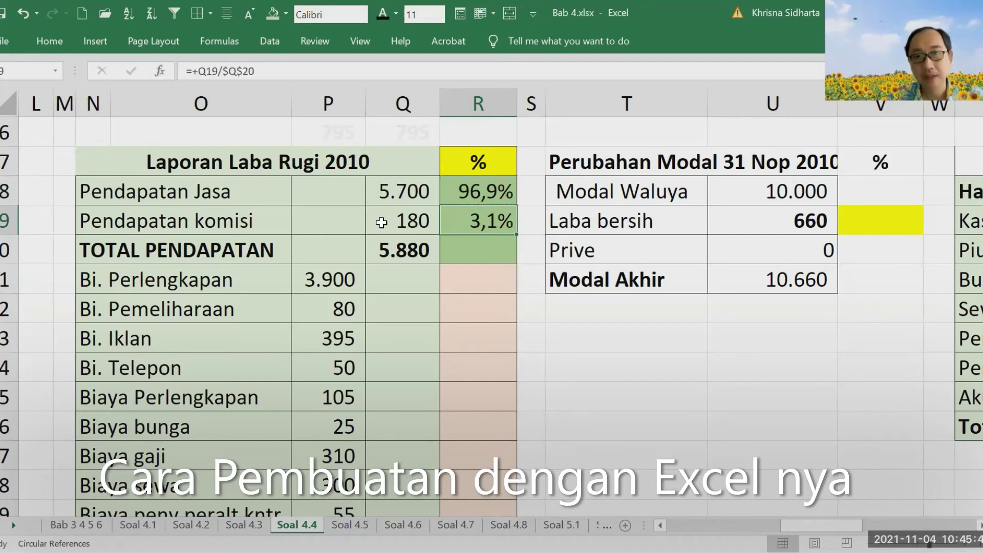
- Total the revenue percentages R18:R19 in the TOTAL PENDAPATAN row, R20, with a SUM formula
{"action": "key", "text": "Down"}
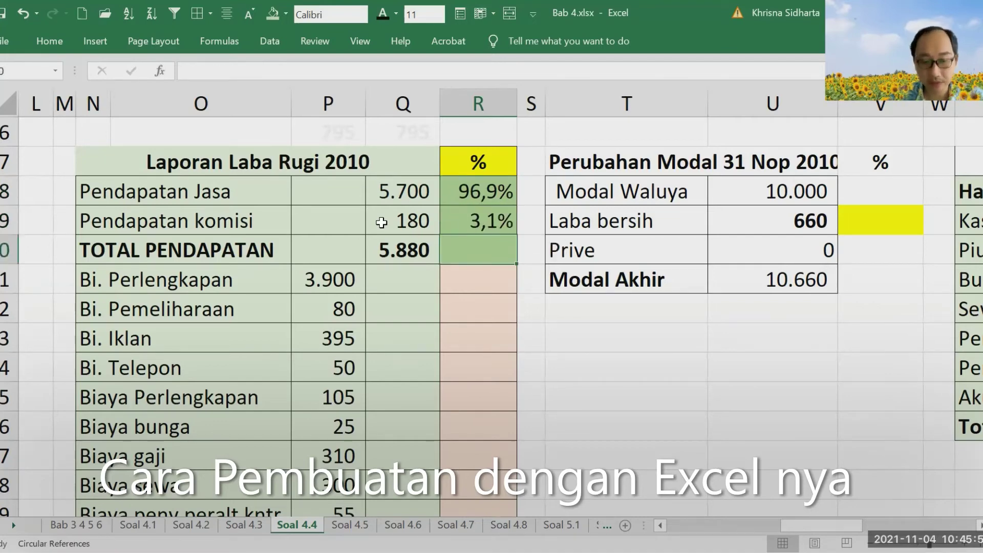
{"action": "type", "text": "="}
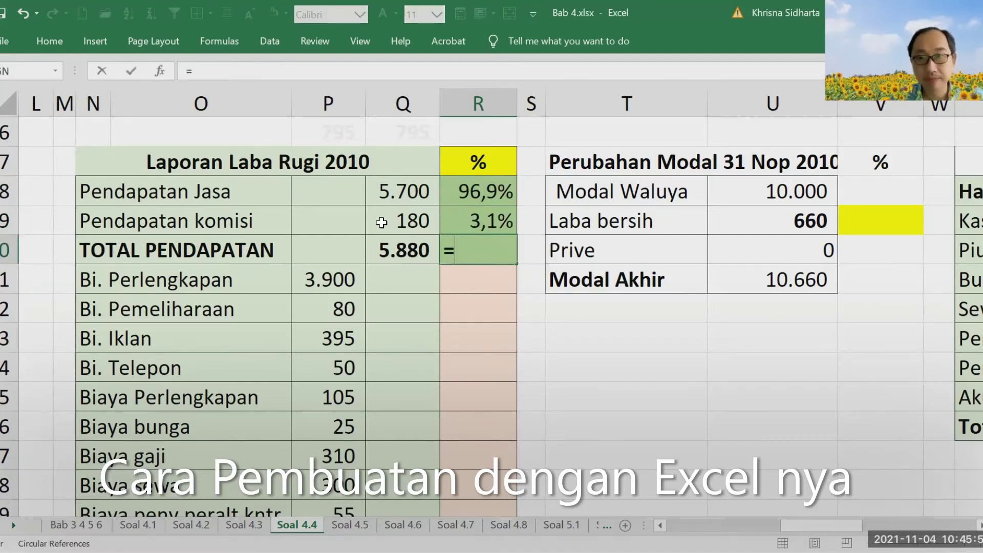
{"action": "type", "text": "sum("}
{"action": "key", "text": "Up"}
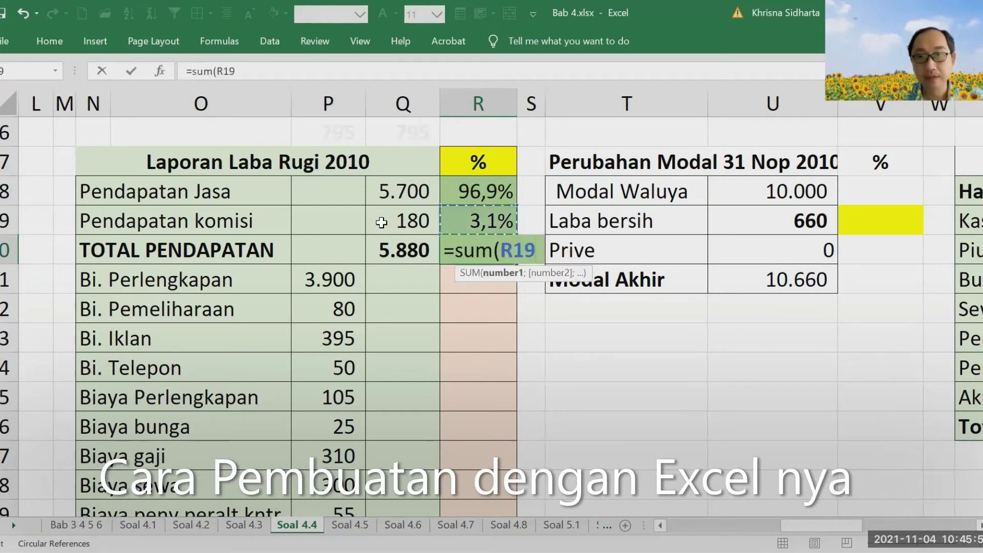
{"action": "key", "text": "shift+Up"}
{"action": "key", "text": "Return"}
{"action": "key", "text": "Return"}
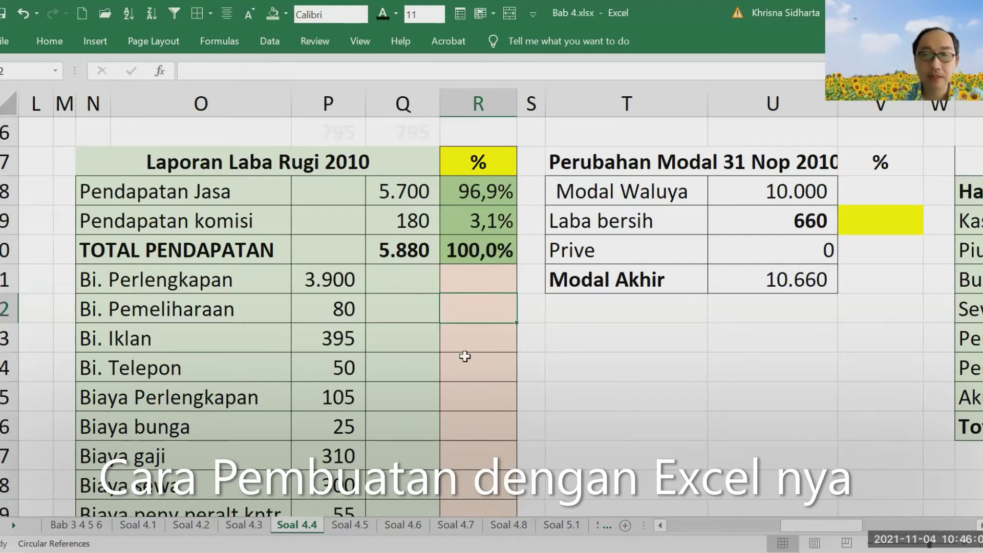
- Bring the Laporan Laba Rugi rows from Pendapatan Jasa down to Laba bersih into view at a smaller zoom
{"action": "key", "text": "Left"}
{"action": "key", "text": "Down"}
{"action": "key", "text": "Down"}
{"action": "key", "text": "Down"}
{"action": "key", "text": "Down"}
{"action": "key", "text": "Down"}
{"action": "key", "text": "Down"}
{"action": "key", "text": "Down"}
{"action": "key", "text": "Down"}
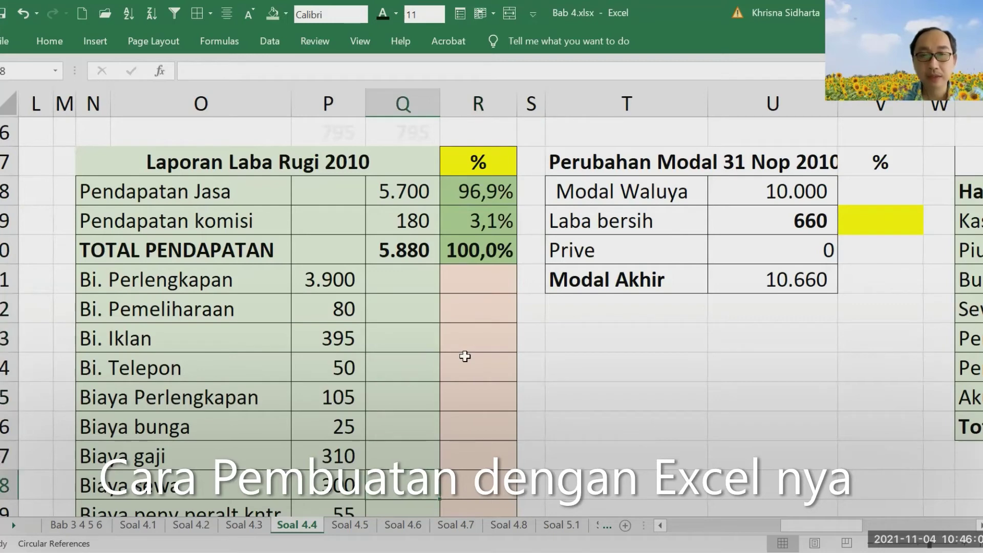
{"action": "key", "text": "Down"}
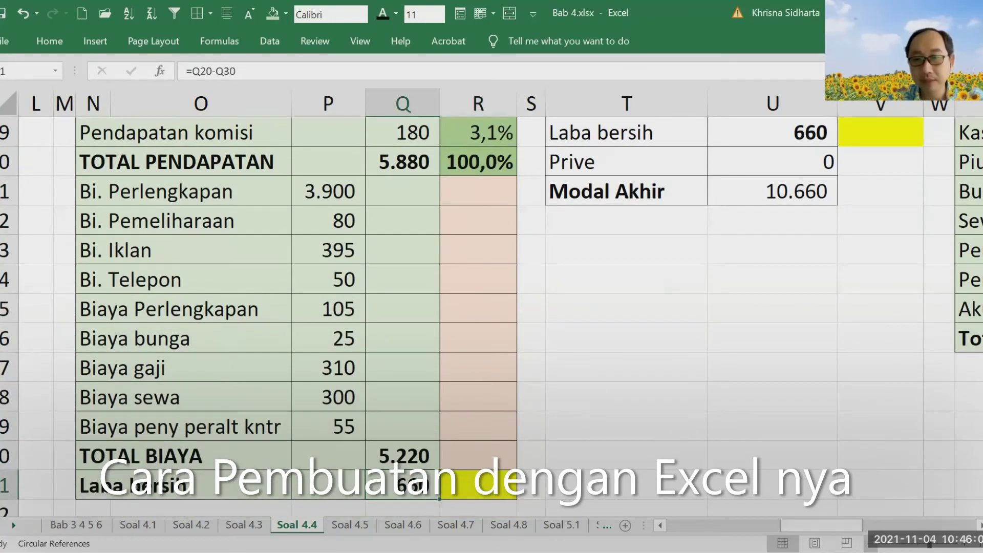
{"action": "left_click", "coordinate": [870, 543]}
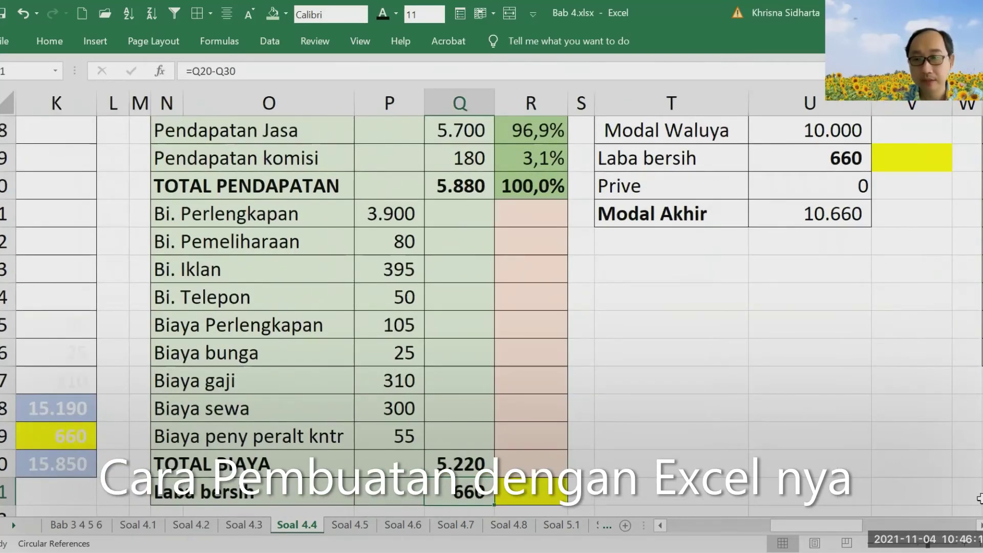
{"action": "left_click", "coordinate": [979, 525]}
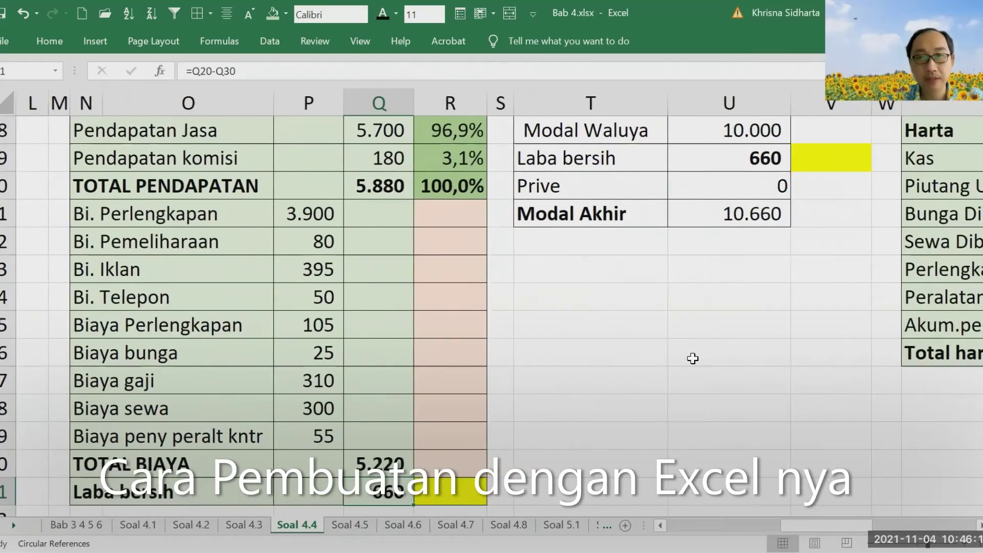
{"action": "scroll", "coordinate": [708, 380], "scroll_direction": "up", "scroll_amount": 2}
{"action": "scroll", "coordinate": [578, 409], "scroll_direction": "down", "scroll_amount": 1}
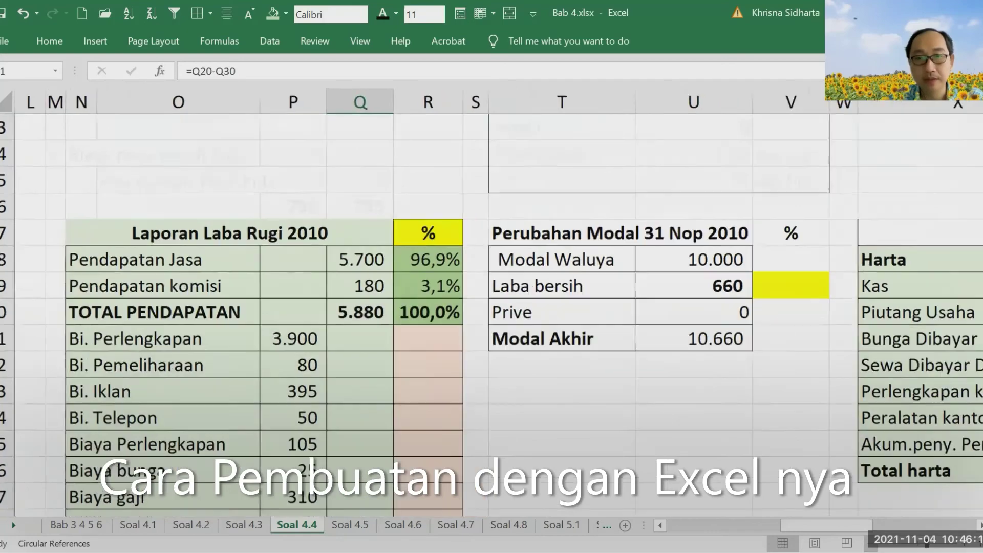
{"action": "scroll", "coordinate": [578, 410], "scroll_direction": "down", "scroll_amount": 2}
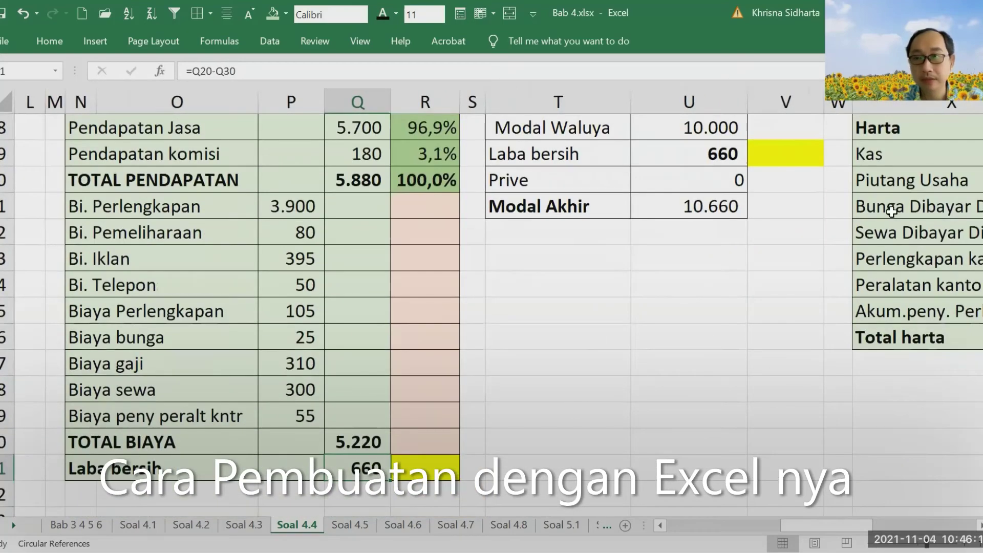
- Enter a formula in R21 dividing the Bi. Perlengkapan amount by TOTAL BIAYA, as +P21/Q30
{"action": "scroll", "coordinate": [980, 106], "scroll_direction": "up", "scroll_amount": 1}
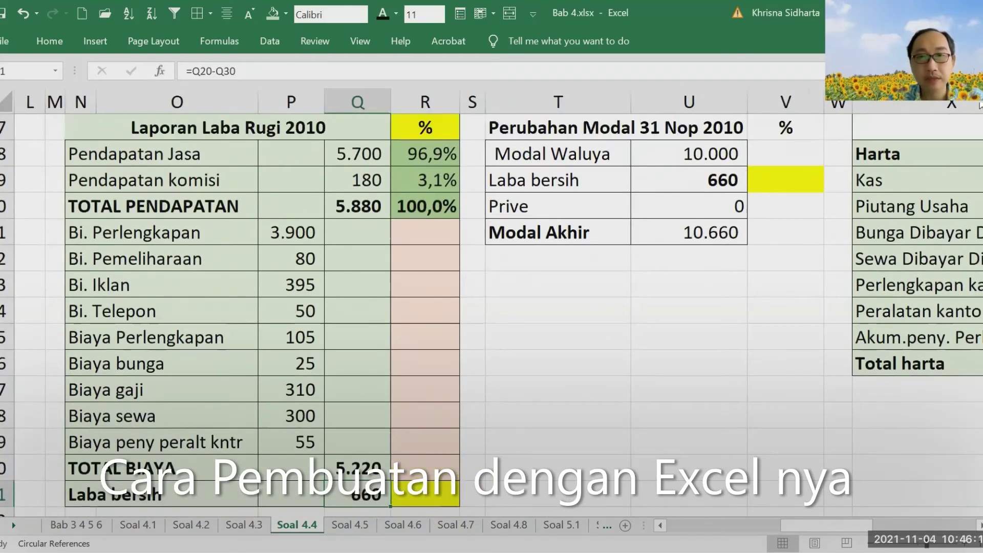
{"action": "left_click", "coordinate": [441, 235]}
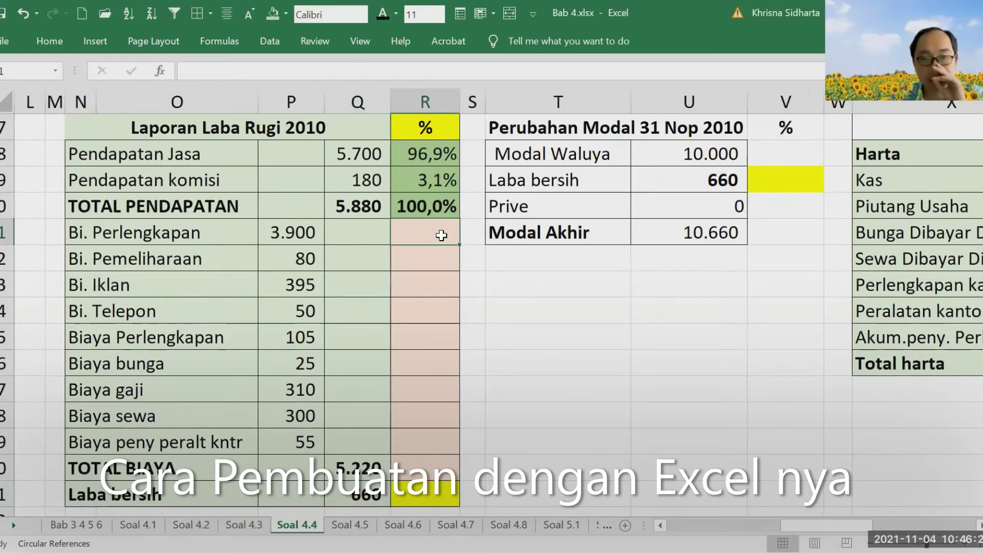
{"action": "type", "text": "+"}
{"action": "key", "text": "Left"}
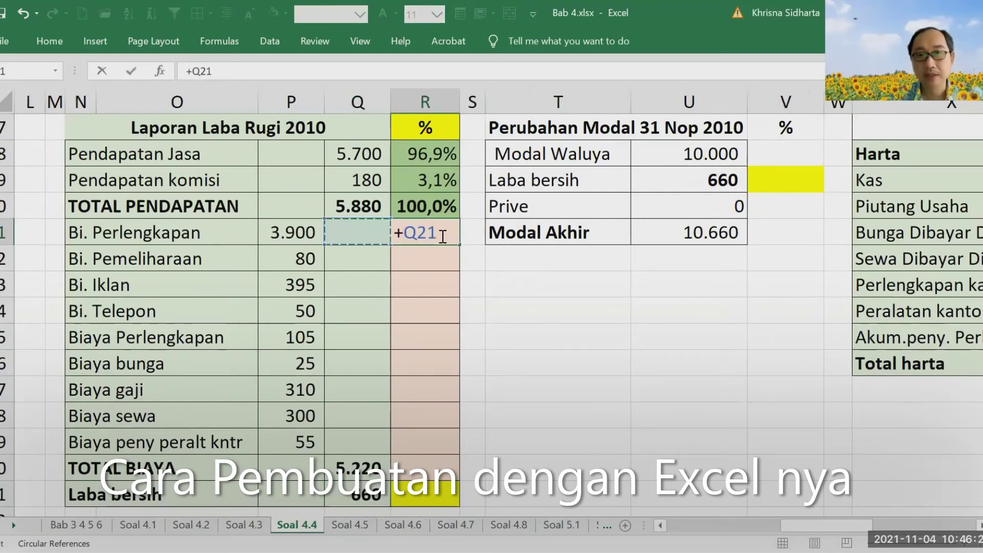
{"action": "key", "text": "Left"}
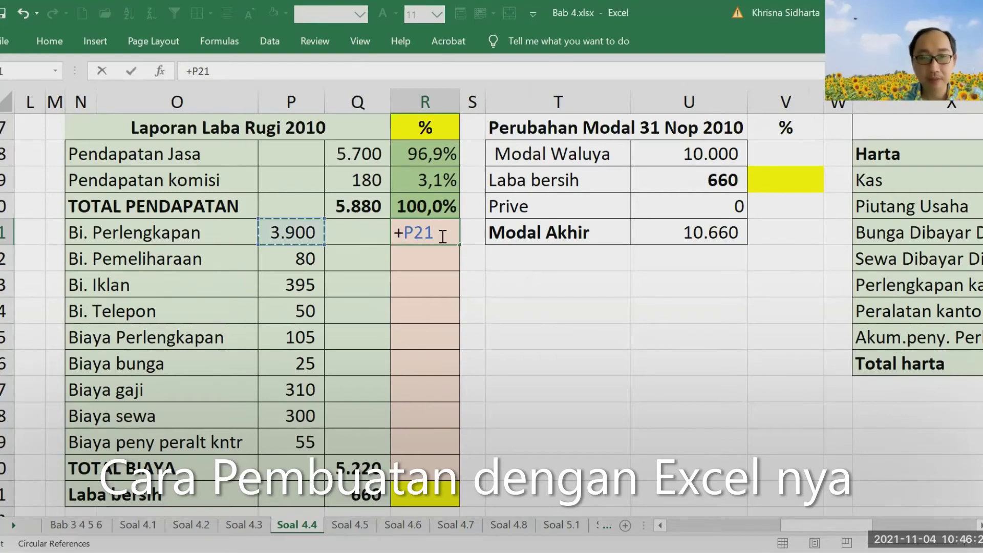
{"action": "type", "text": "/"}
{"action": "key", "text": "Left"}
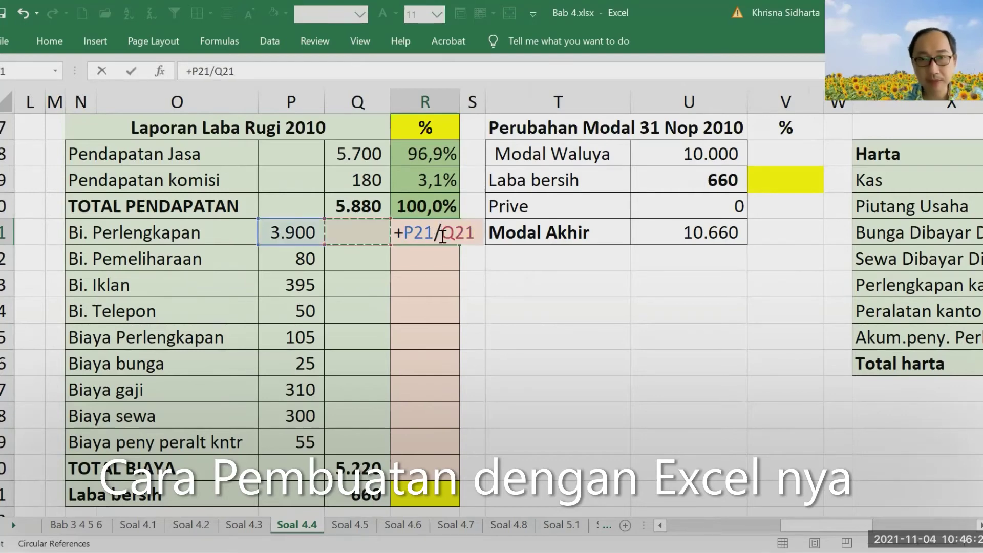
{"action": "key", "text": "Down"}
{"action": "key", "text": "Down"}
{"action": "key", "text": "Down"}
{"action": "key", "text": "Down"}
{"action": "key", "text": "Down"}
{"action": "key", "text": "Down"}
{"action": "key", "text": "Down"}
{"action": "key", "text": "Down"}
{"action": "key", "text": "Down"}
{"action": "key", "text": "Down"}
{"action": "key", "text": "Up"}
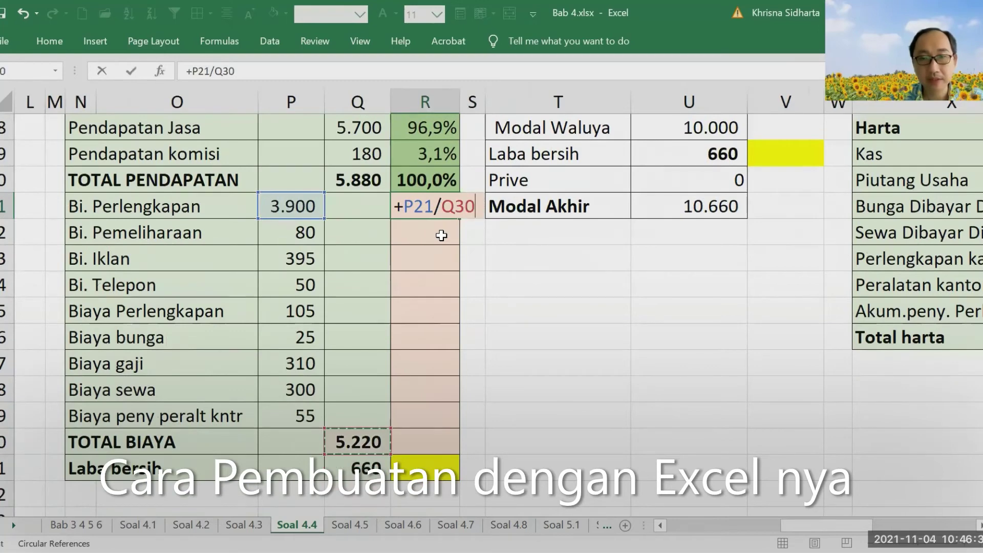
{"action": "key", "text": "Return"}
- Make the total cost reference in R21's formula absolute, as =+P21/$Q$30
{"action": "key", "text": "Up"}
{"action": "key", "text": "Up"}
{"action": "key", "text": "Up"}
{"action": "key", "text": "Up"}
{"action": "key", "text": "Up"}
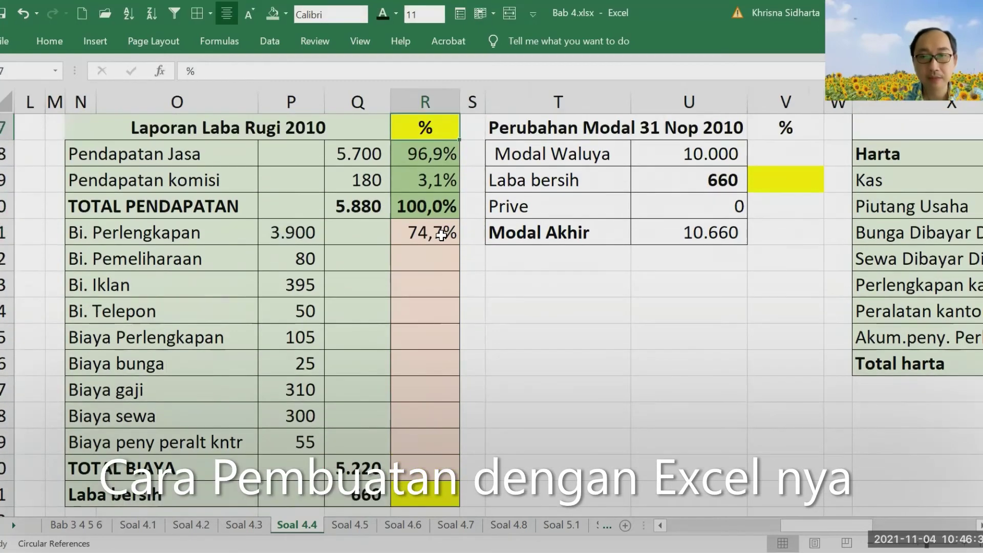
{"action": "key", "text": "Down"}
{"action": "key", "text": "Down"}
{"action": "key", "text": "Down"}
{"action": "key", "text": "Down"}
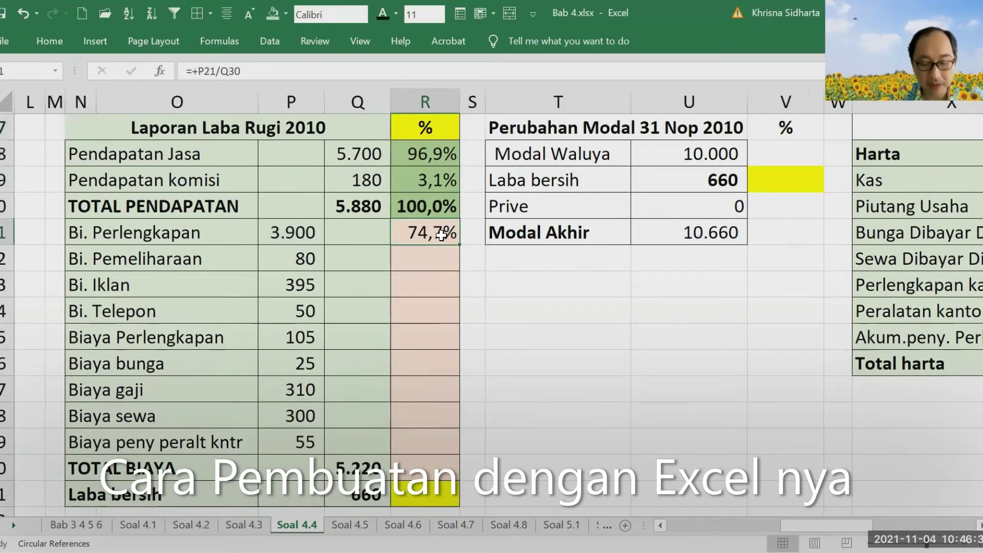
{"action": "double_click", "coordinate": [441, 234]}
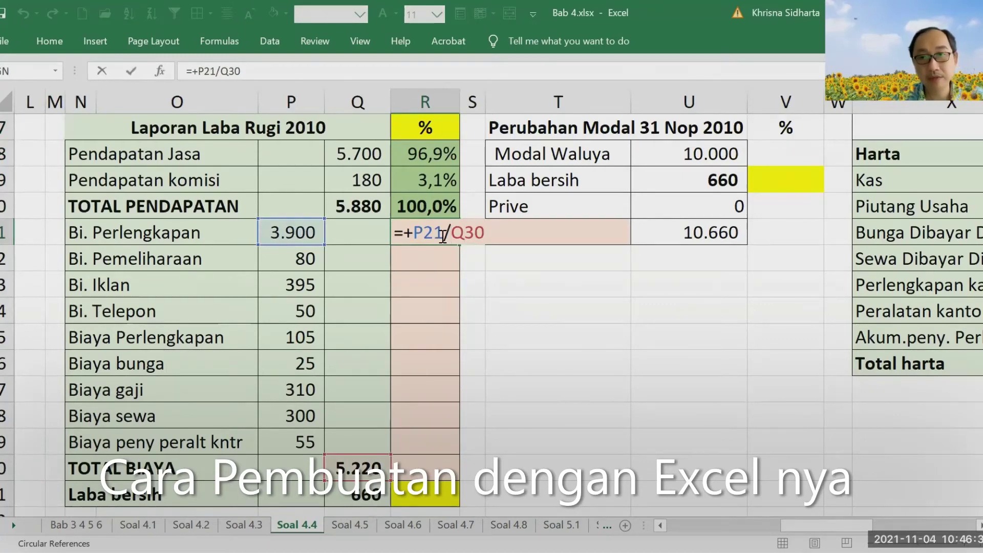
{"action": "key", "text": "F4"}
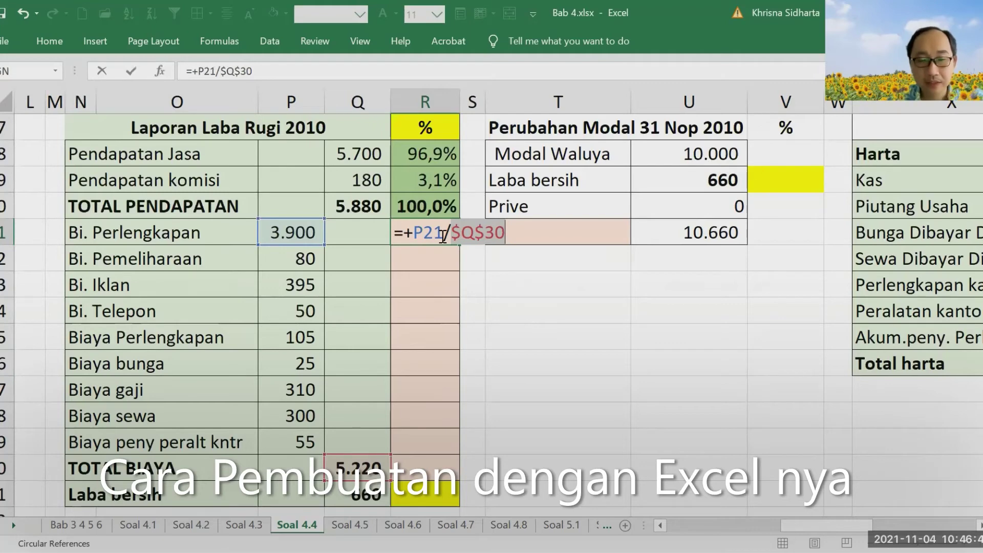
{"action": "key", "text": "ctrl+Return"}
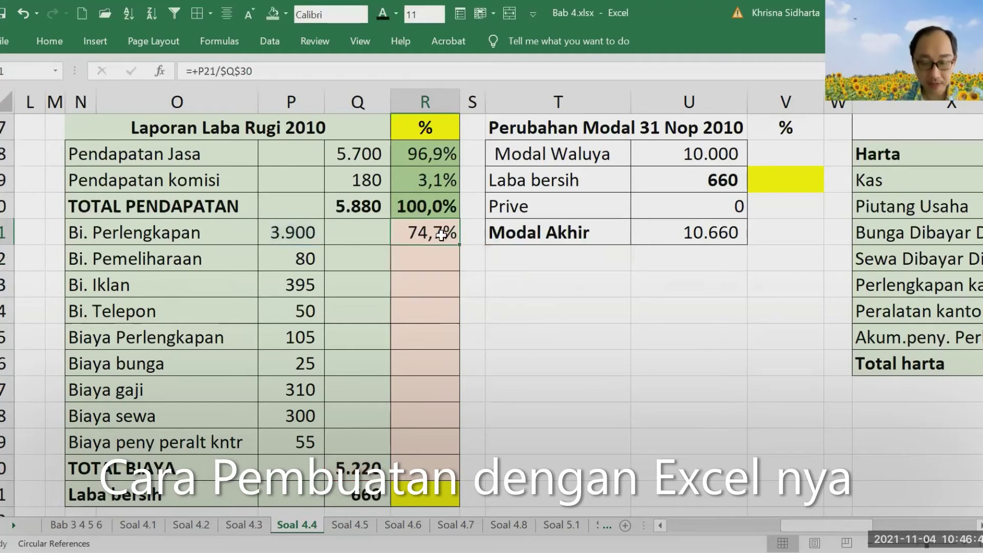
- Copy the percentage formula from R21 to the remaining cost rows, R22:R29, down to Biaya peny peralt kntr
{"action": "key", "text": "ctrl+c"}
{"action": "key", "text": "Down"}
{"action": "key", "text": "shift+Down"}
{"action": "key", "text": "shift+Down"}
{"action": "key", "text": "shift+Down"}
{"action": "key", "text": "shift+Down"}
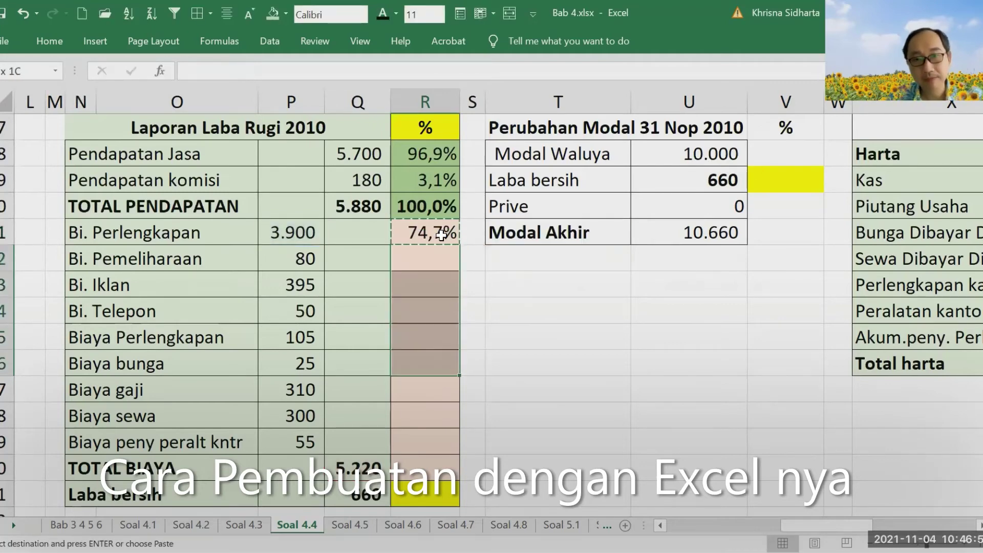
{"action": "key", "text": "shift+Down"}
{"action": "key", "text": "shift+Down"}
{"action": "key", "text": "shift+Down"}
{"action": "key", "text": "Return"}
- Calculate TOTAL BIAYA as a percentage of TOTAL PENDAPATAN in R30 with the formula =Q30/Q20
{"action": "key", "text": "Down"}
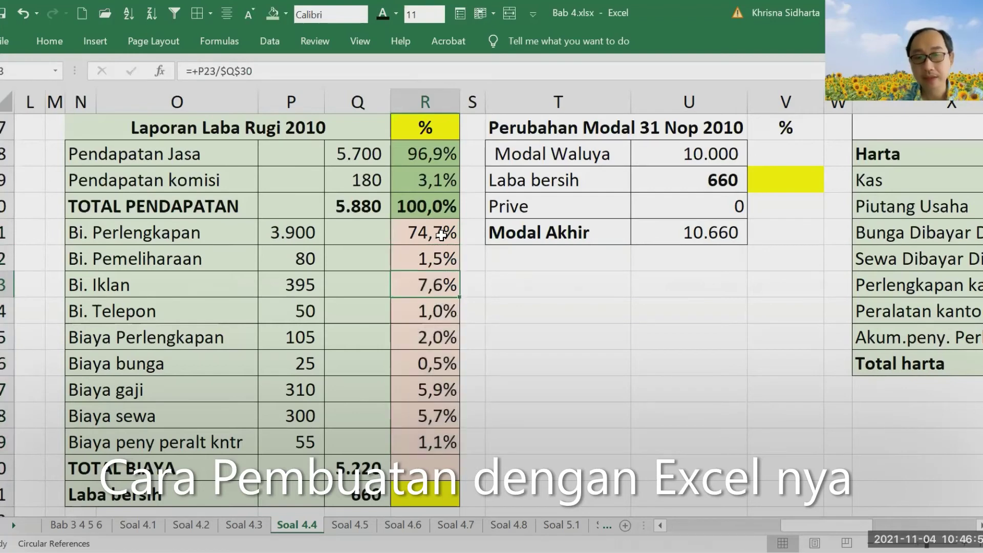
{"action": "key", "text": "Down"}
{"action": "key", "text": "Down"}
{"action": "key", "text": "Down"}
{"action": "key", "text": "Down"}
{"action": "key", "text": "Down"}
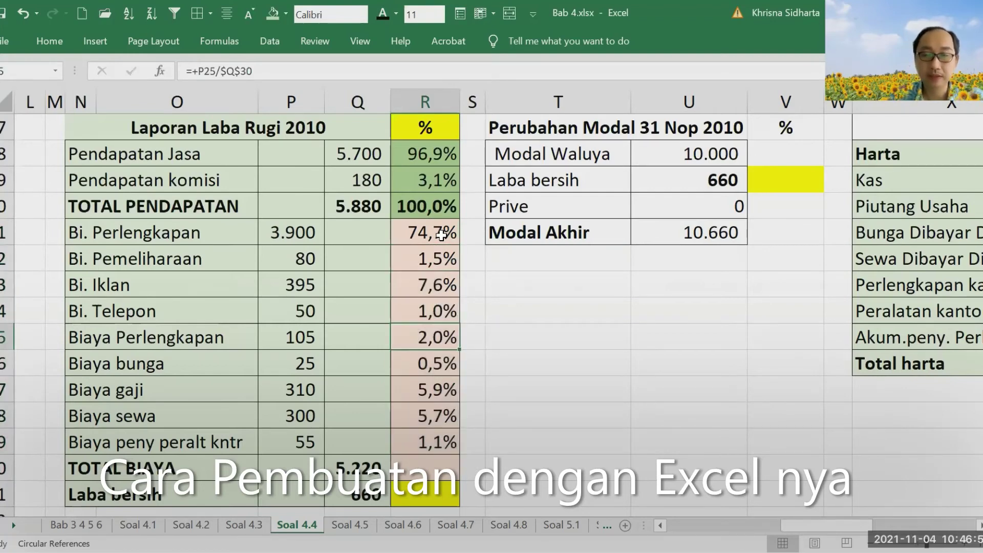
{"action": "key", "text": "Down"}
{"action": "key", "text": "Down"}
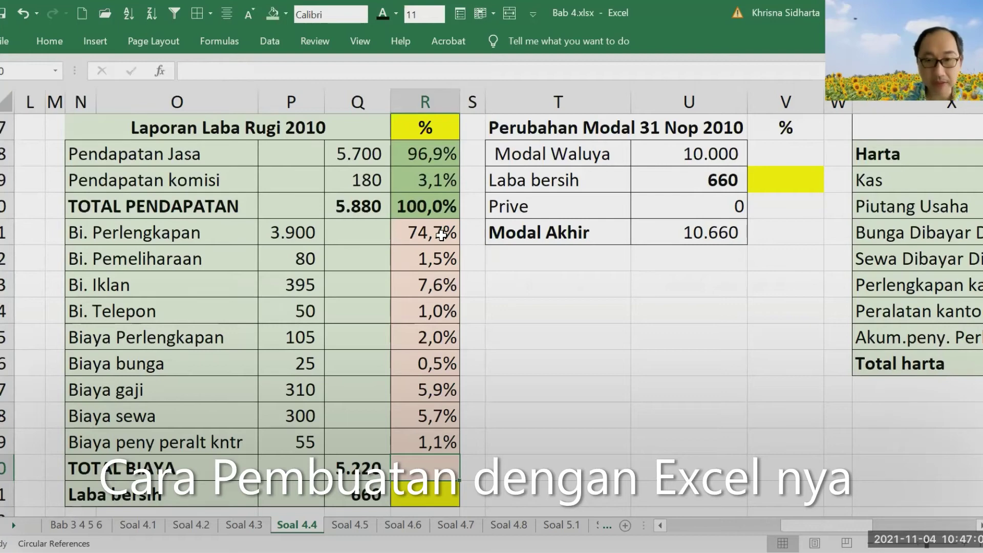
{"action": "type", "text": "="}
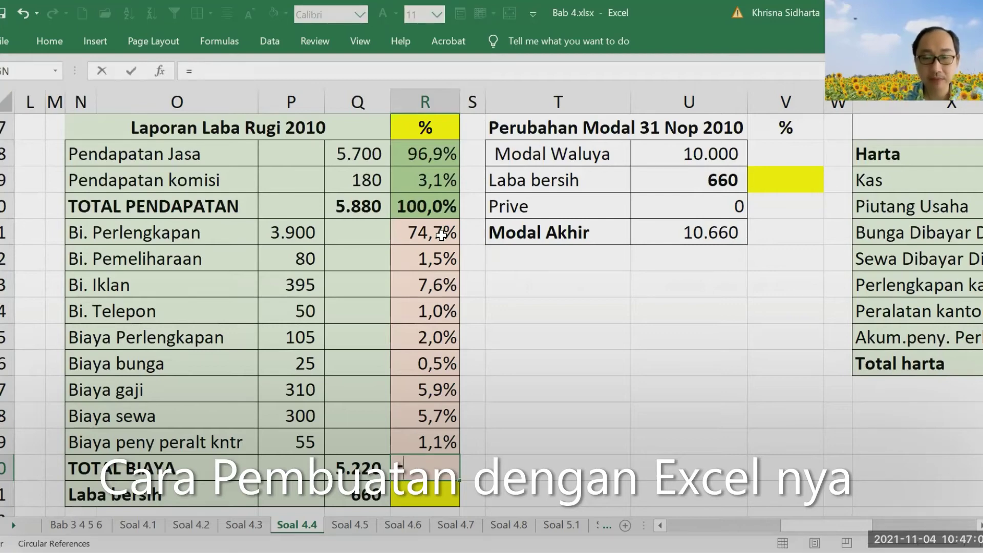
{"action": "key", "text": "Left"}
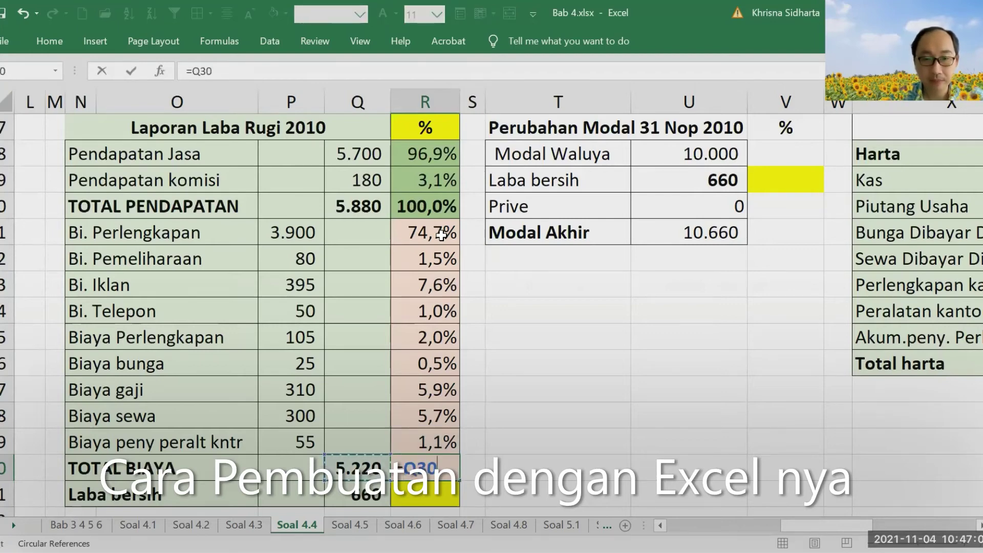
{"action": "type", "text": "/"}
{"action": "key", "text": "Up"}
{"action": "key", "text": "Up"}
{"action": "key", "text": "Up"}
{"action": "key", "text": "Up"}
{"action": "key", "text": "Up"}
{"action": "key", "text": "Up"}
{"action": "key", "text": "Up"}
{"action": "key", "text": "Up"}
{"action": "key", "text": "Up"}
{"action": "key", "text": "Up"}
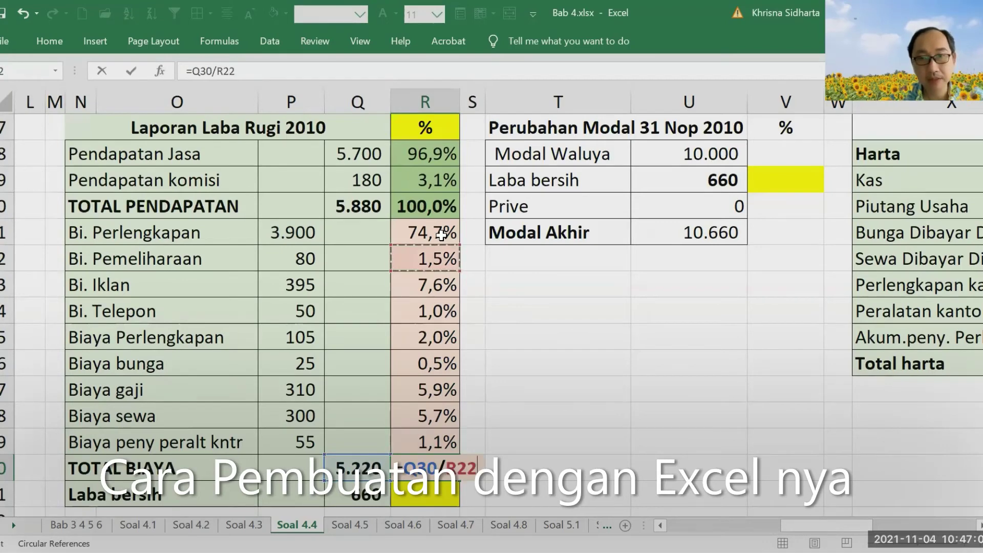
{"action": "key", "text": "Return"}
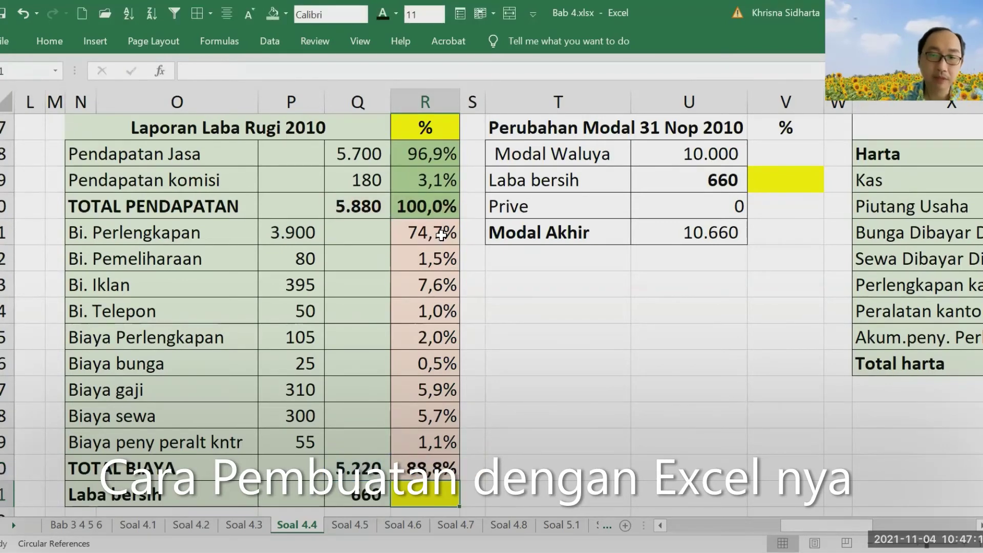
- Examine the percentage formulas behind TOTAL PENDAPATAN in R20 and TOTAL BIAYA in R30
{"action": "key", "text": "Up"}
{"action": "key", "text": "Down"}
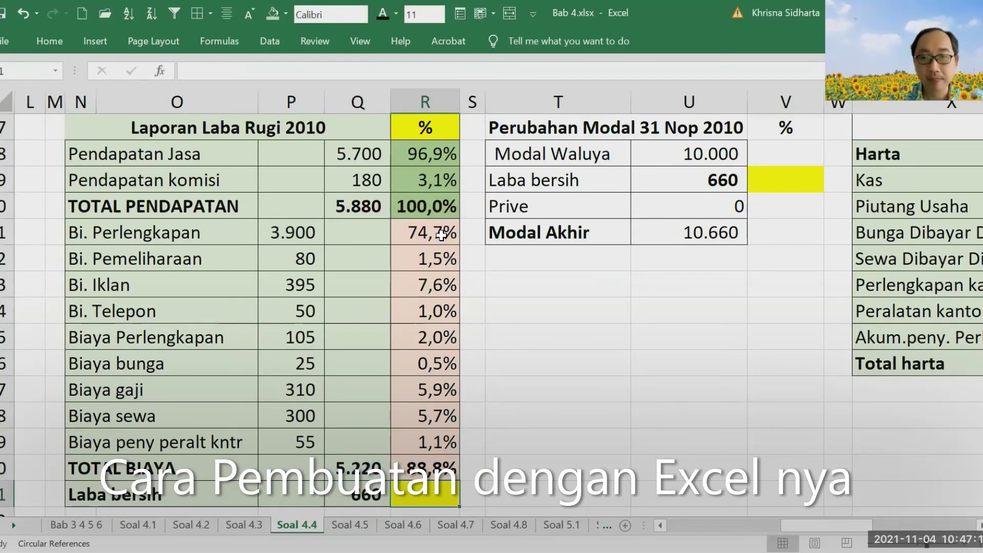
{"action": "key", "text": "Up"}
{"action": "key", "text": "Up"}
{"action": "key", "text": "Up"}
{"action": "key", "text": "Up"}
{"action": "key", "text": "Up"}
{"action": "key", "text": "Up"}
{"action": "key", "text": "Up"}
{"action": "key", "text": "Up"}
{"action": "key", "text": "Up"}
{"action": "key", "text": "Up"}
{"action": "key", "text": "Up"}
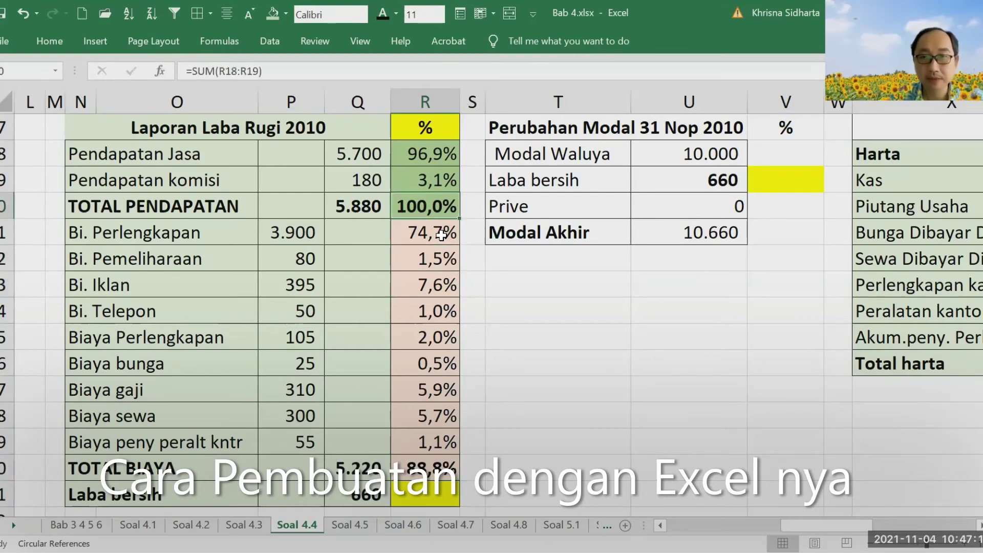
{"action": "key", "text": "F2"}
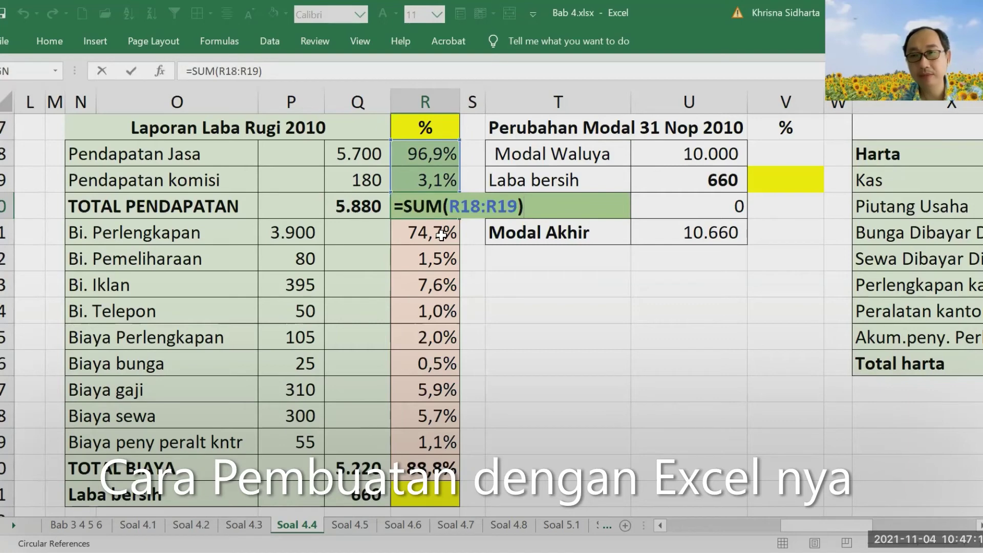
{"action": "key", "text": "Escape"}
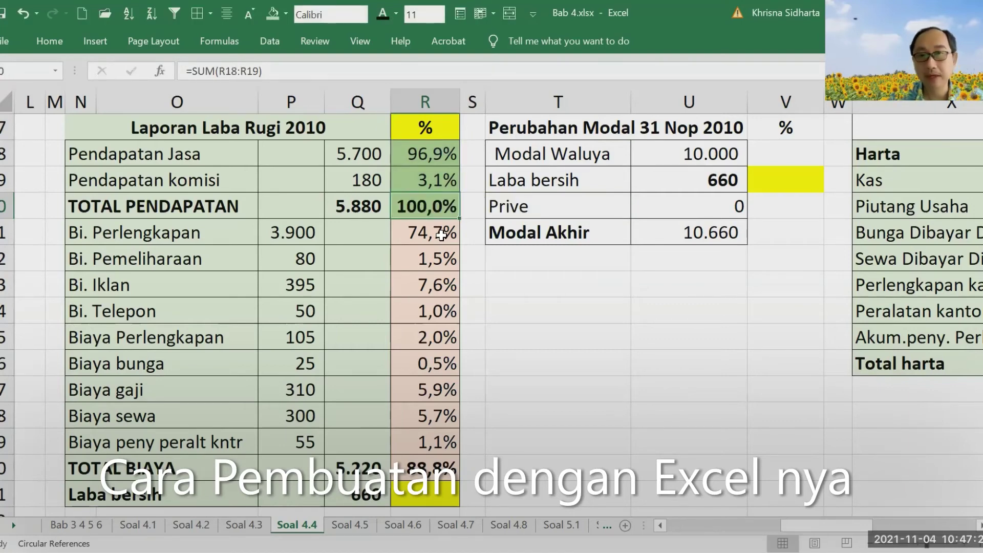
{"action": "key", "text": "Down"}
{"action": "key", "text": "Down"}
{"action": "key", "text": "Down"}
{"action": "key", "text": "Down"}
{"action": "key", "text": "Down"}
{"action": "key", "text": "Down"}
{"action": "key", "text": "Down"}
{"action": "key", "text": "Down"}
{"action": "key", "text": "Down"}
{"action": "key", "text": "Down"}
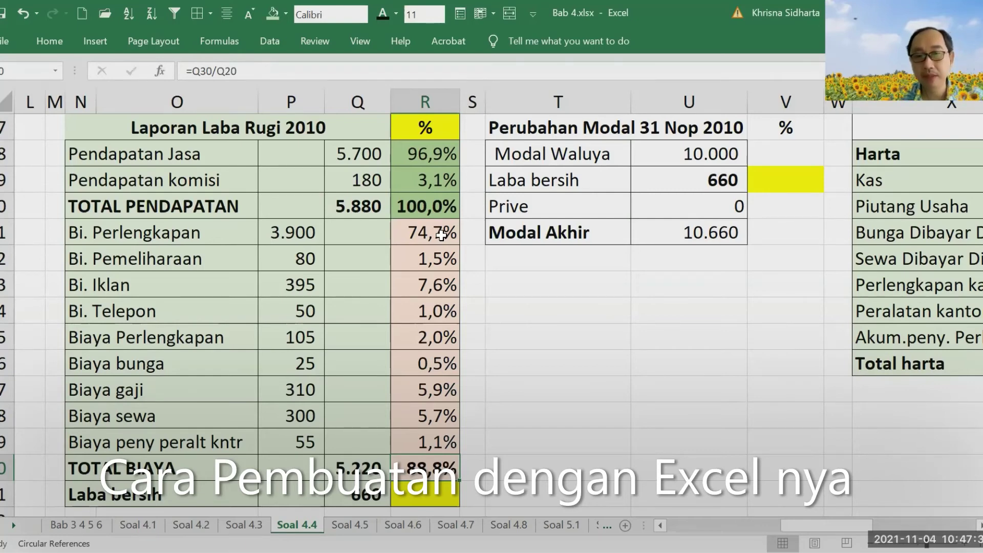
- Calculate Laba bersih as a percentage of TOTAL PENDAPATAN in R31 with the formula +Q31/Q20
{"action": "key", "text": "Down"}
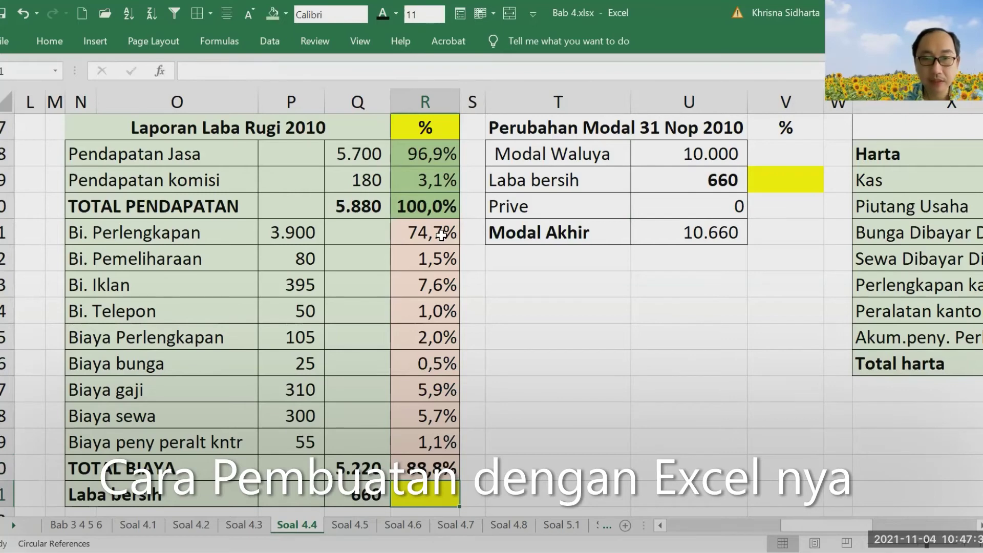
{"action": "type", "text": "+"}
{"action": "key", "text": "Left"}
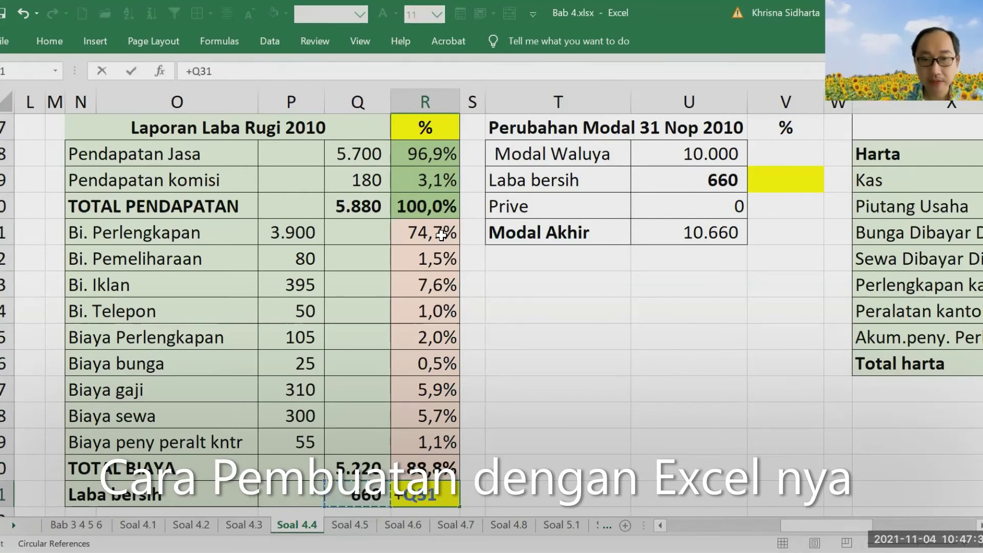
{"action": "type", "text": "/"}
{"action": "key", "text": "Up"}
{"action": "key", "text": "Up"}
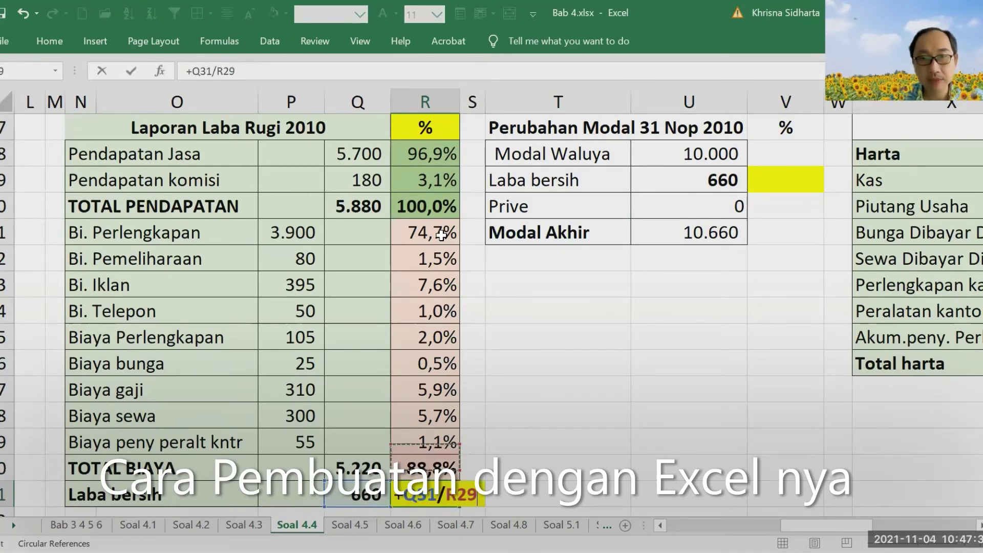
{"action": "key", "text": "Up"}
{"action": "key", "text": "Up"}
{"action": "key", "text": "Up"}
{"action": "key", "text": "Up"}
{"action": "key", "text": "Up"}
{"action": "key", "text": "Up"}
{"action": "key", "text": "Up"}
{"action": "key", "text": "Up"}
{"action": "key", "text": "Up"}
{"action": "key", "text": "Left"}
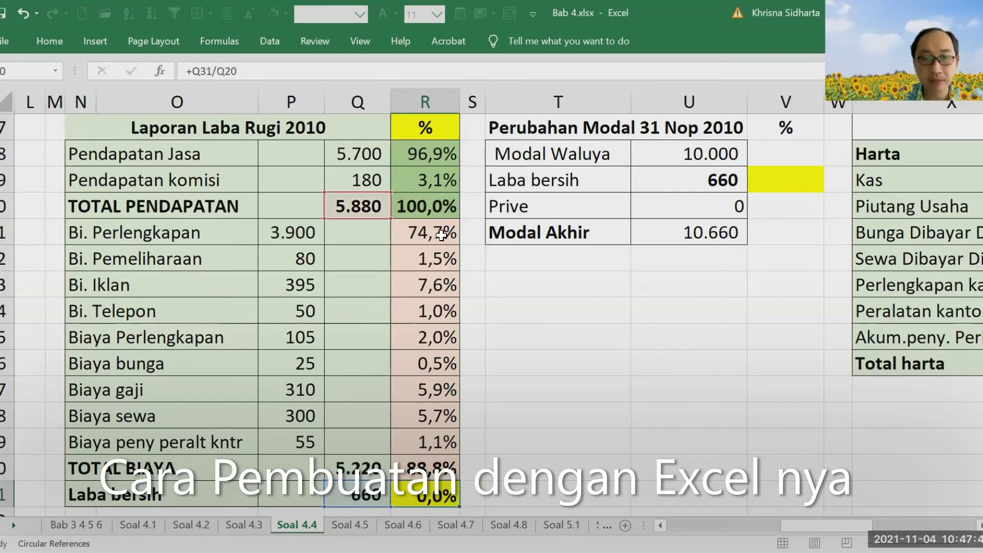
{"action": "key", "text": "Return"}
- Review the income statement's percentage column from the Laba bersih row up to its % heading
{"action": "key", "text": "Up"}
{"action": "key", "text": "Up"}
{"action": "key", "text": "Up"}
{"action": "key", "text": "Up"}
{"action": "key", "text": "Up"}
{"action": "key", "text": "Up"}
{"action": "key", "text": "Up"}
{"action": "key", "text": "Up"}
{"action": "key", "text": "Up"}
{"action": "key", "text": "Up"}
{"action": "key", "text": "Up"}
{"action": "key", "text": "Up"}
{"action": "key", "text": "Up"}
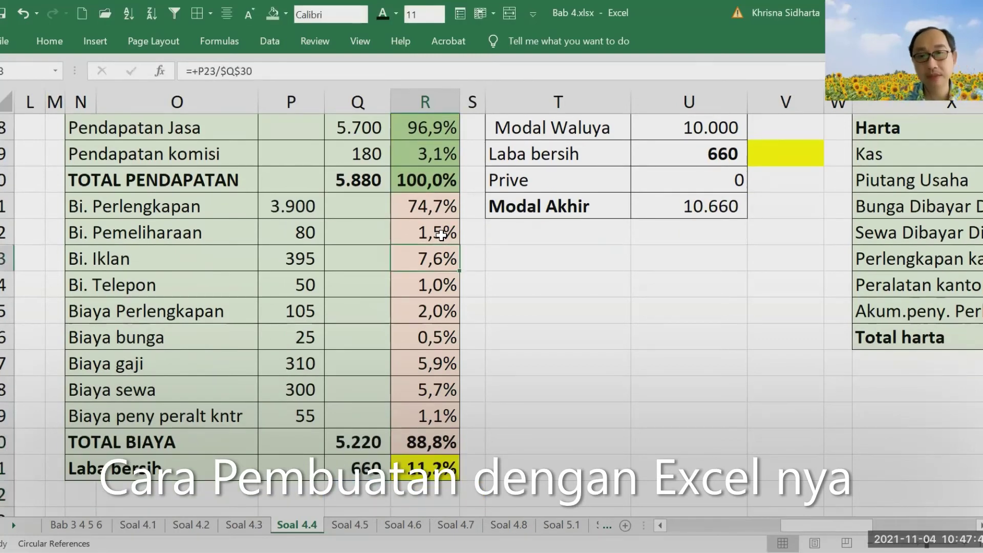
{"action": "key", "text": "Up"}
{"action": "key", "text": "Up"}
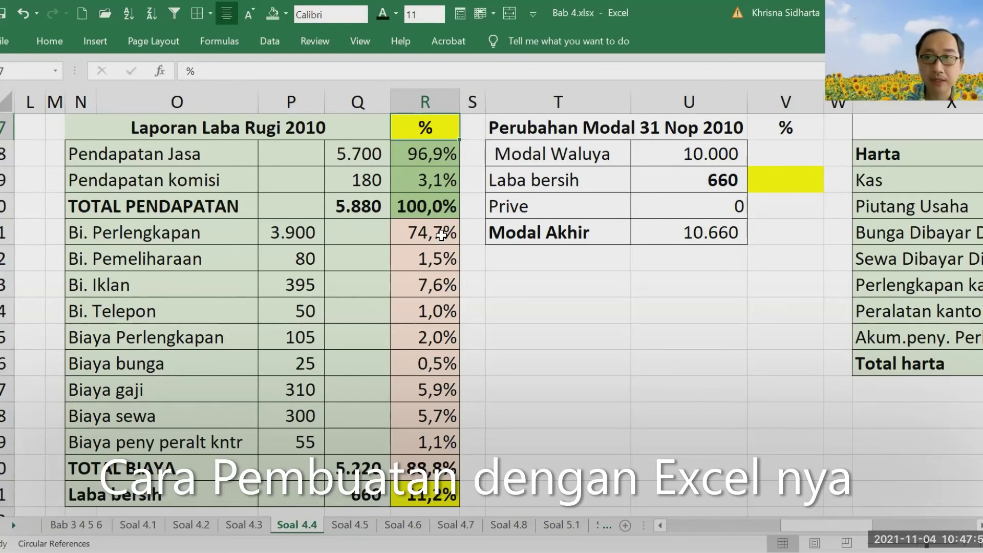
- Calculate Laba bersih as a percentage of Modal Waluya in V19 by dividing U19 by U18
{"action": "key", "text": "Right"}
{"action": "key", "text": "Right"}
{"action": "key", "text": "Right"}
{"action": "key", "text": "Down"}
{"action": "key", "text": "Down"}
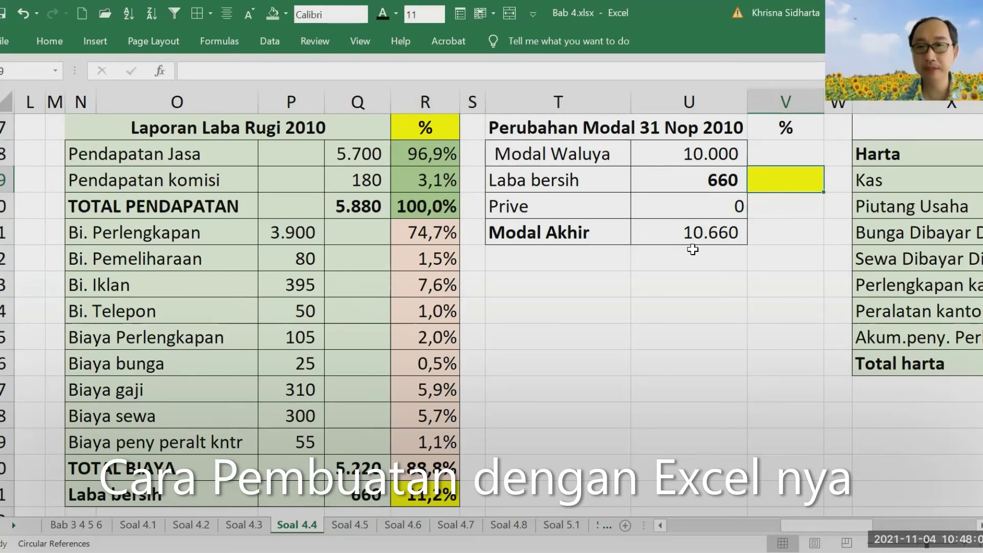
{"action": "type", "text": "="}
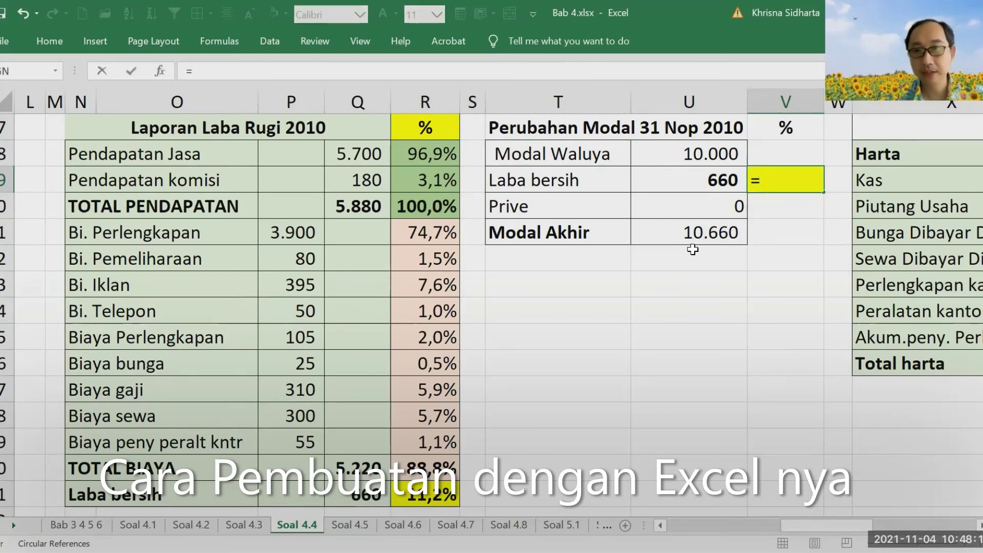
{"action": "key", "text": "Left"}
{"action": "type", "text": "/"}
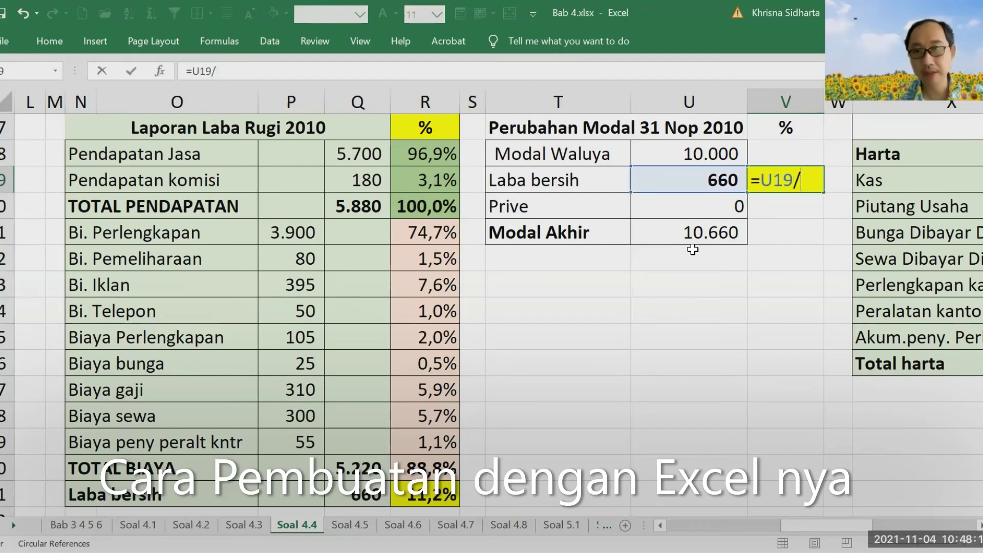
{"action": "key", "text": "Up"}
{"action": "key", "text": "Left"}
{"action": "key", "text": "Return"}
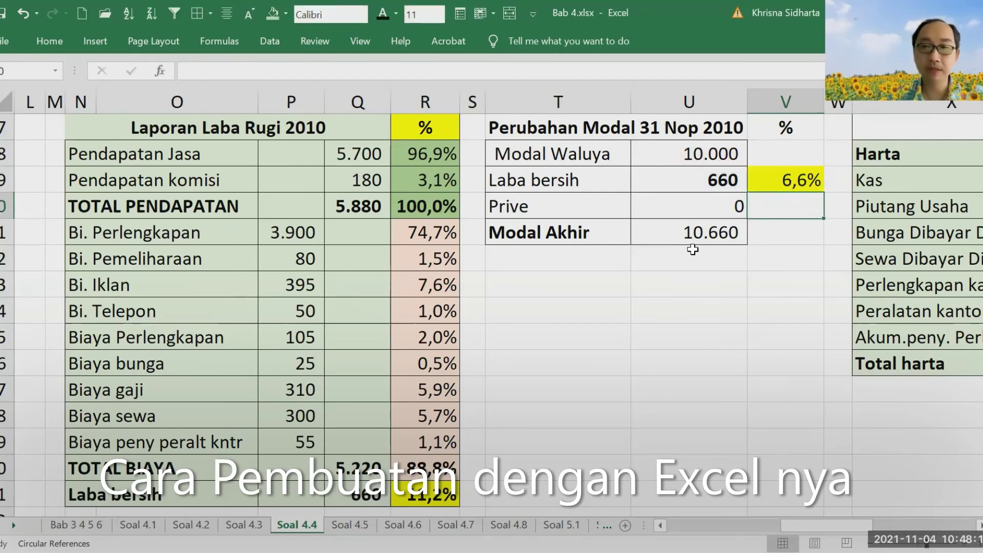
{"action": "key", "text": "Left"}
{"action": "key", "text": "Left"}
{"action": "key", "text": "Left"}
{"action": "key", "text": "Left"}
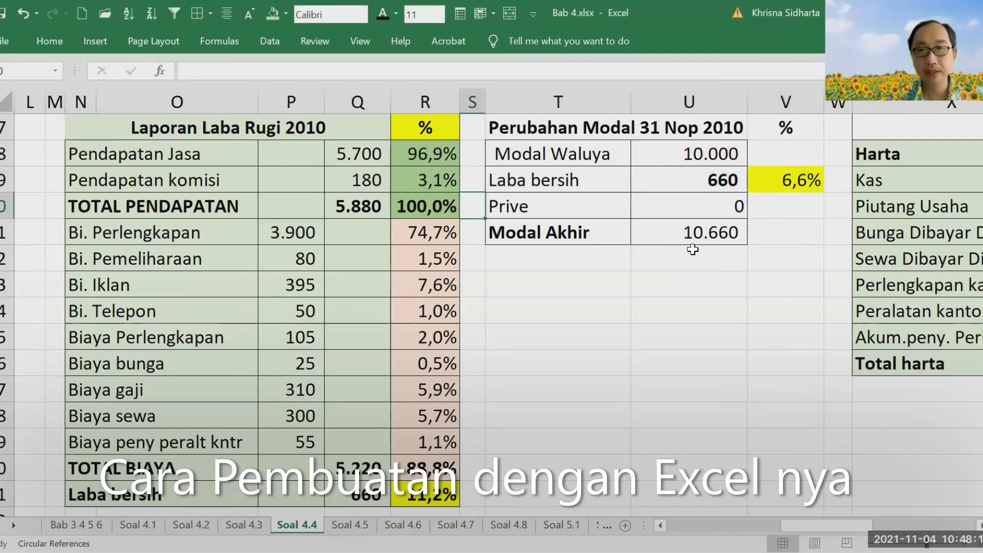
- Format the income statement's percentages in R18:R31 as Percentage with 1 decimal place
{"action": "key", "text": "Up"}
{"action": "key", "text": "Up"}
{"action": "key", "text": "shift+Down"}
{"action": "key", "text": "shift+Down"}
{"action": "key", "text": "shift+Down"}
{"action": "key", "text": "shift+Down"}
{"action": "key", "text": "shift+Down"}
{"action": "key", "text": "shift+Down"}
{"action": "key", "text": "shift+Down"}
{"action": "key", "text": "shift+Down"}
{"action": "key", "text": "shift+Down"}
{"action": "key", "text": "shift+Down"}
{"action": "key", "text": "shift+Down"}
{"action": "key", "text": "shift+Down"}
{"action": "key", "text": "shift+Down"}
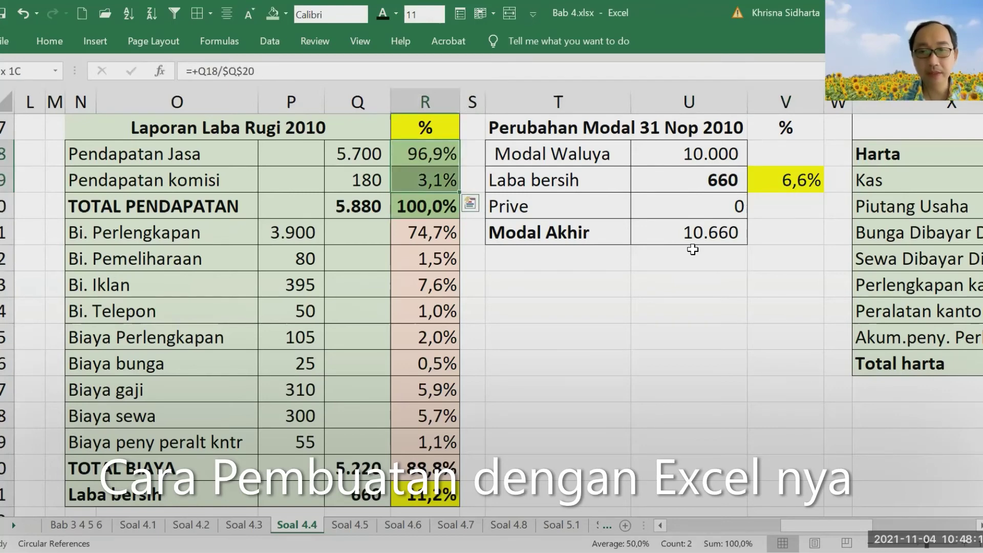
{"action": "right_click", "coordinate": [426, 241]}
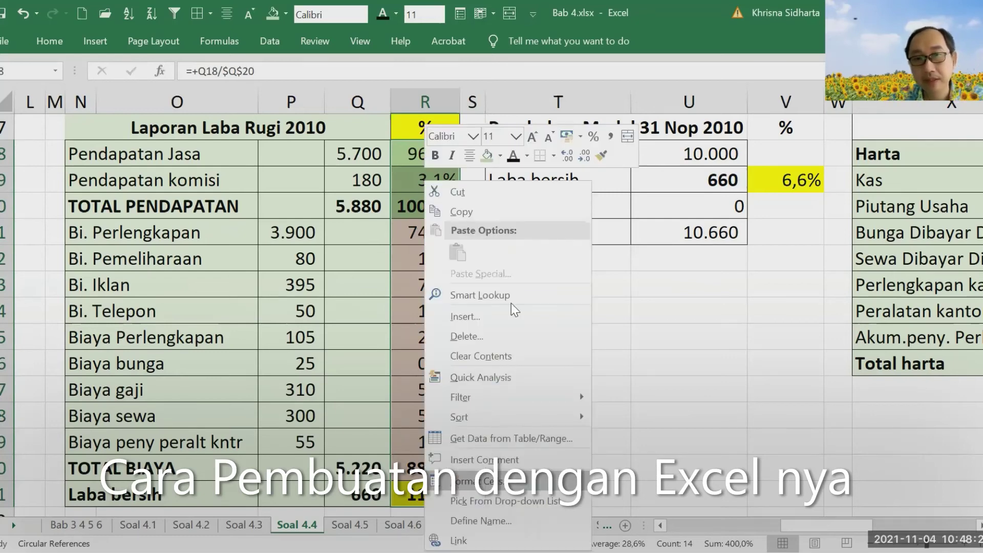
{"action": "key", "text": "f"}
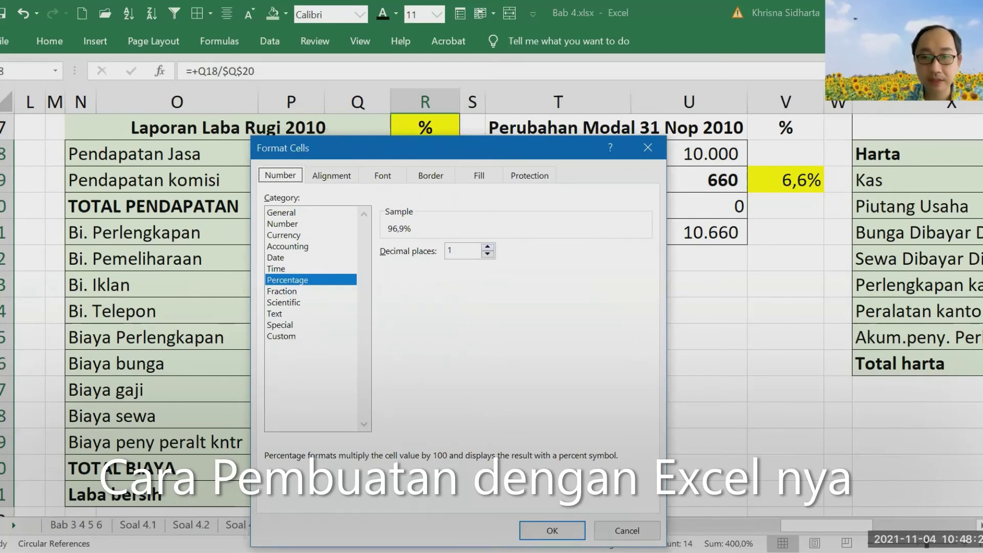
{"action": "left_click", "coordinate": [552, 530]}
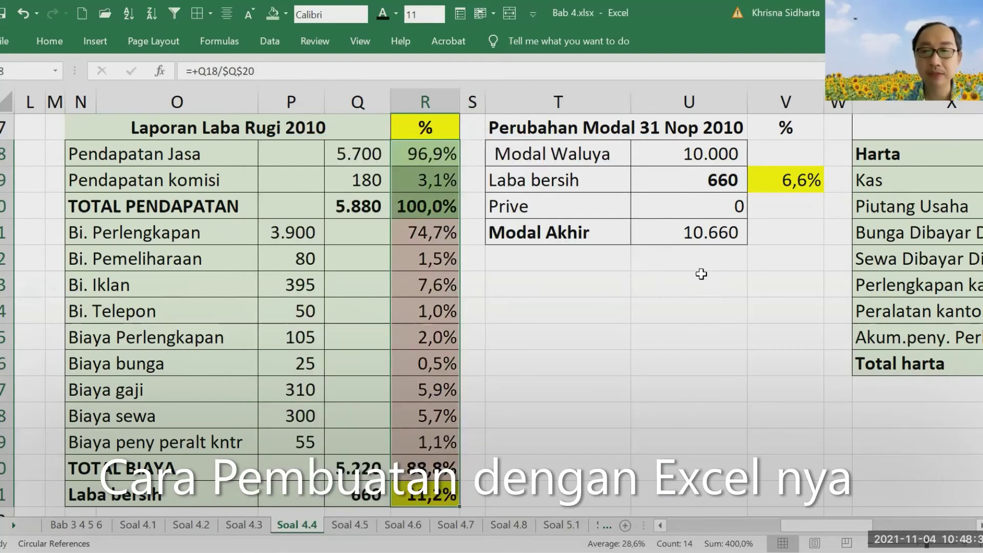
- Narrow column U of the Perubahan Modal table slightly
{"action": "left_click", "coordinate": [700, 275]}
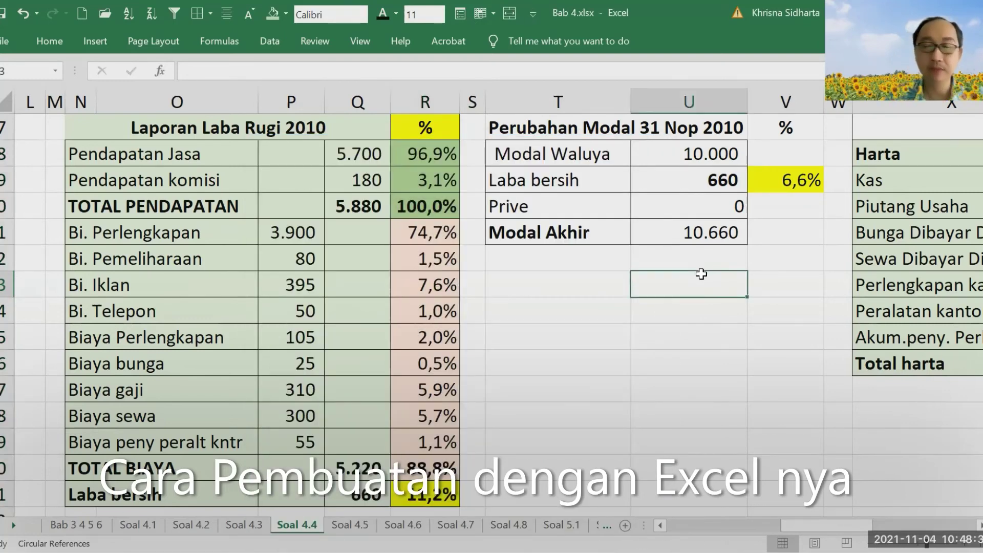
{"action": "key", "text": "Up"}
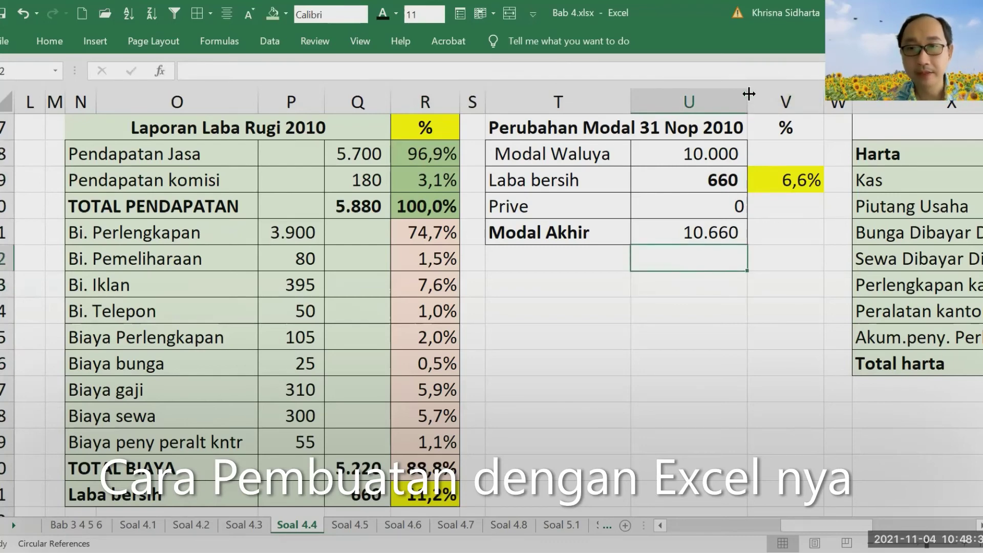
{"action": "left_click_drag", "start_coordinate": [748, 94], "coordinate": [729, 96]}
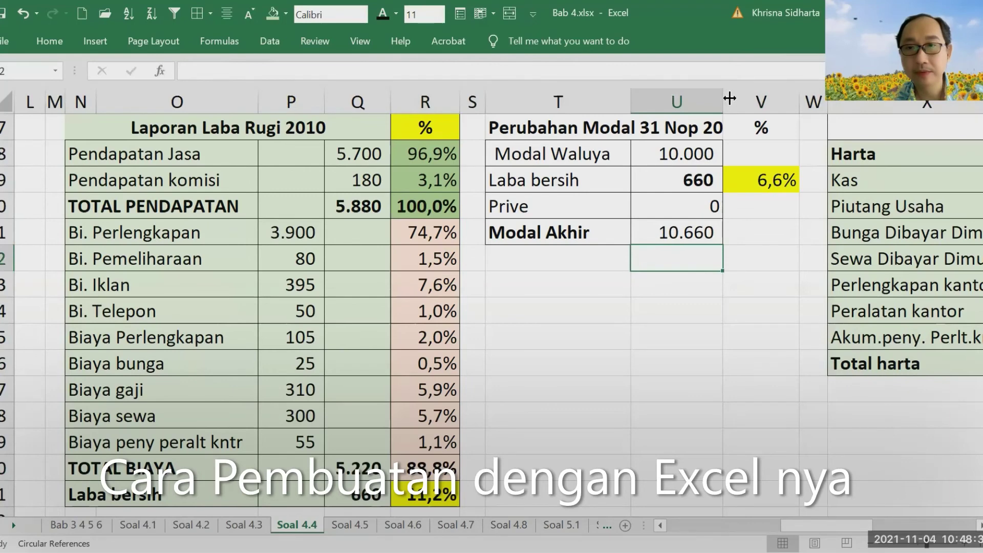
{"action": "left_click", "coordinate": [752, 239]}
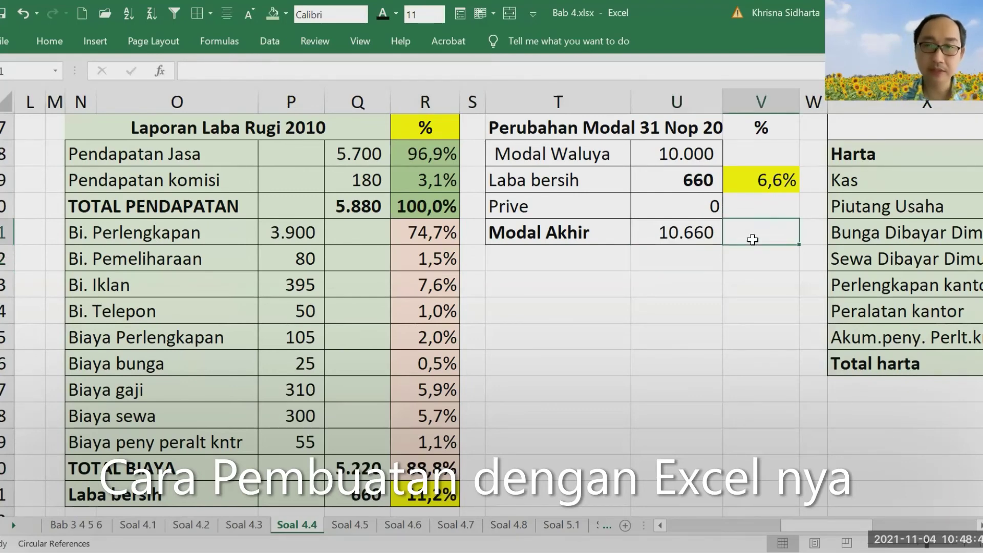
- Review the Neraca 30 Nop 2010 balance sheet across its Harta and Kewajiban sides, ending on the Kas percentage cell Z19
{"action": "key", "text": "Up"}
{"action": "key", "text": "Left"}
{"action": "key", "text": "Right"}
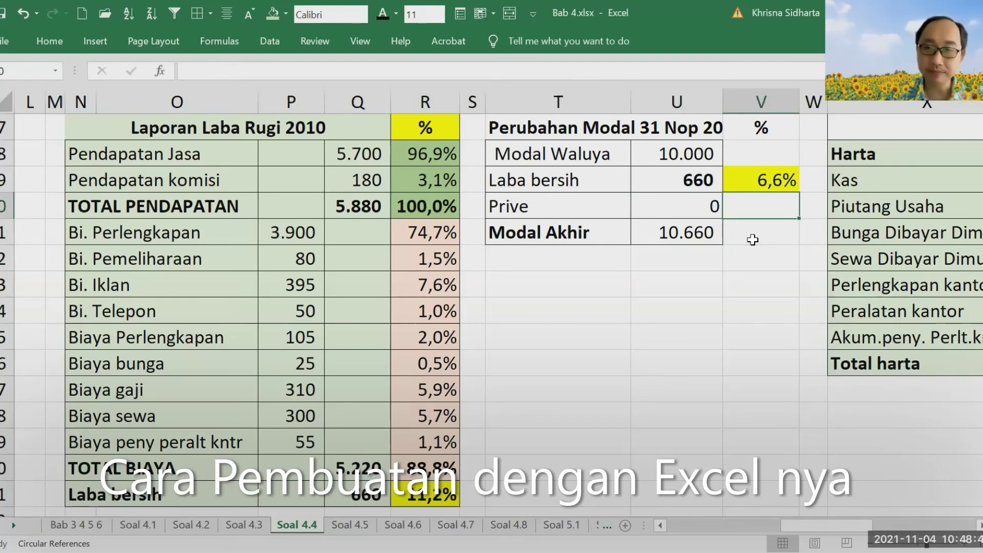
{"action": "key", "text": "Right"}
{"action": "key", "text": "Right"}
{"action": "key", "text": "Right"}
{"action": "key", "text": "Right"}
{"action": "key", "text": "Right"}
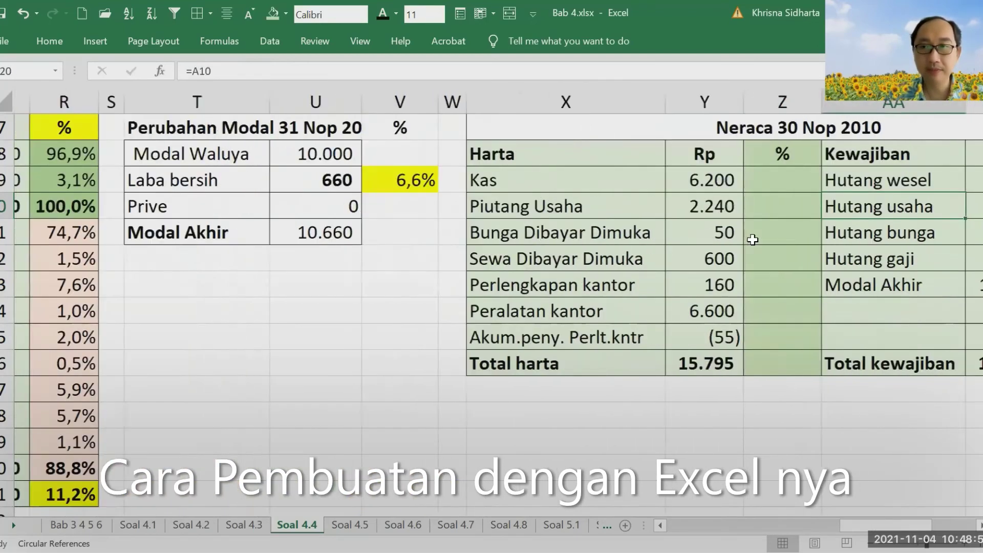
{"action": "key", "text": "Right"}
{"action": "key", "text": "Right"}
{"action": "key", "text": "Right"}
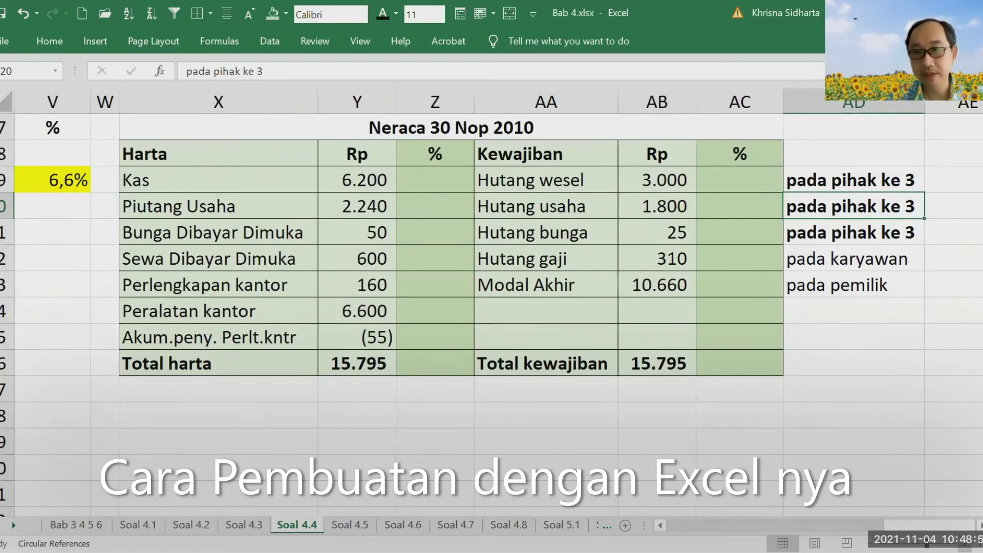
{"action": "scroll", "coordinate": [491, 302], "scroll_direction": "up", "scroll_amount": 1}
{"action": "left_click", "coordinate": [876, 407]}
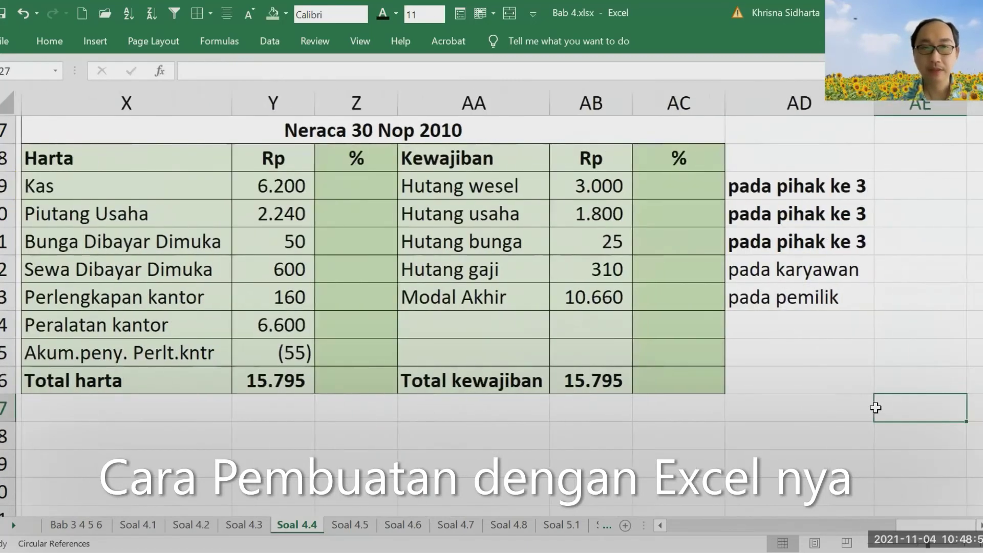
{"action": "key", "text": "Left"}
{"action": "key", "text": "Left"}
{"action": "key", "text": "Left"}
{"action": "key", "text": "Left"}
{"action": "key", "text": "Left"}
{"action": "key", "text": "Left"}
{"action": "key", "text": "Left"}
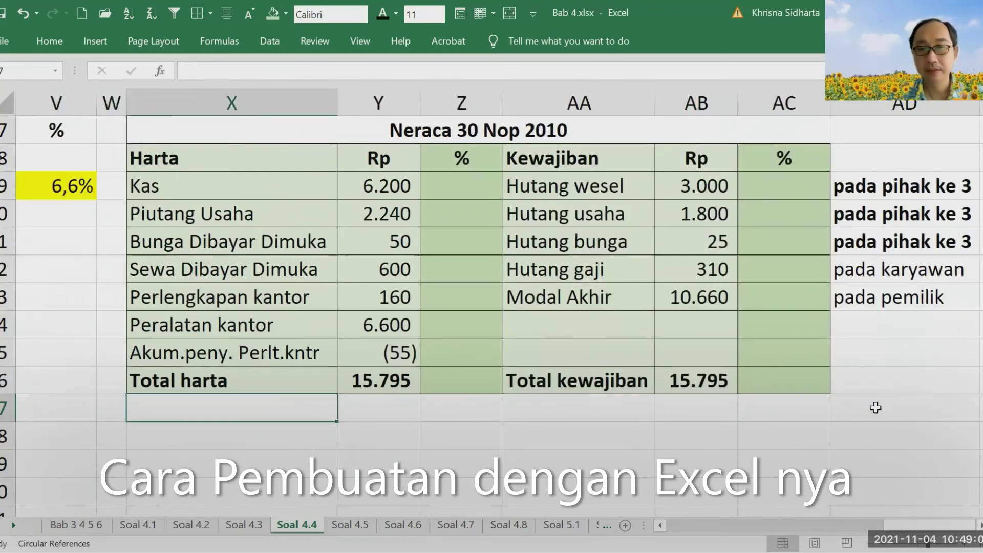
{"action": "key", "text": "Right"}
{"action": "key", "text": "Right"}
{"action": "key", "text": "Right"}
{"action": "key", "text": "Right"}
{"action": "key", "text": "Right"}
{"action": "key", "text": "Right"}
{"action": "key", "text": "Right"}
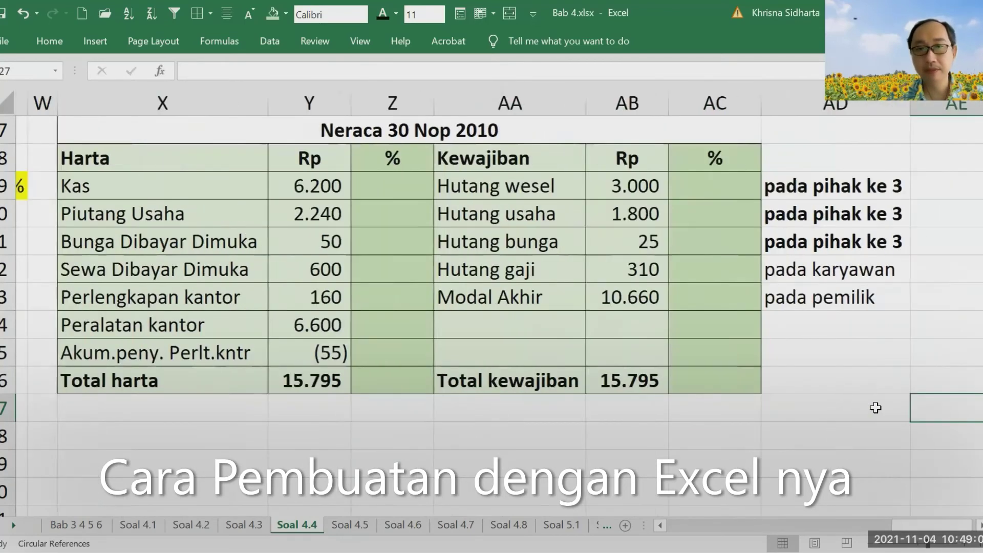
{"action": "key", "text": "Left"}
{"action": "key", "text": "Left"}
{"action": "key", "text": "Left"}
{"action": "key", "text": "Left"}
{"action": "key", "text": "Left"}
{"action": "key", "text": "Left"}
{"action": "key", "text": "Left"}
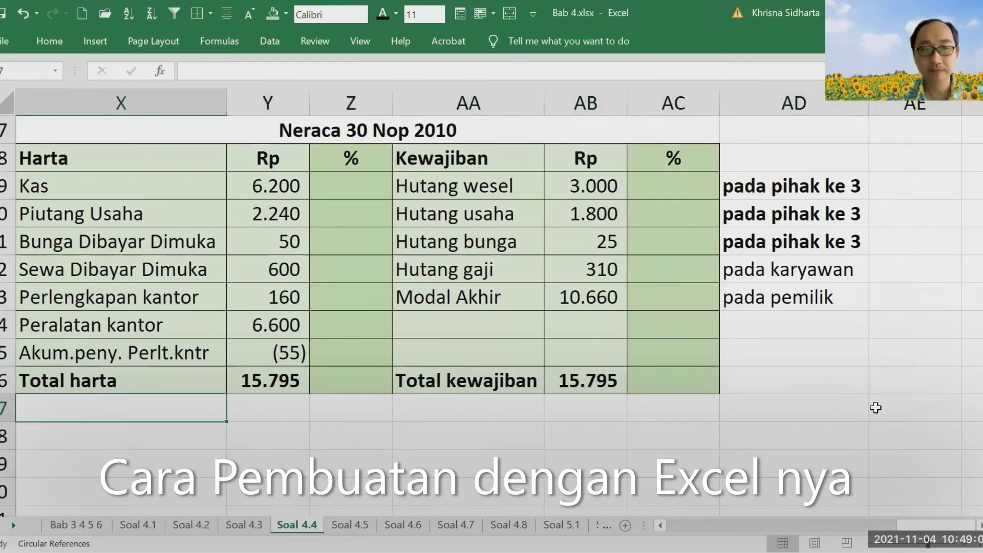
{"action": "key", "text": "Left"}
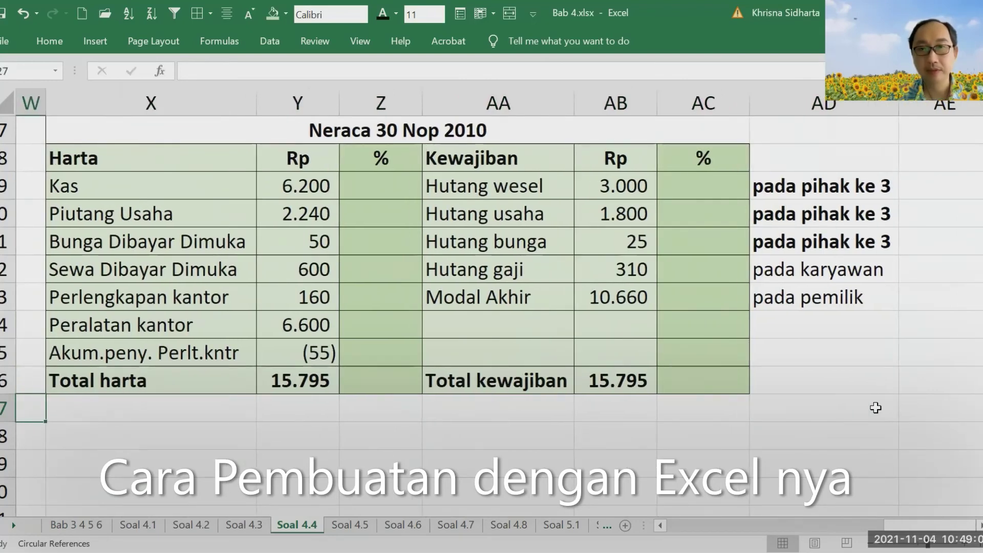
{"action": "key", "text": "Up"}
{"action": "key", "text": "Up"}
{"action": "key", "text": "Up"}
{"action": "key", "text": "Up"}
{"action": "key", "text": "Up"}
{"action": "key", "text": "Up"}
{"action": "key", "text": "Up"}
{"action": "key", "text": "Up"}
{"action": "key", "text": "Up"}
{"action": "key", "text": "Up"}
{"action": "key", "text": "Up"}
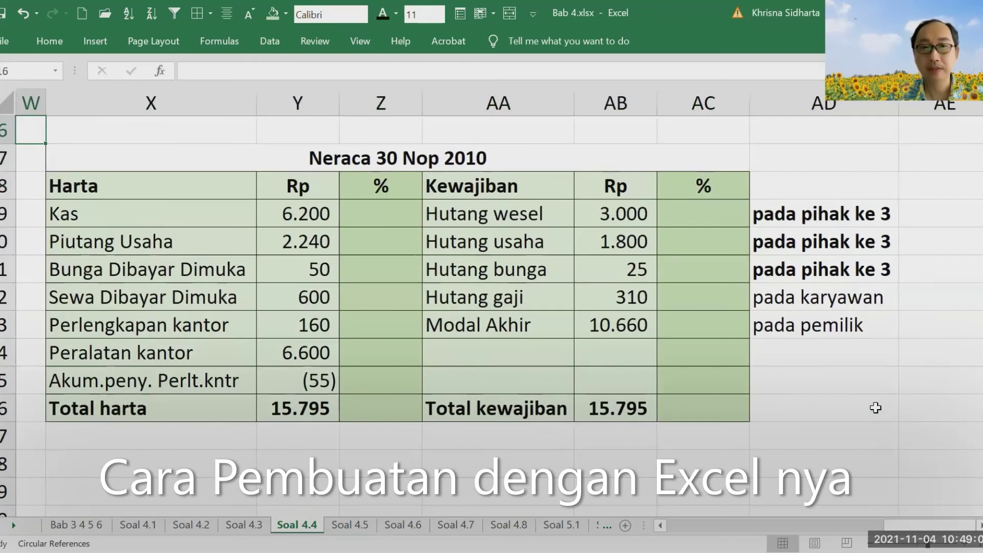
{"action": "key", "text": "Down"}
{"action": "key", "text": "Down"}
{"action": "key", "text": "Right"}
{"action": "key", "text": "Right"}
{"action": "key", "text": "Down"}
{"action": "key", "text": "Right"}
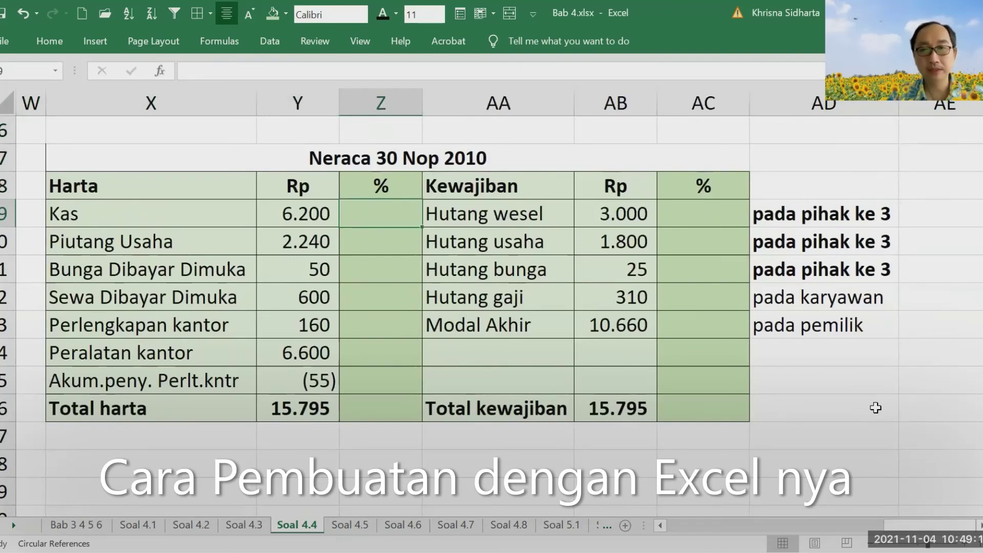
{"action": "type", "text": "+"}
{"action": "key", "text": "Left"}
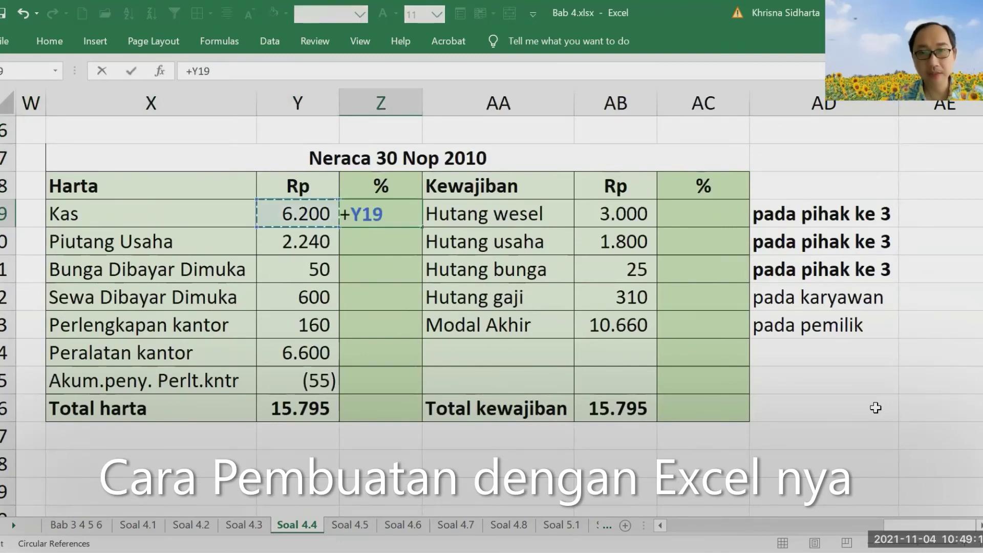
{"action": "key", "text": "Down"}
{"action": "key", "text": "Down"}
{"action": "key", "text": "Up"}
{"action": "key", "text": "Up"}
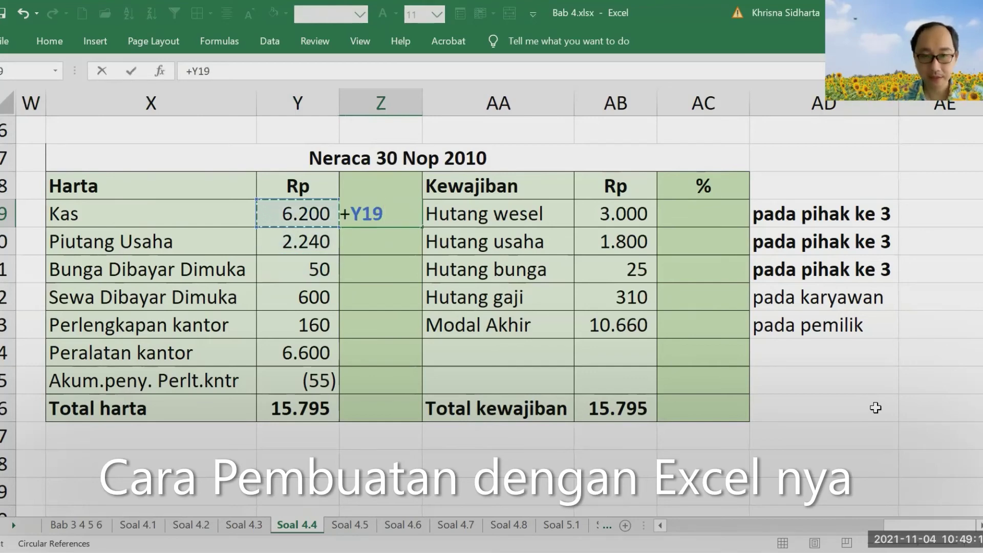
{"action": "type", "text": "/"}
{"action": "key", "text": "Left"}
{"action": "key", "text": "Down"}
{"action": "key", "text": "Down"}
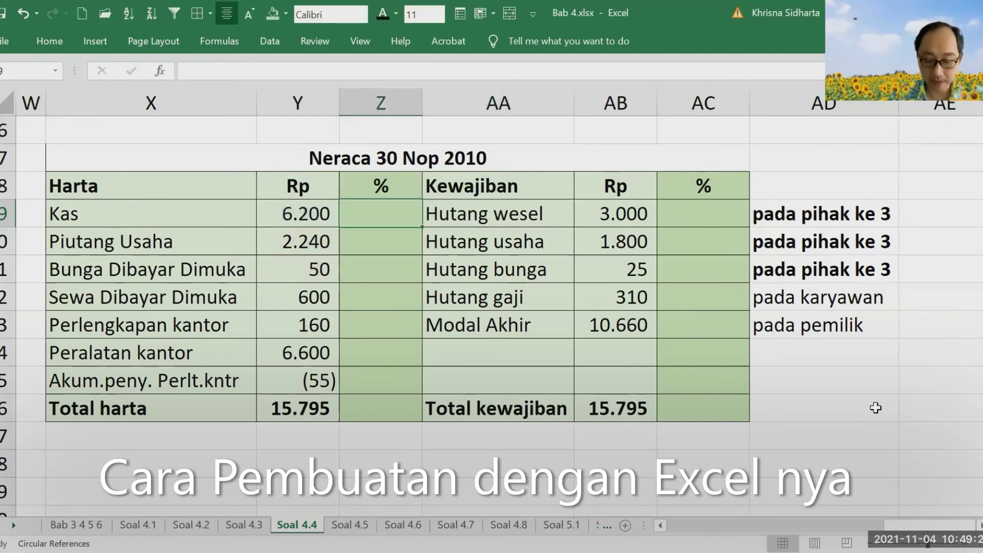
- Calculate Kas as a percentage of Total harta in Z19 with the formula =Y19/Y26
{"action": "type", "text": "="}
{"action": "key", "text": "Left"}
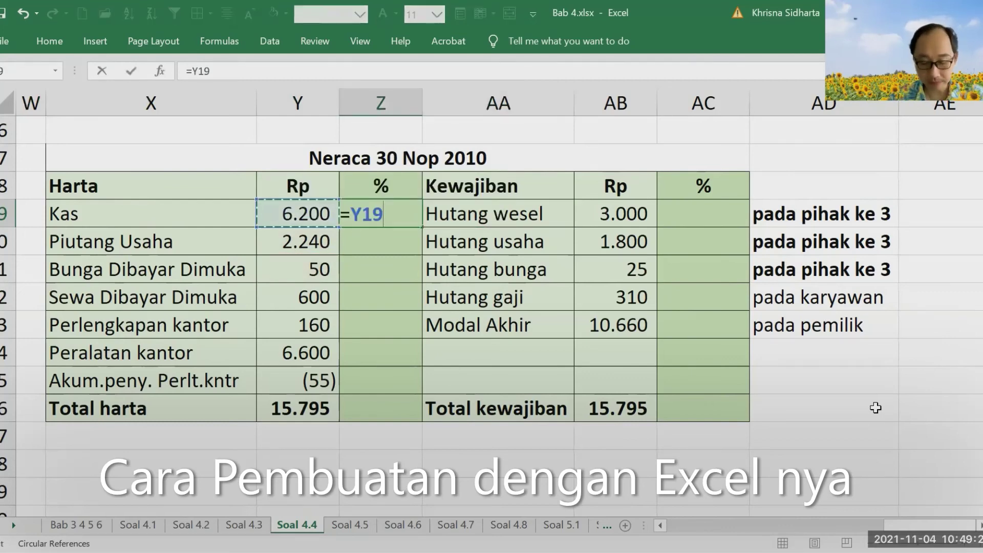
{"action": "type", "text": "/"}
{"action": "key", "text": "Left"}
{"action": "key", "text": "Down"}
{"action": "key", "text": "Down"}
{"action": "key", "text": "Down"}
{"action": "key", "text": "Down"}
{"action": "key", "text": "Down"}
{"action": "key", "text": "Down"}
{"action": "key", "text": "Down"}
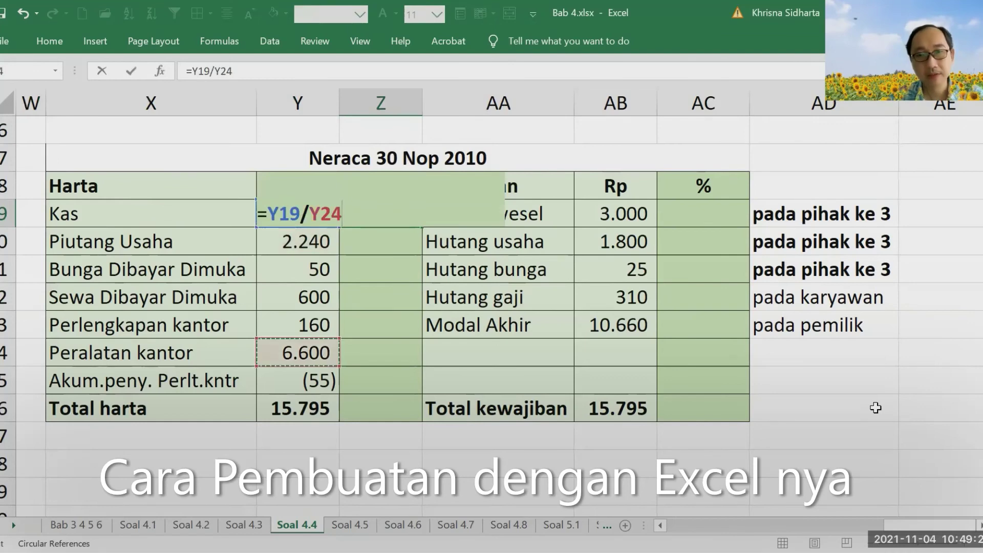
{"action": "key", "text": "ctrl+Return"}
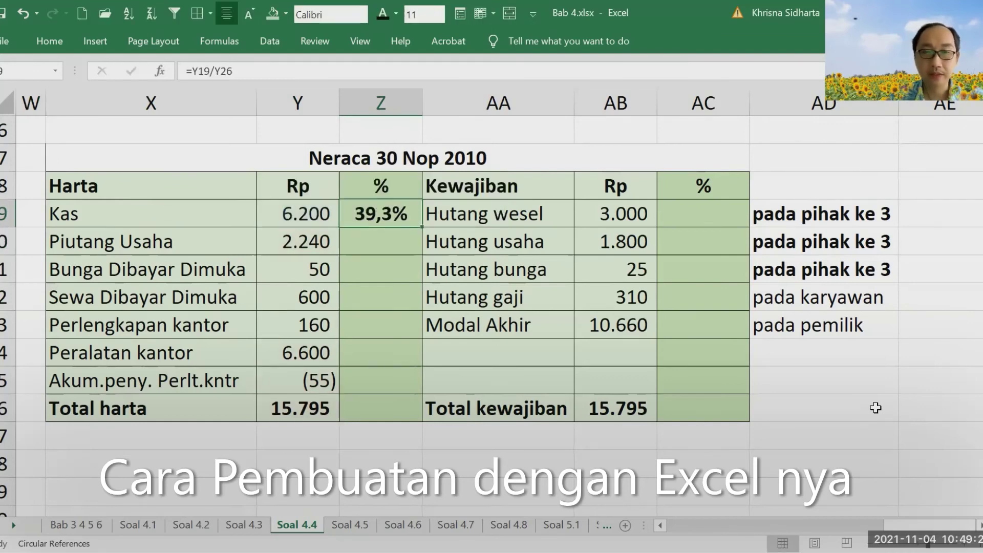
- Make the Total harta reference in the Z19 formula absolute, as $Y$26
{"action": "key", "text": "F2"}
{"action": "key", "text": "Left"}
{"action": "key", "text": "Left"}
{"action": "key", "text": "Left"}
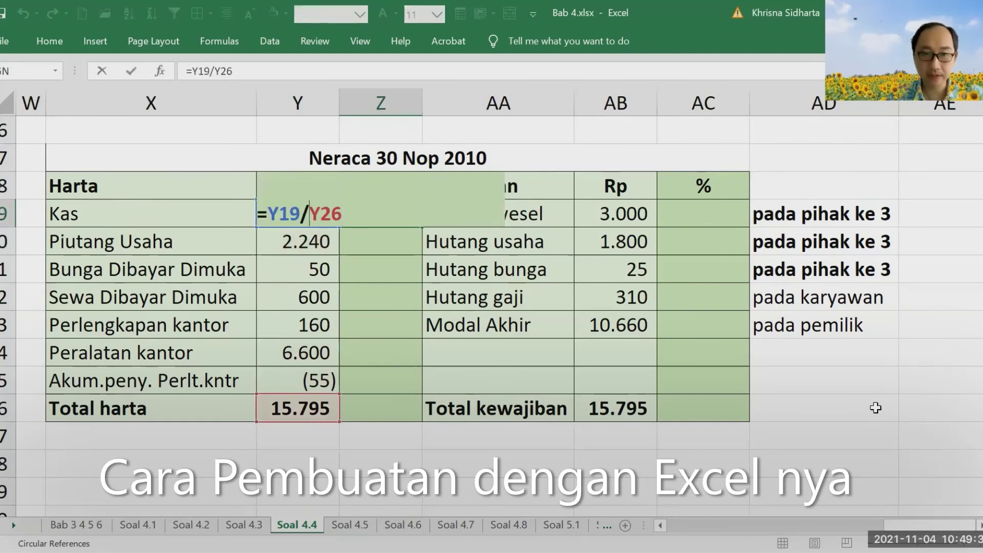
{"action": "key", "text": "F4"}
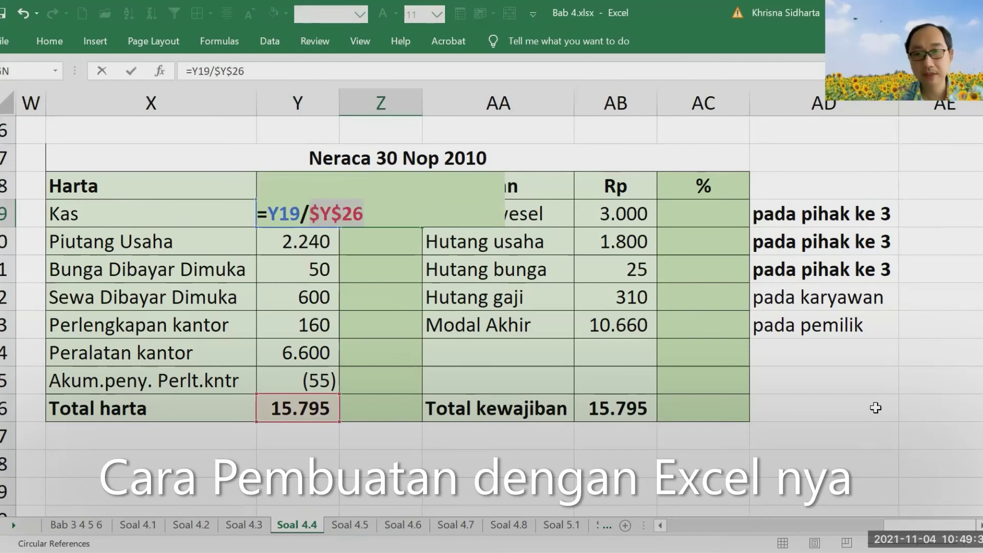
{"action": "key", "text": "Return"}
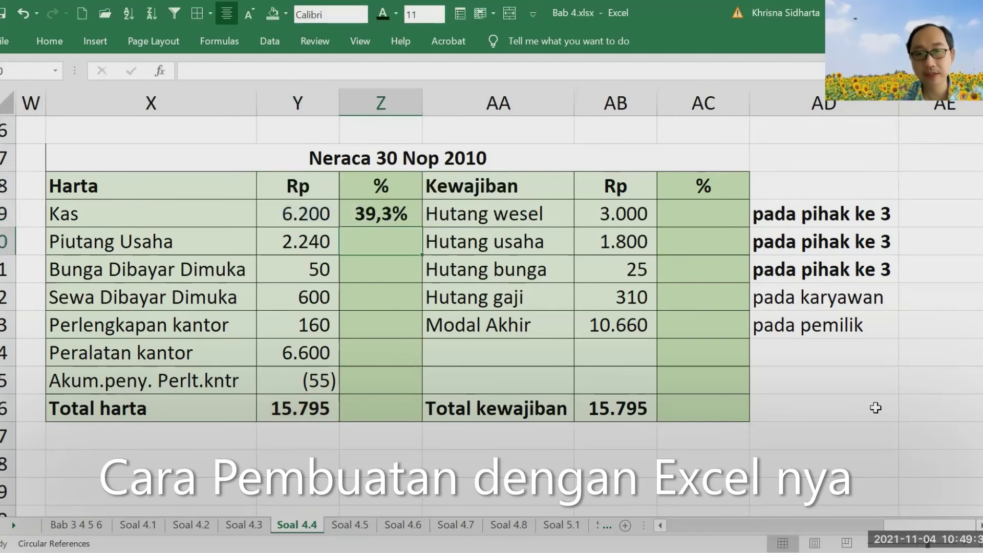
- Examine the Total harta formula in Y26 and the Kas percentage formula in Z19
{"action": "key", "text": "Down"}
{"action": "key", "text": "Down"}
{"action": "key", "text": "Down"}
{"action": "key", "text": "Down"}
{"action": "key", "text": "Right"}
{"action": "key", "text": "Right"}
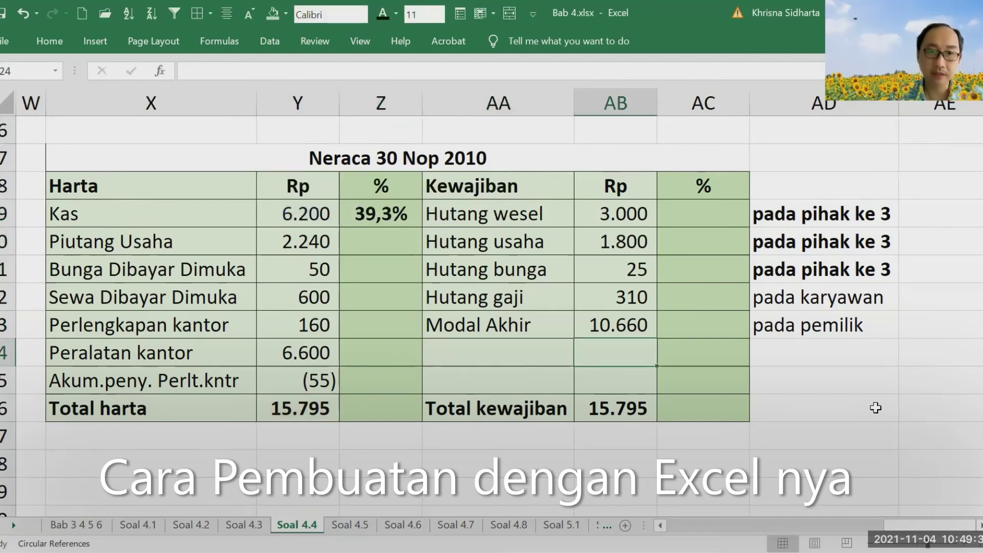
{"action": "key", "text": "Left"}
{"action": "key", "text": "Left"}
{"action": "key", "text": "Left"}
{"action": "key", "text": "Down"}
{"action": "key", "text": "Down"}
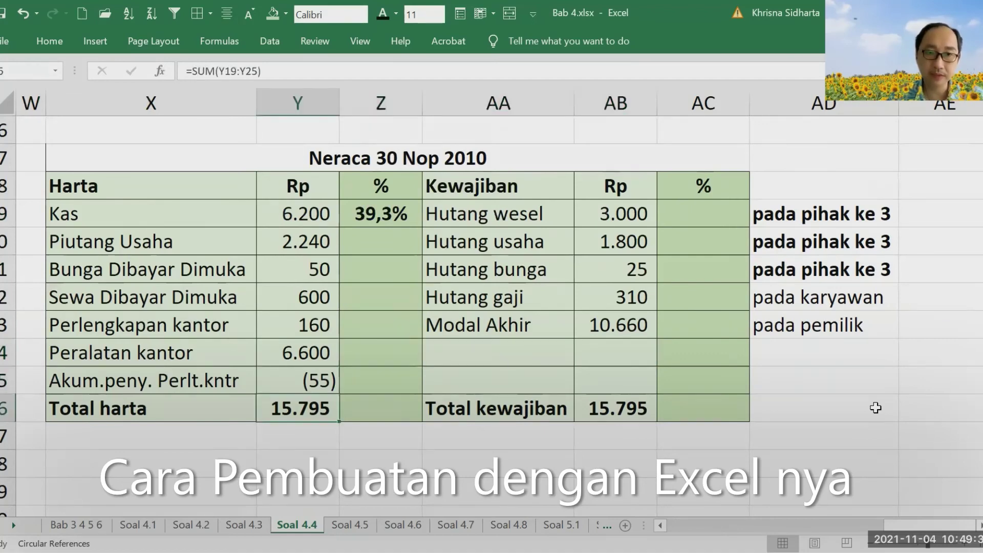
{"action": "key", "text": "Up"}
{"action": "key", "text": "Down"}
{"action": "key", "text": "Right"}
{"action": "key", "text": "Up"}
{"action": "key", "text": "Up"}
{"action": "key", "text": "Up"}
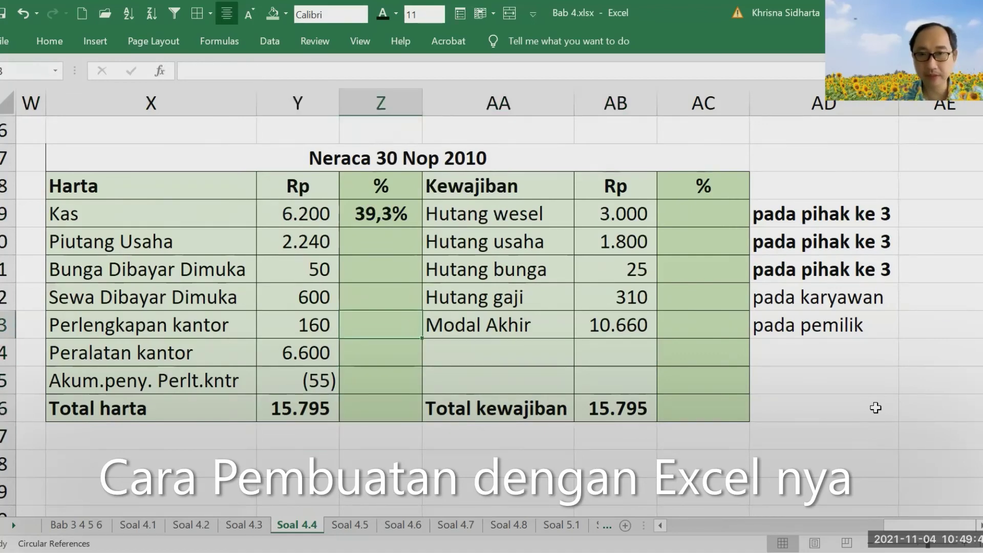
{"action": "key", "text": "Up"}
{"action": "key", "text": "Up"}
{"action": "key", "text": "Up"}
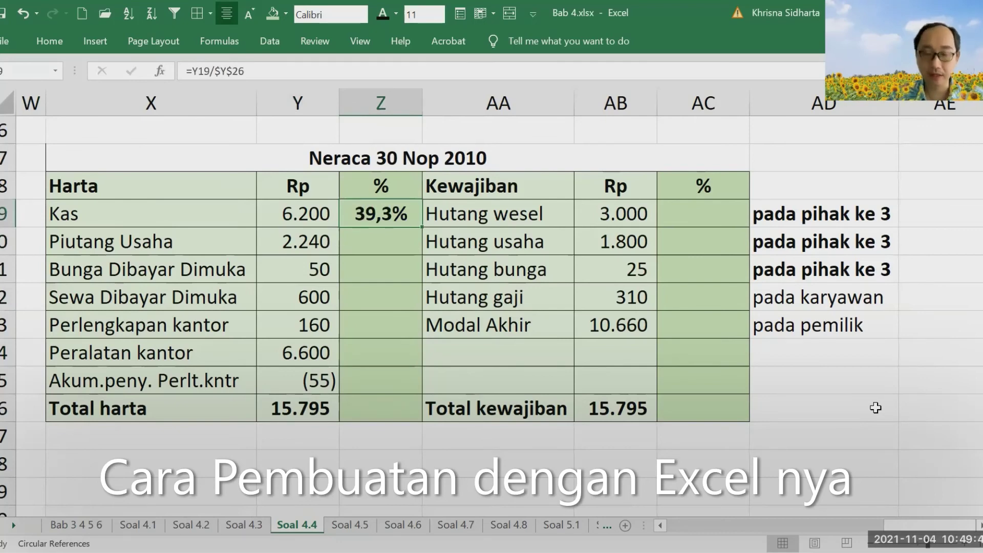
- Copy the Kas percentage formula from Z19 to Z20:Z25 for the remaining Harta items
{"action": "key", "text": "ctrl+c"}
{"action": "key", "text": "Down"}
{"action": "key", "text": "shift+Down"}
{"action": "key", "text": "shift+Down"}
{"action": "key", "text": "shift+Down"}
{"action": "key", "text": "shift+Down"}
{"action": "key", "text": "shift+Down"}
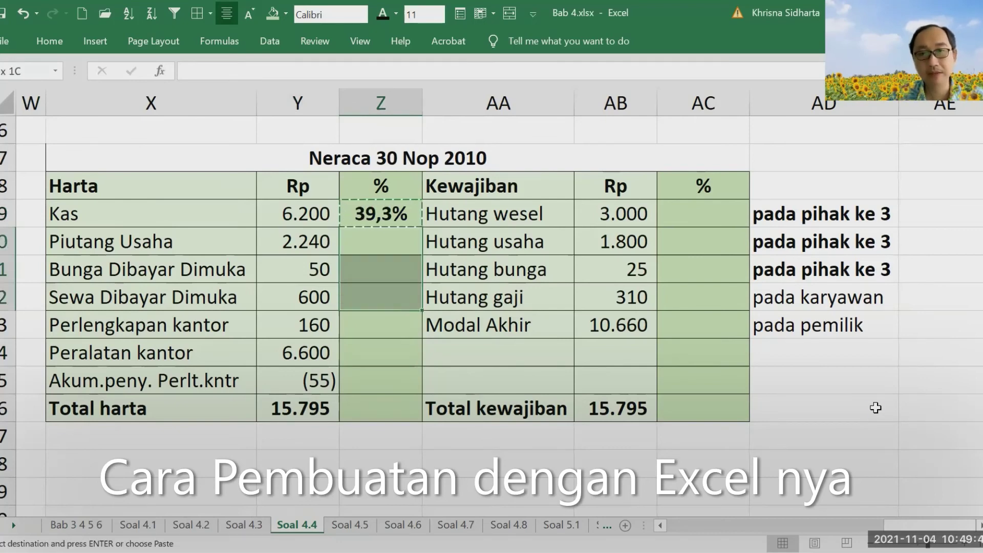
{"action": "key", "text": "Return"}
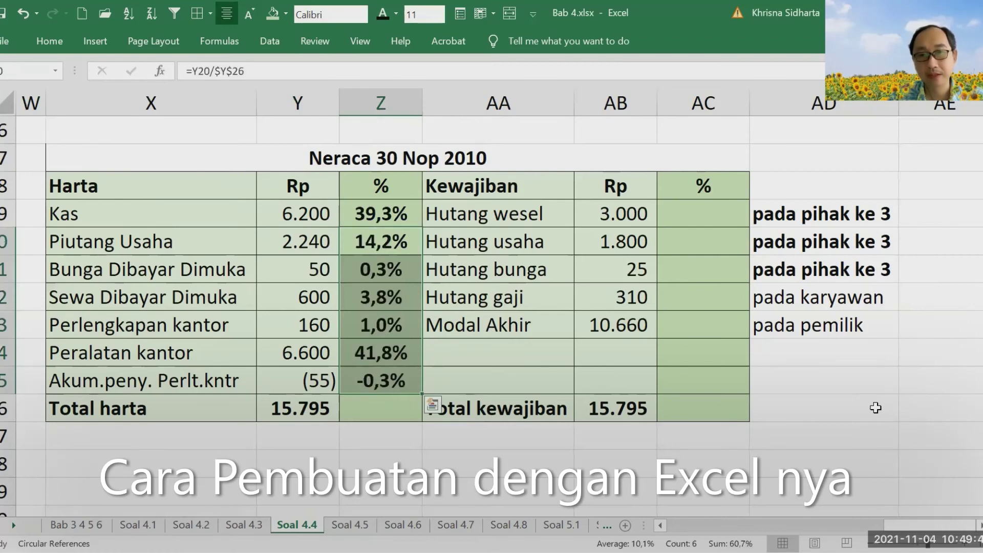
- Total the Harta percentages in Z26 with the formula =SUM(Z19:Z25)
{"action": "key", "text": "Down"}
{"action": "key", "text": "Up"}
{"action": "key", "text": "Up"}
{"action": "key", "text": "Down"}
{"action": "key", "text": "Down"}
{"action": "key", "text": "Down"}
{"action": "key", "text": "Down"}
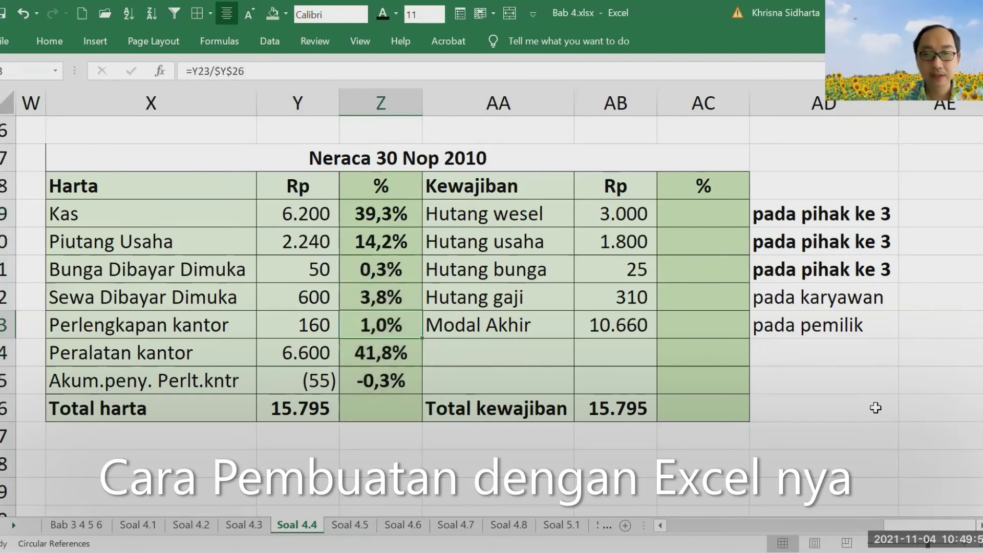
{"action": "key", "text": "Down"}
{"action": "key", "text": "Down"}
{"action": "key", "text": "Down"}
{"action": "type", "text": "=s"}
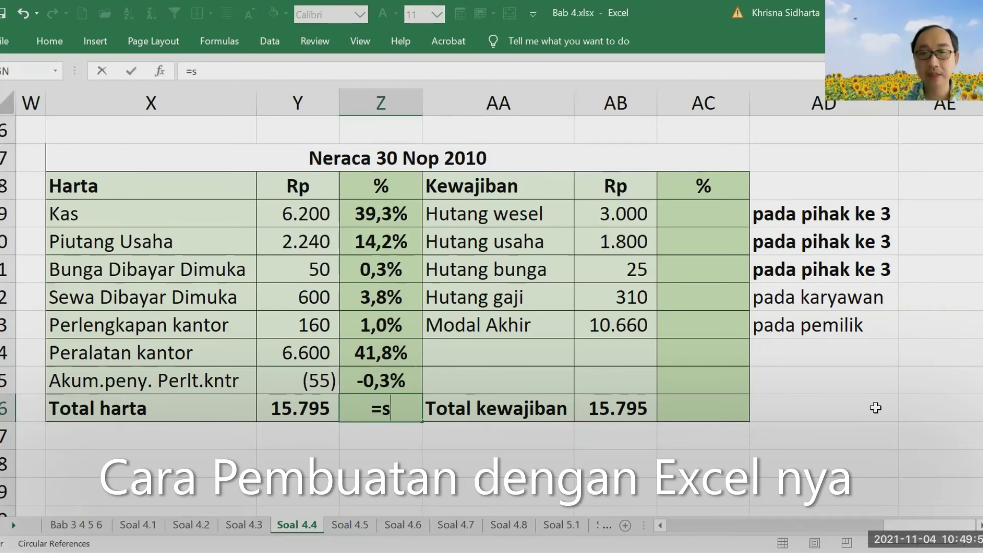
{"action": "key", "text": "Escape"}
{"action": "key", "text": "ctrl+d"}
- Go to the empty percentage cell AC19 for Hutang wesel in the Kewajiban part of the balance sheet
{"action": "key", "text": "Up"}
{"action": "key", "text": "Up"}
{"action": "key", "text": "Up"}
{"action": "key", "text": "Up"}
{"action": "key", "text": "Up"}
{"action": "key", "text": "Up"}
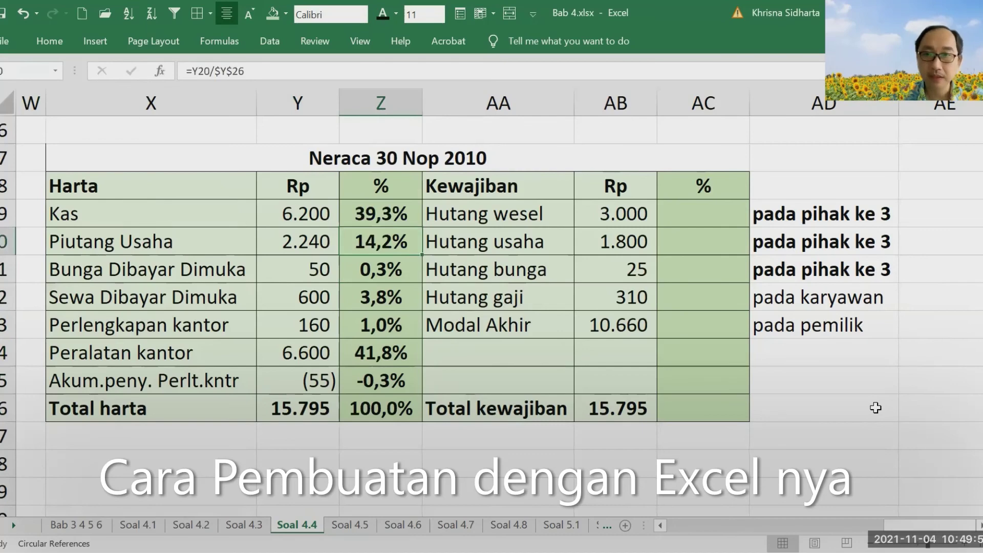
{"action": "key", "text": "Right"}
{"action": "key", "text": "Right"}
{"action": "key", "text": "Up"}
{"action": "key", "text": "Right"}
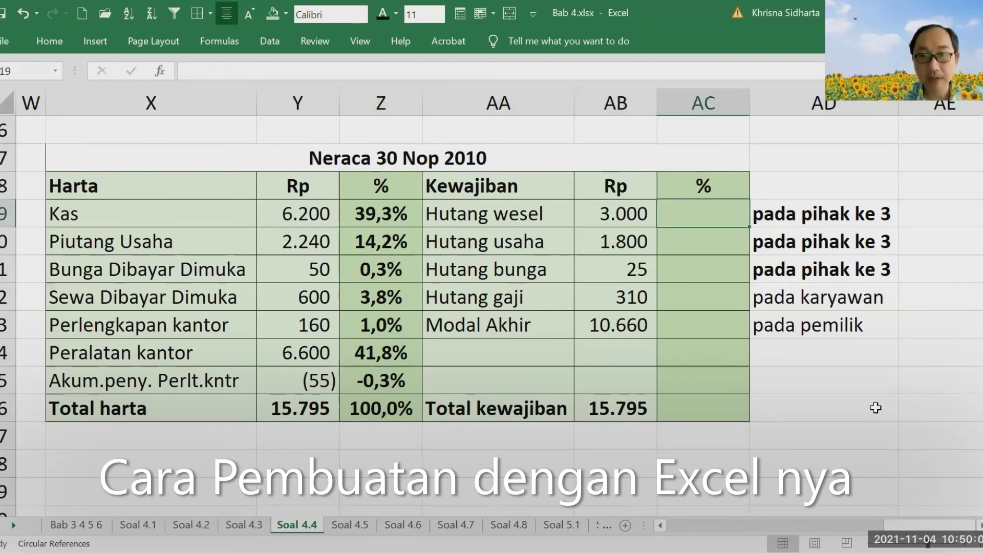
{"action": "type", "text": "="}
{"action": "key", "text": "Left"}
{"action": "type", "text": "/"}
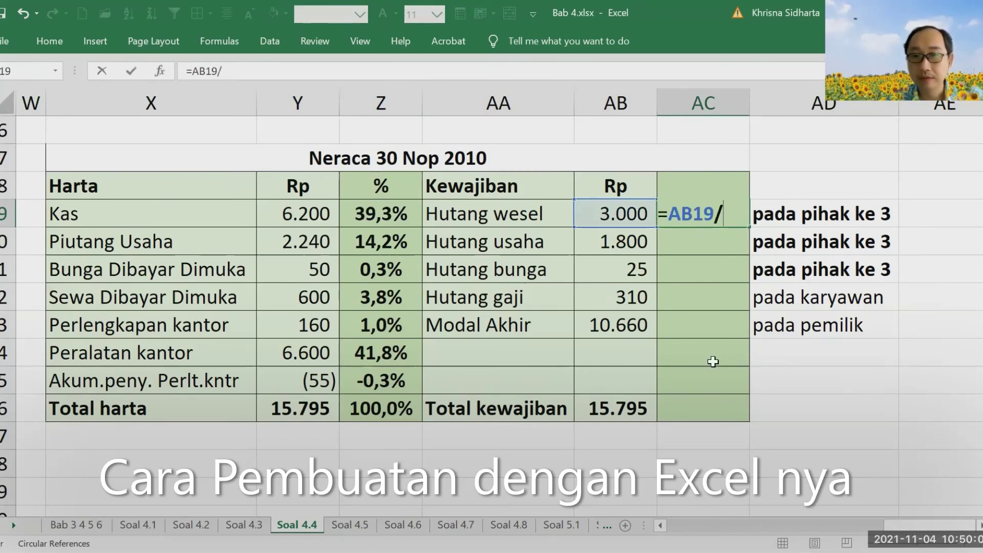
{"action": "type", "text": "AB19"}
{"action": "key", "text": "BackSpace"}
{"action": "key", "text": "BackSpace"}
{"action": "type", "text": "20"}
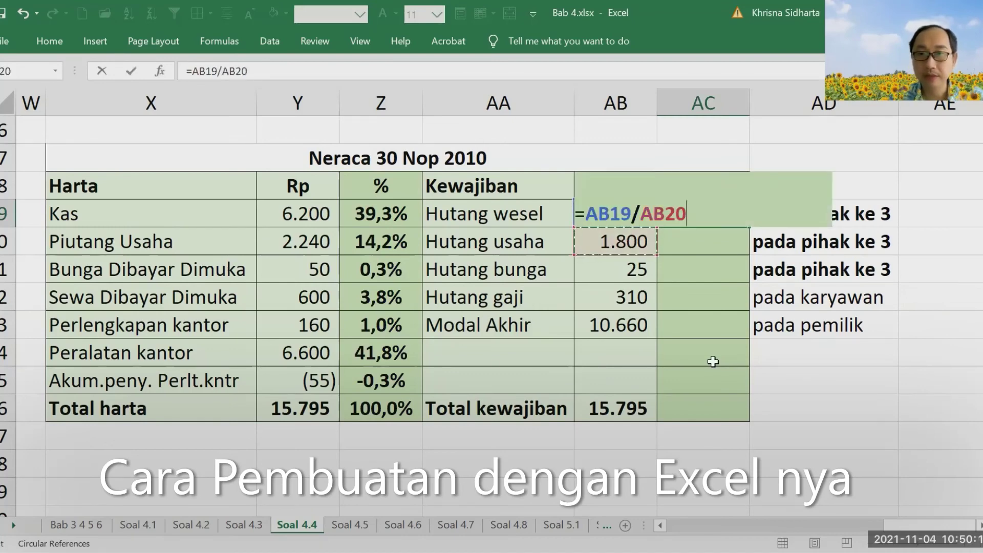
{"action": "key", "text": "Escape"}
{"action": "type", "text": "+"}
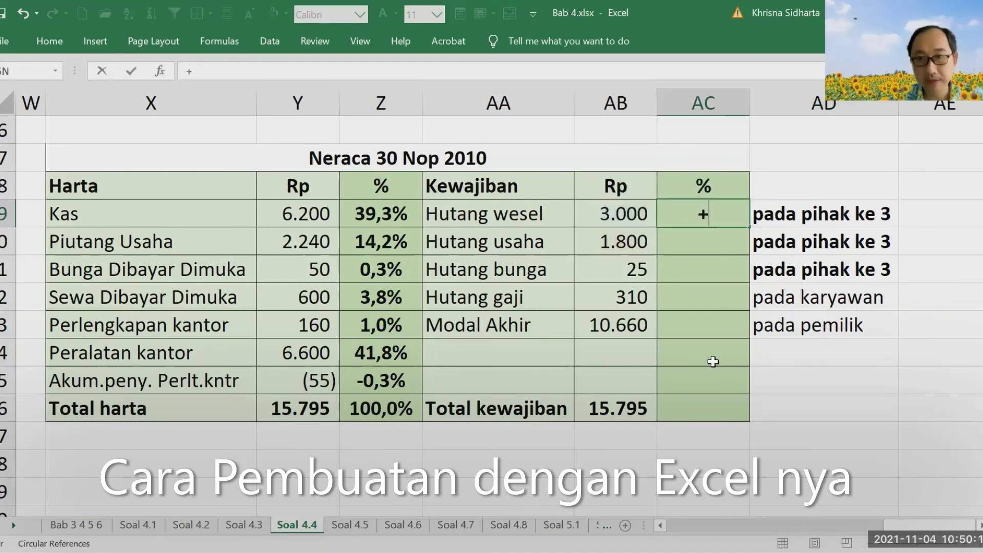
{"action": "key", "text": "Left"}
{"action": "key", "text": "Down"}
{"action": "key", "text": "Down"}
{"action": "key", "text": "Down"}
{"action": "key", "text": "Down"}
{"action": "key", "text": "Down"}
{"action": "key", "text": "Down"}
{"action": "key", "text": "Down"}
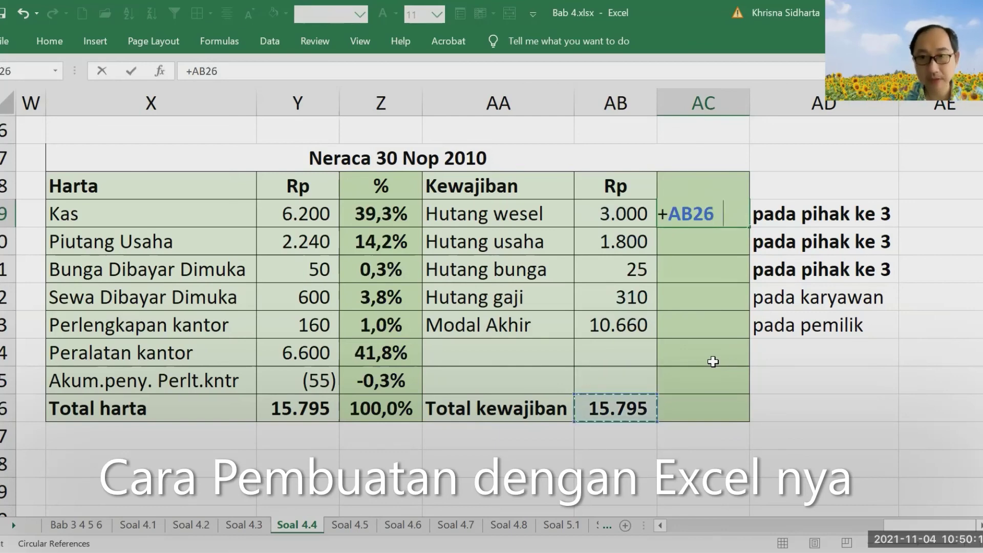
{"action": "type", "text": "/"}
{"action": "key", "text": "Return"}
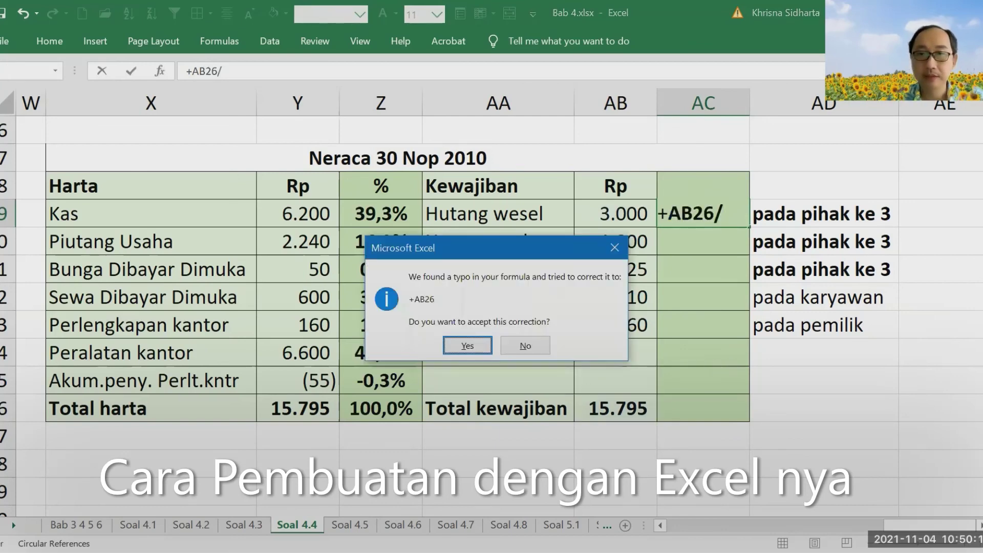
{"action": "left_click", "coordinate": [518, 346]}
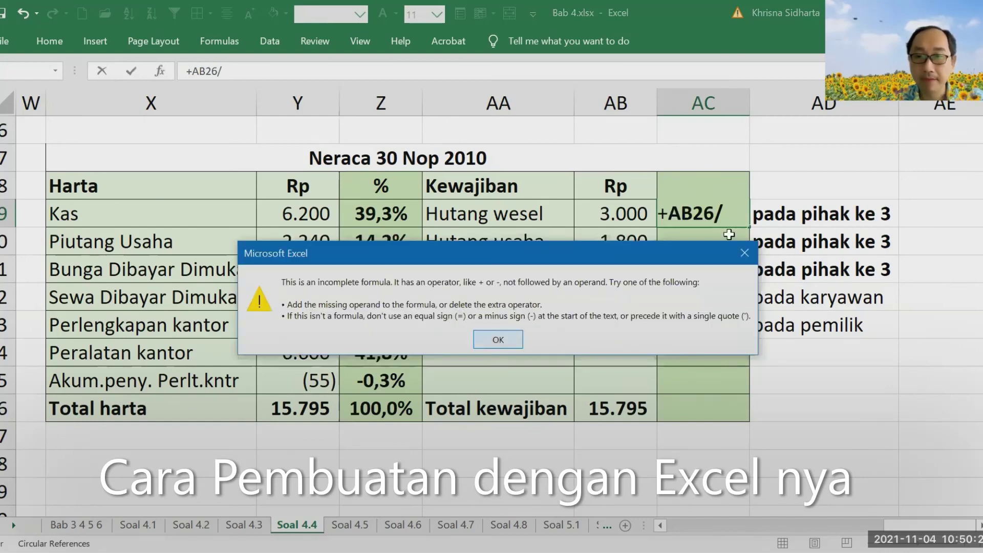
{"action": "key", "text": "Escape"}
{"action": "key", "text": "Escape"}
- Calculate Hutang wesel as a percentage of Total kewajiban in AC19 with the formula =AB19/AB26
{"action": "type", "text": "="}
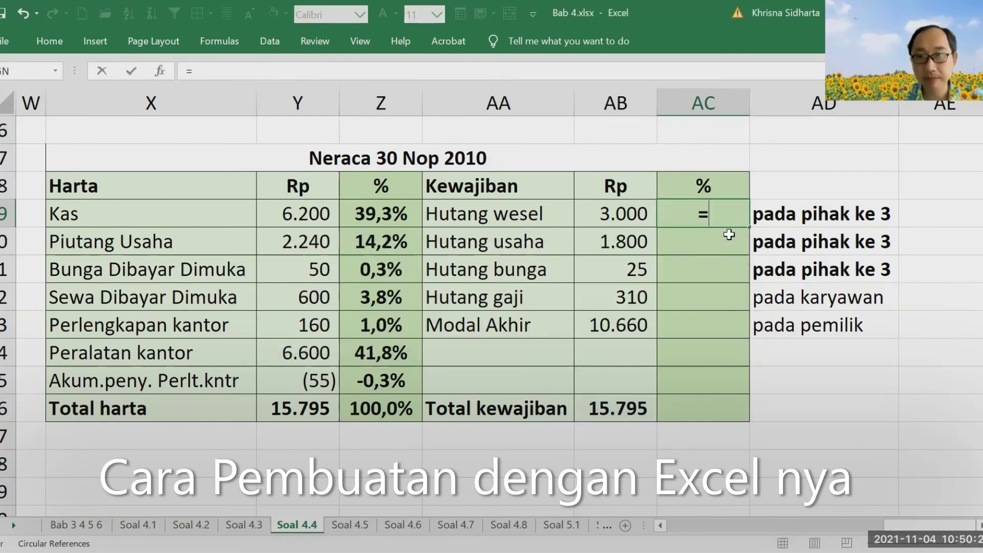
{"action": "key", "text": "Left"}
{"action": "type", "text": "/"}
{"action": "key", "text": "Down"}
{"action": "key", "text": "Down"}
{"action": "key", "text": "Down"}
{"action": "key", "text": "Down"}
{"action": "key", "text": "Down"}
{"action": "key", "text": "Down"}
{"action": "key", "text": "Down"}
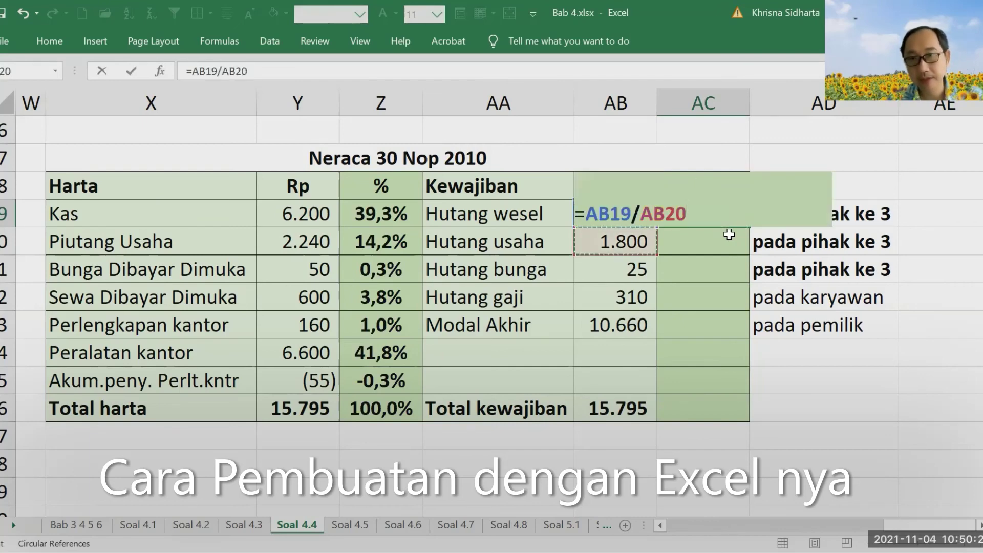
{"action": "key", "text": "ctrl+Return"}
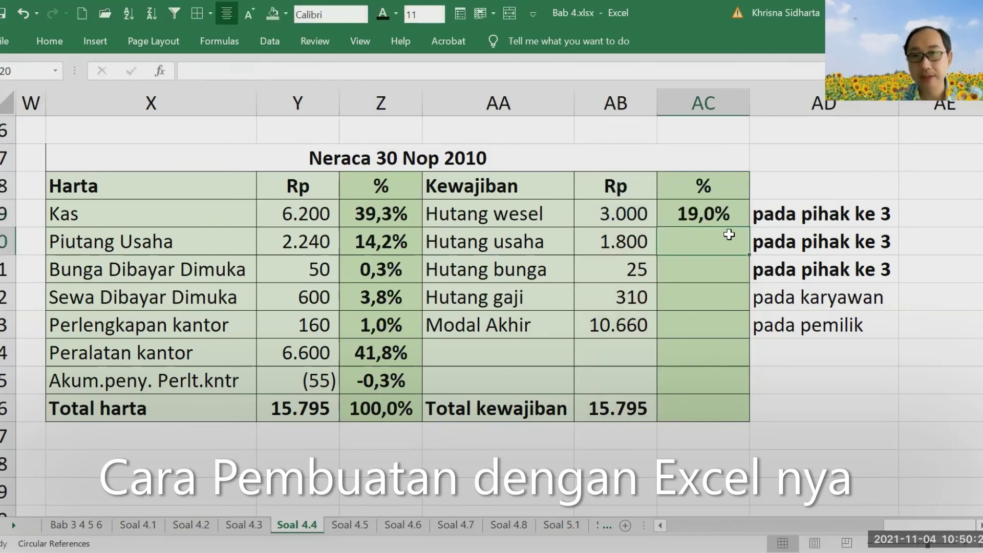
- Try to copy the AC19 percentage formula with its relative total reference to AC20:AC23
{"action": "key", "text": "ctrl+c"}
{"action": "key", "text": "Down"}
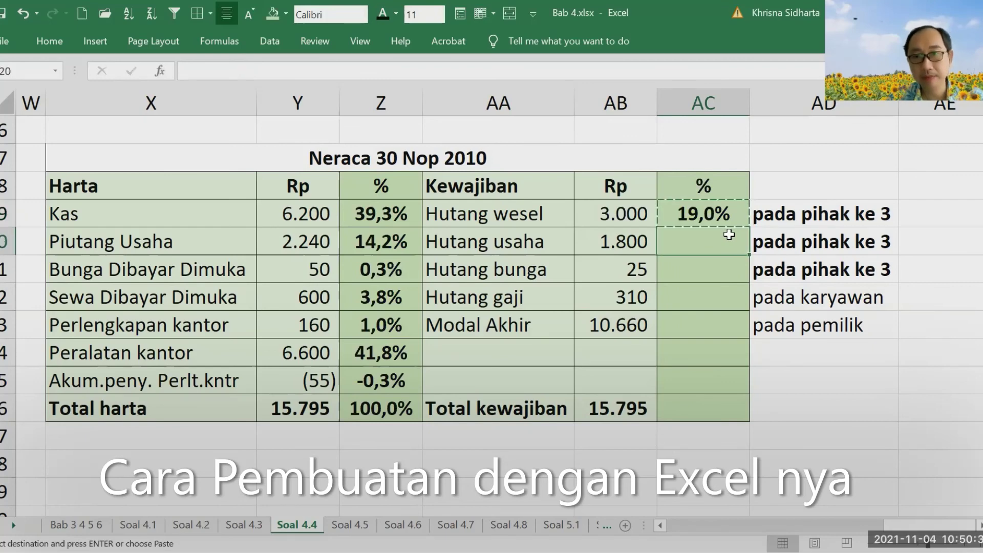
{"action": "key", "text": "shift+Down"}
{"action": "key", "text": "shift+Down"}
{"action": "key", "text": "shift+Down"}
{"action": "key", "text": "shift+Down"}
{"action": "key", "text": "shift+Down"}
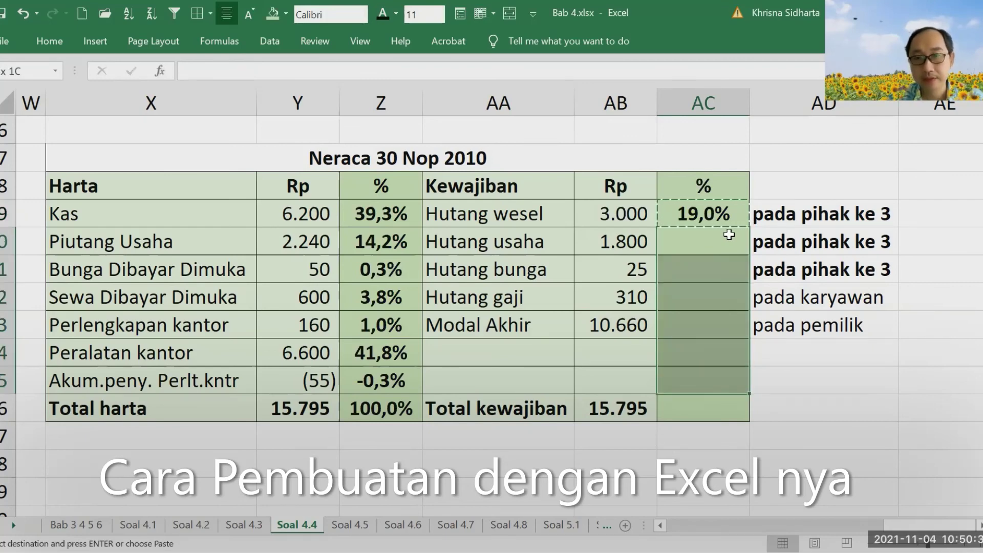
{"action": "key", "text": "shift+Up"}
{"action": "key", "text": "shift+Up"}
{"action": "key", "text": "Return"}
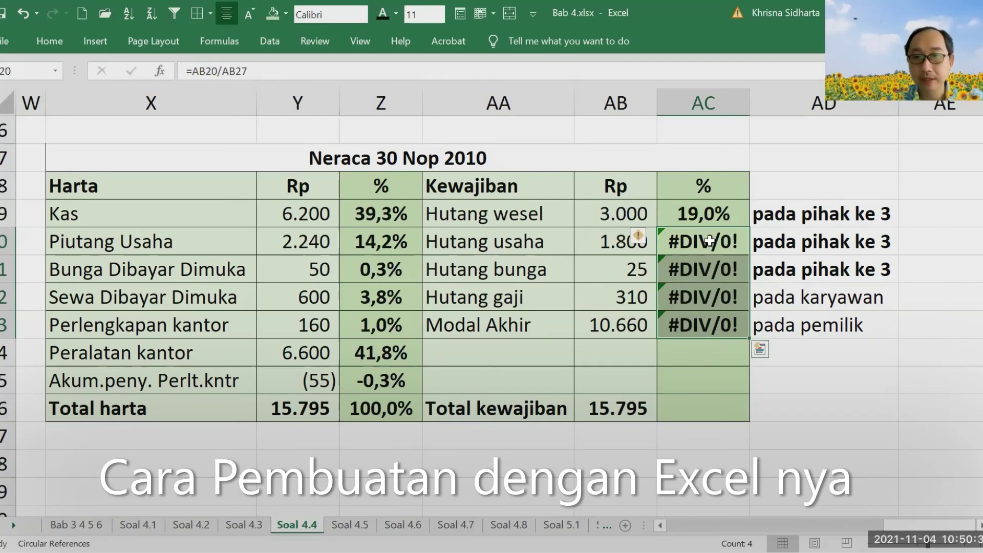
- Make the Total kewajiban reference in the AC19 formula absolute, as $AB$26
{"action": "left_click", "coordinate": [704, 233]}
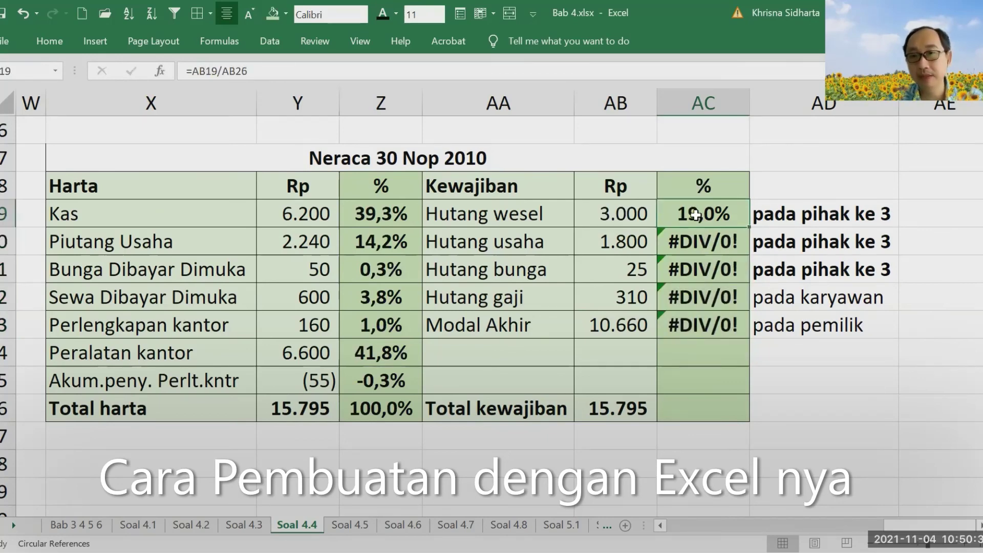
{"action": "left_click", "coordinate": [697, 214]}
{"action": "double_click", "coordinate": [697, 213]}
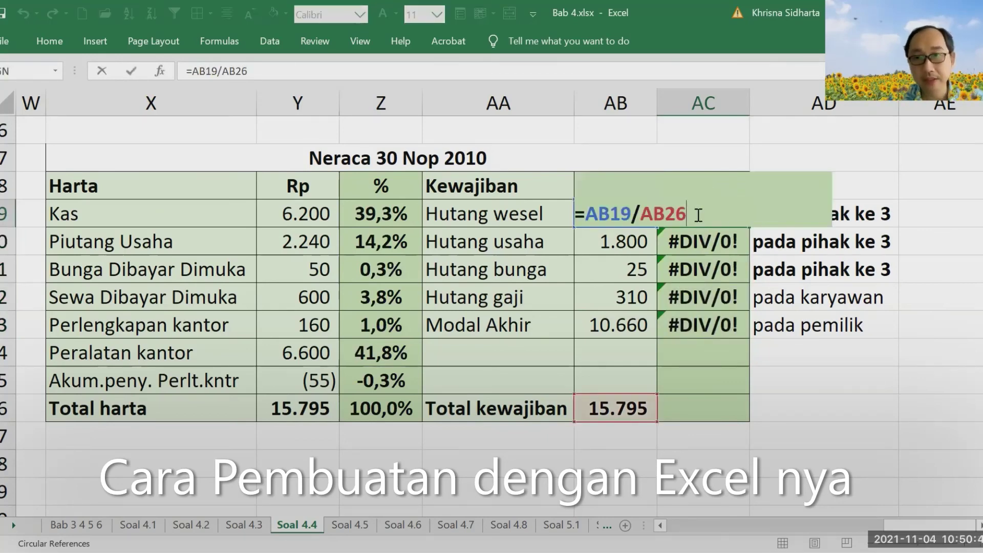
{"action": "key", "text": "Left"}
{"action": "key", "text": "Left"}
{"action": "key", "text": "Left"}
{"action": "key", "text": "Left"}
{"action": "key", "text": "F4"}
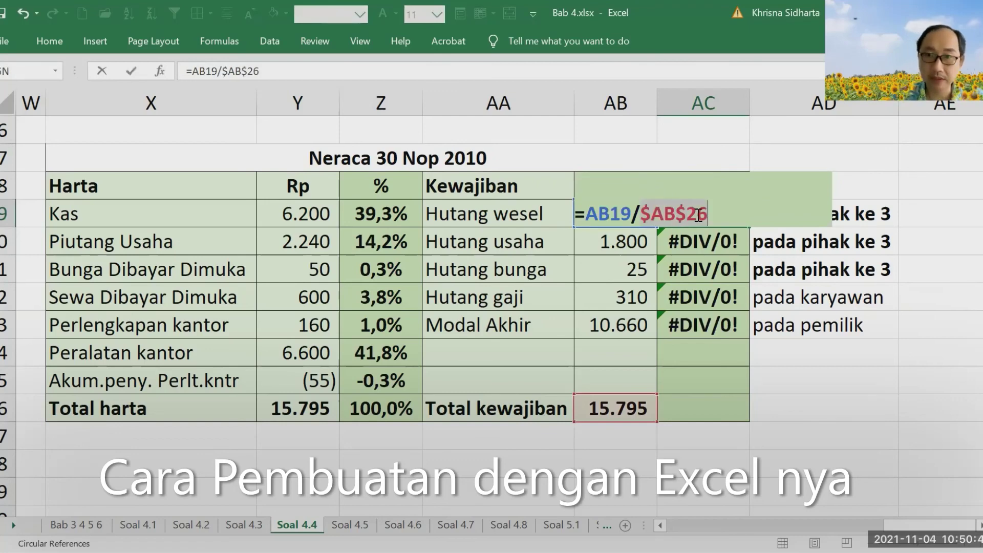
{"action": "key", "text": "Return"}
- Copy the Hutang wesel percentage formula from AC19 to AC20:AC23 for the remaining Kewajiban items
{"action": "key", "text": "Up"}
{"action": "key", "text": "ctrl+c"}
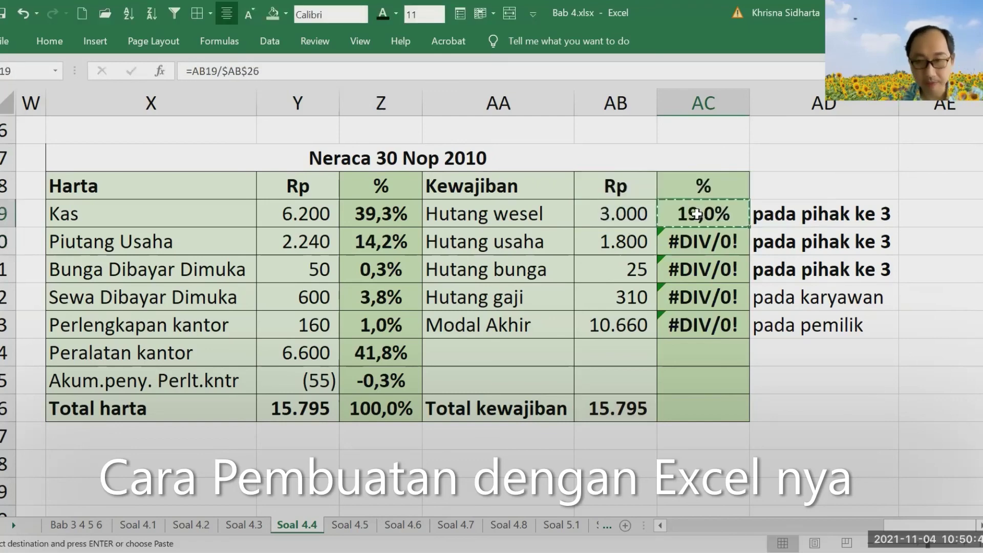
{"action": "key", "text": "Down"}
{"action": "key", "text": "shift+Down"}
{"action": "key", "text": "shift+Down"}
{"action": "key", "text": "shift+Down"}
{"action": "key", "text": "Return"}
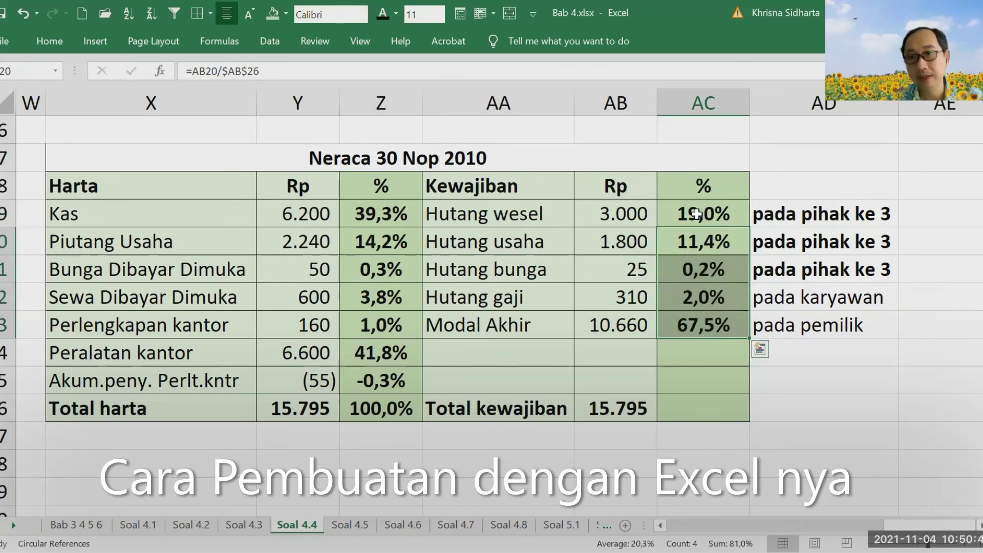
- Copy the percentage total formula from Z26 to AC26 to total the Kewajiban percentages
{"action": "key", "text": "Down"}
{"action": "key", "text": "Down"}
{"action": "key", "text": "Down"}
{"action": "key", "text": "Down"}
{"action": "key", "text": "Down"}
{"action": "key", "text": "Down"}
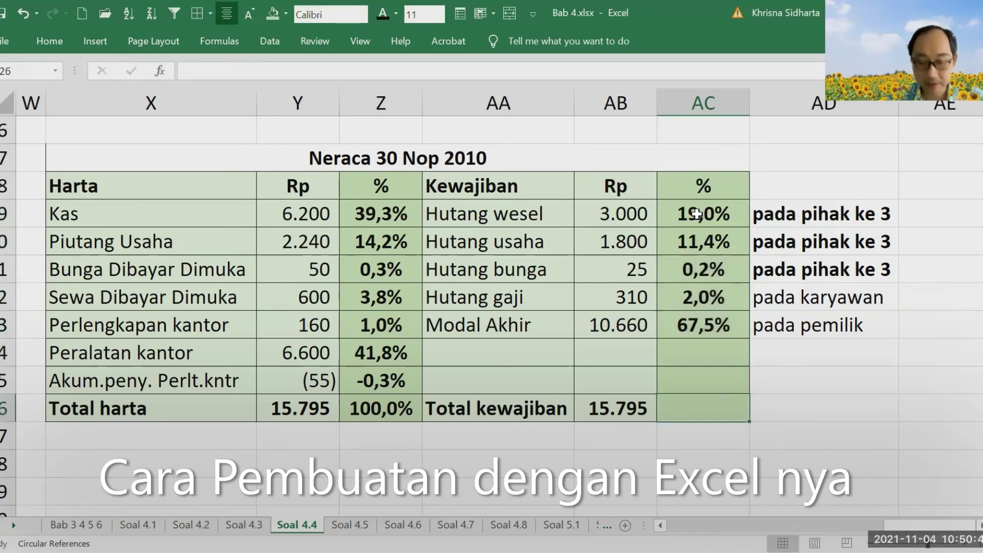
{"action": "key", "text": "Left"}
{"action": "key", "text": "Left"}
{"action": "key", "text": "Left"}
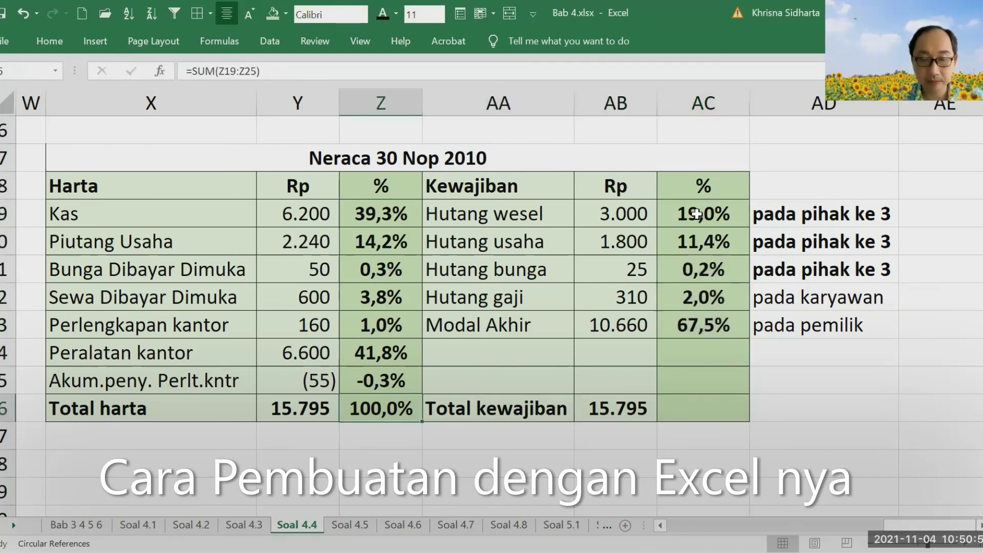
{"action": "key", "text": "ctrl+c"}
{"action": "key", "text": "Right"}
{"action": "key", "text": "Right"}
{"action": "key", "text": "Right"}
{"action": "key", "text": "Right"}
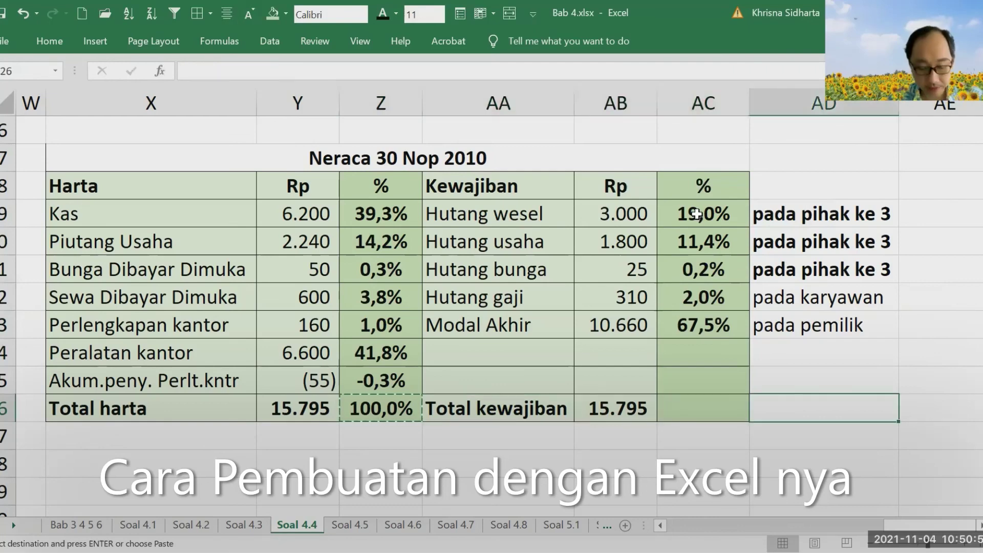
{"action": "key", "text": "Left"}
{"action": "key", "text": "ctrl+v"}
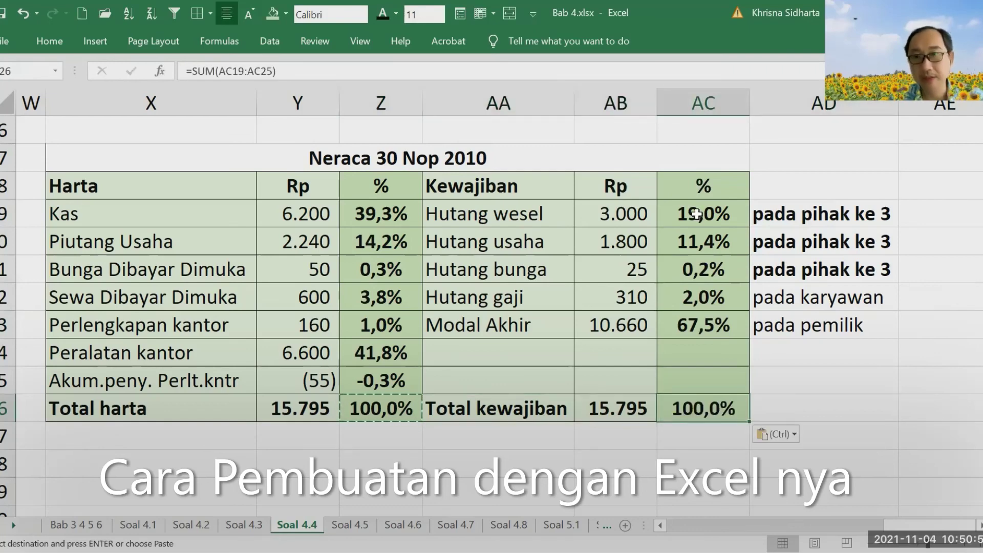
{"action": "key", "text": "Escape"}
- Examine the Modal Akhir amount in AB23 and the other cells of row 23, including the Perlengkapan kantor amount in Y23
{"action": "key", "text": "Up"}
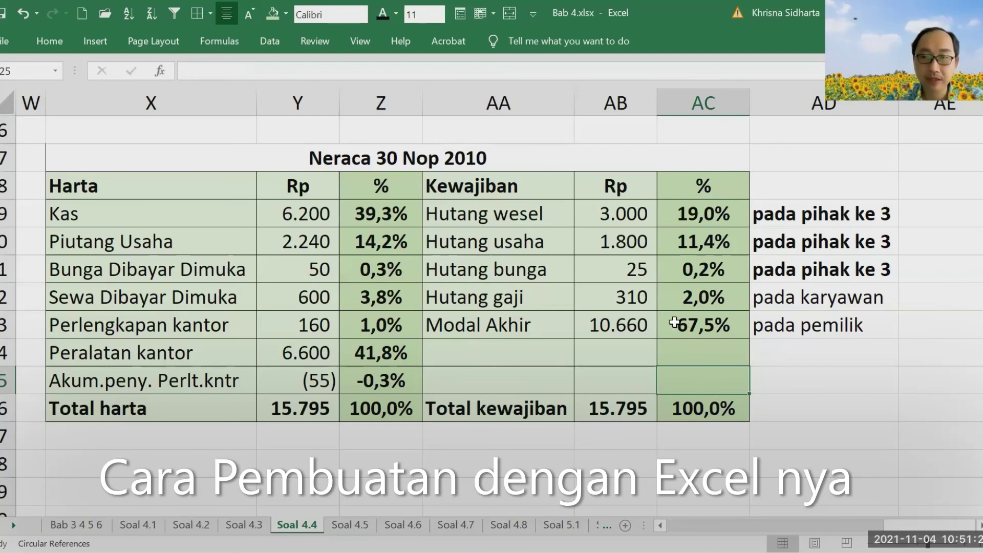
{"action": "left_click", "coordinate": [605, 324]}
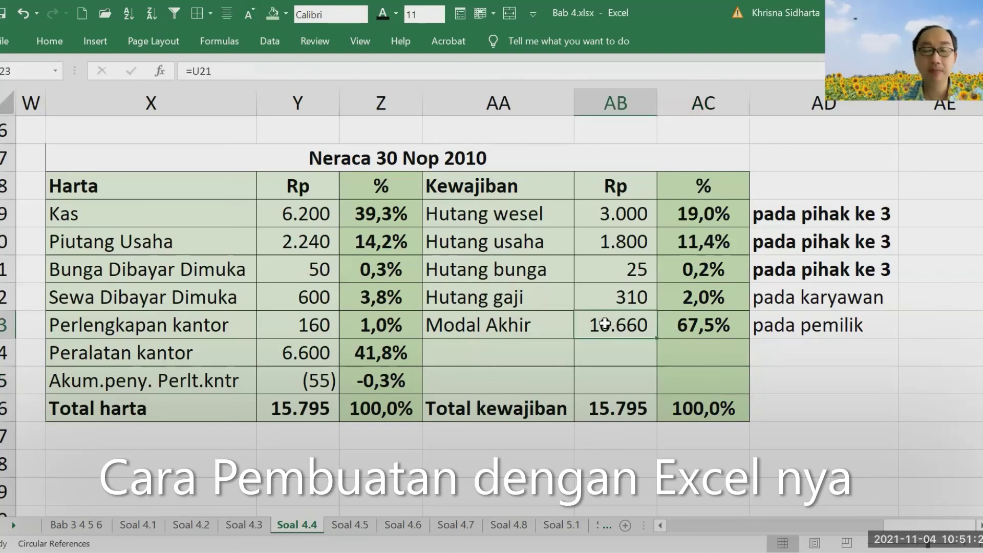
{"action": "key", "text": "Right"}
{"action": "key", "text": "Right"}
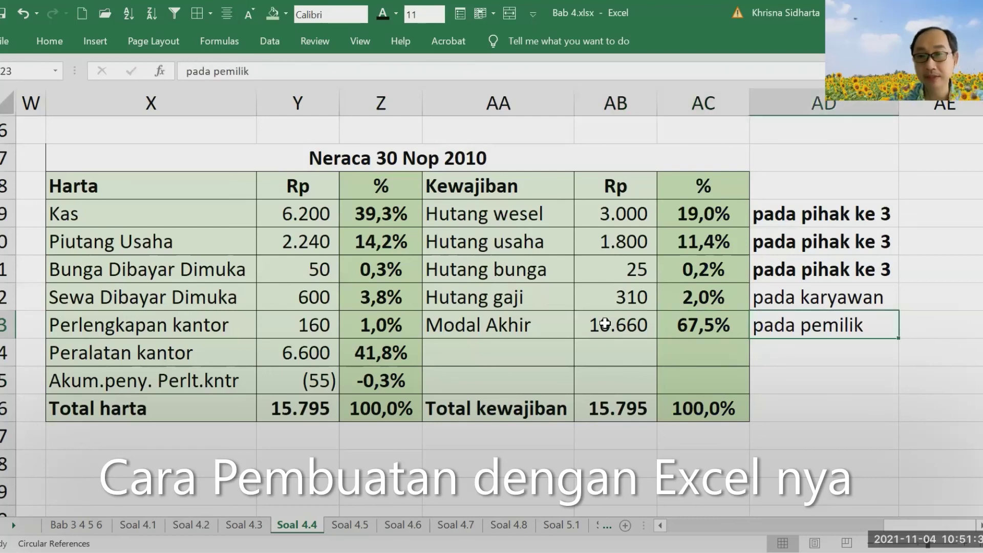
{"action": "key", "text": "Left"}
{"action": "key", "text": "Left"}
{"action": "key", "text": "Left"}
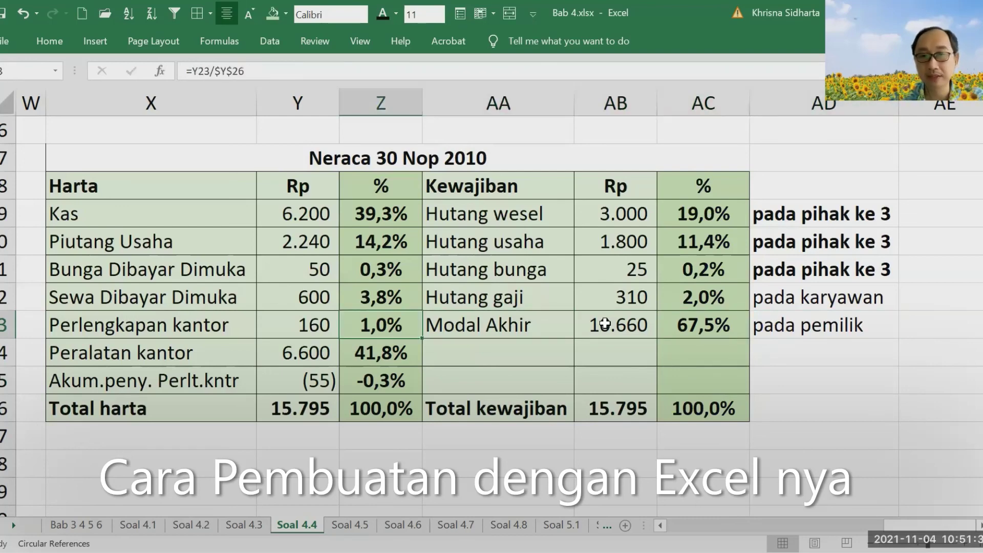
{"action": "key", "text": "Left"}
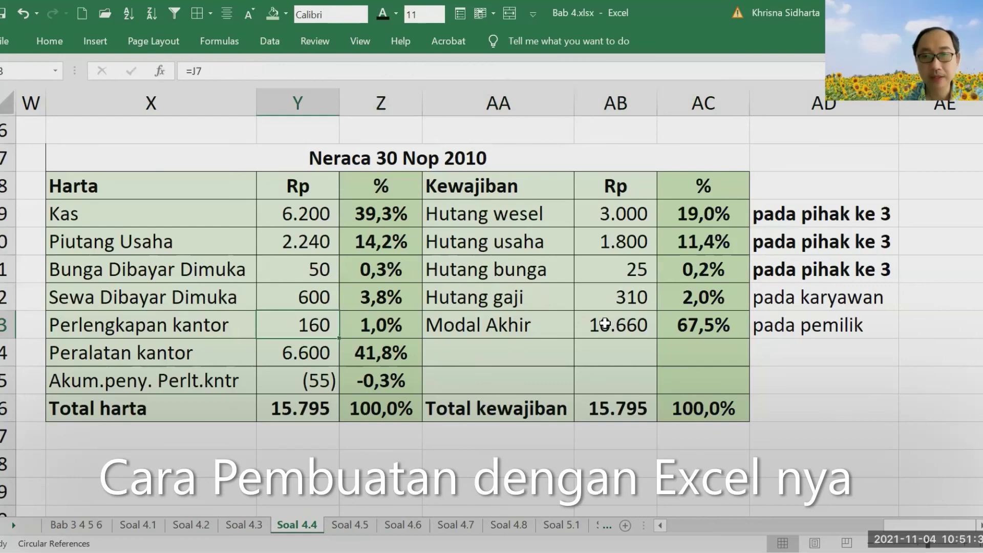